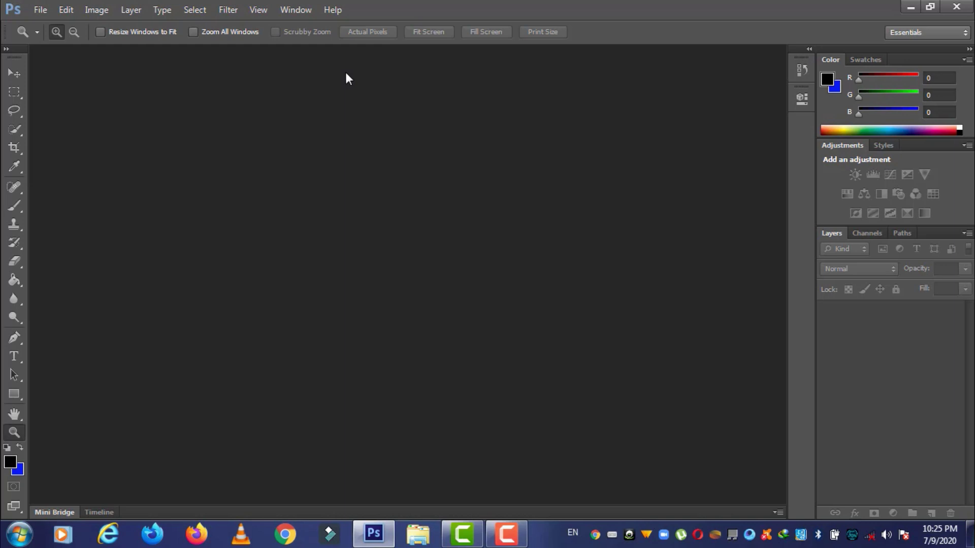
click(38, 10)
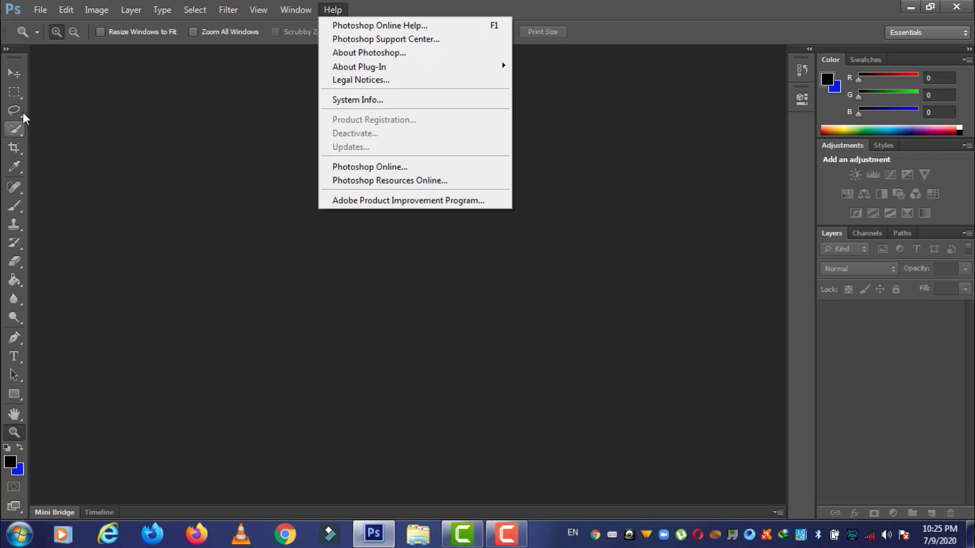
click(125, 262)
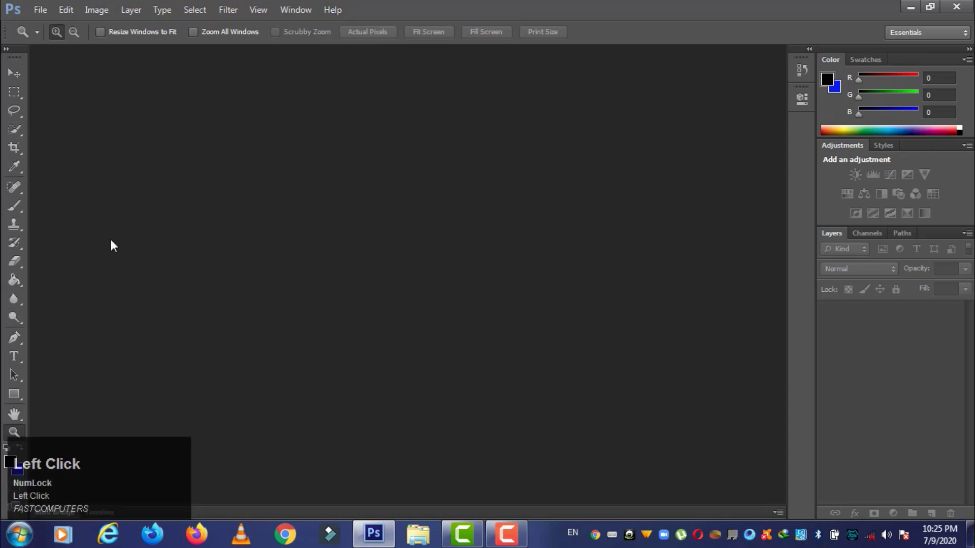
- Expand the toolbox to two columns, detach it from the window edge and close it
click(7, 50)
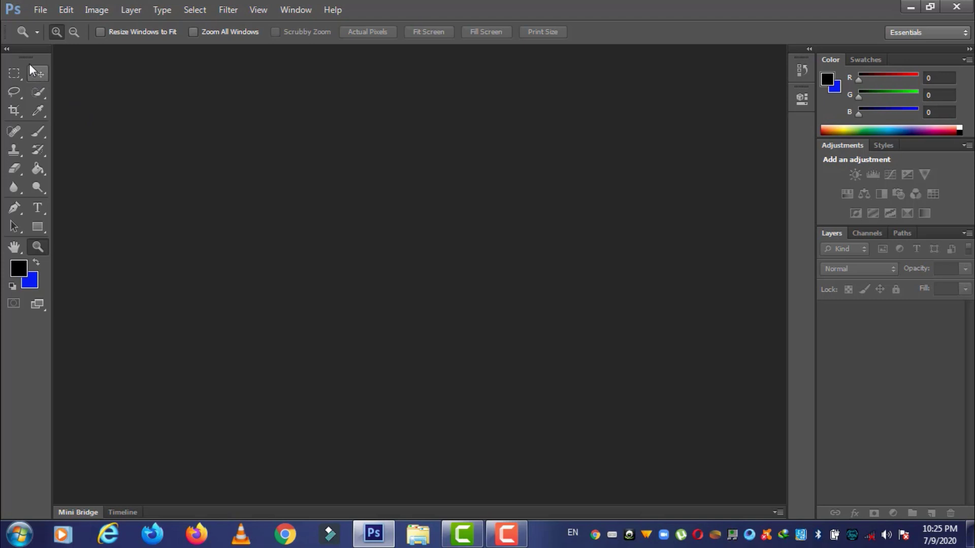
drag(26, 56, 168, 87)
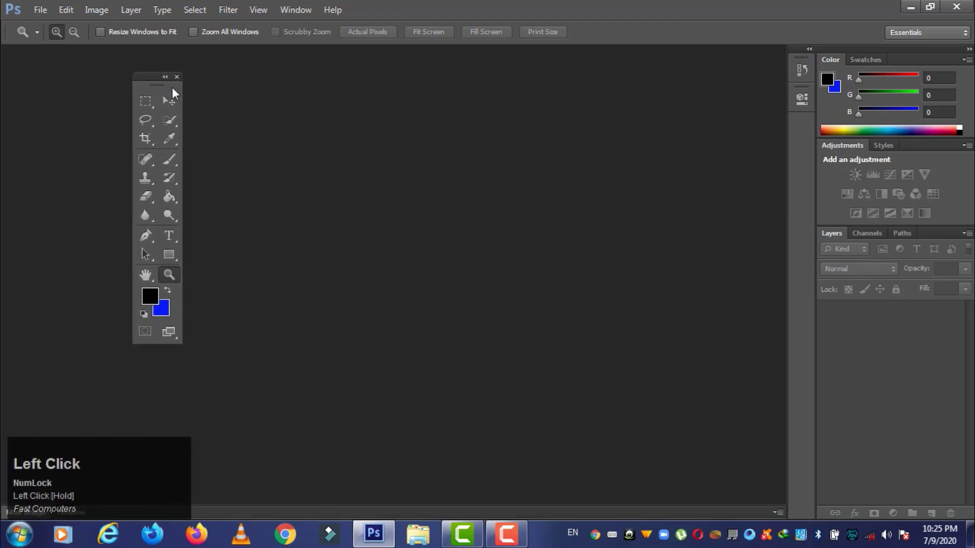
click(176, 77)
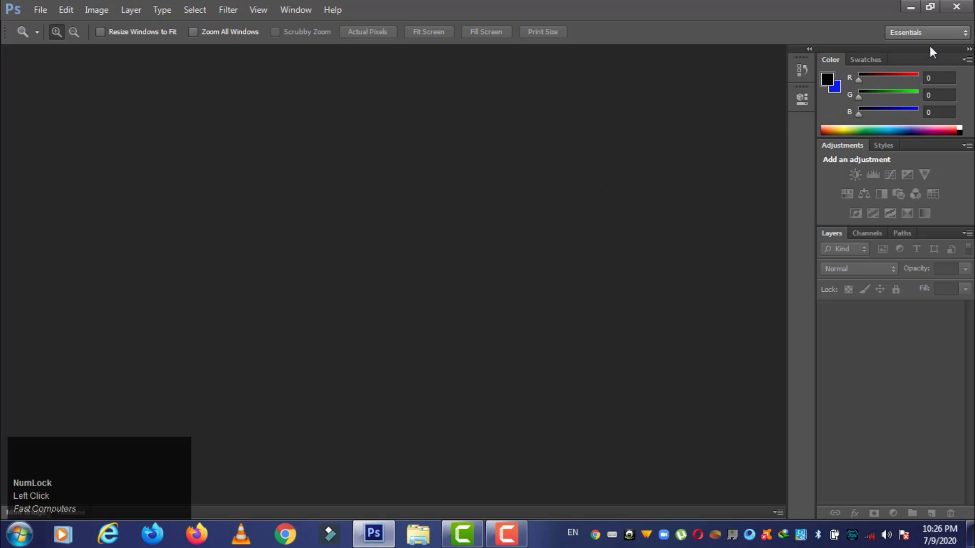
- Detach and close the Color, Adjustments and Layers panel groups
drag(930, 57, 716, 104)
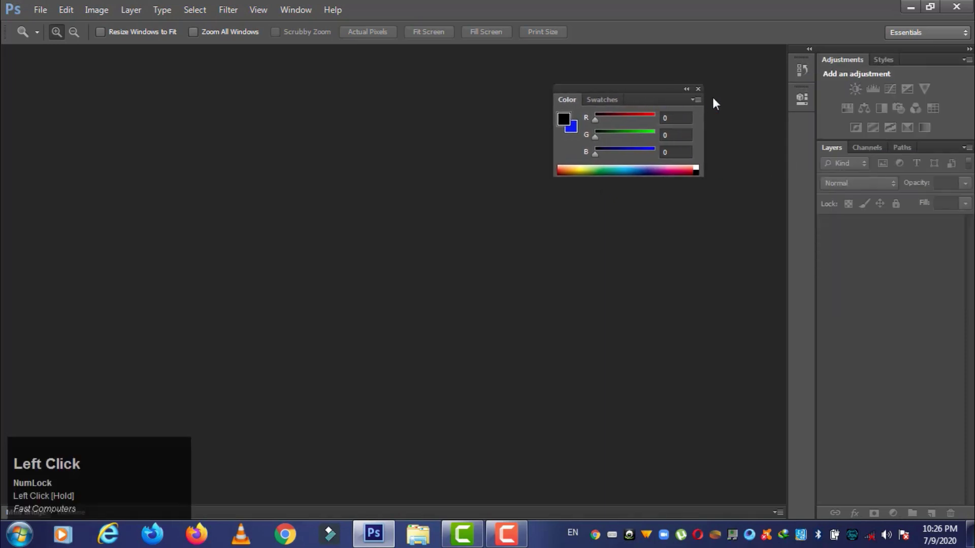
click(699, 89)
drag(915, 59, 660, 110)
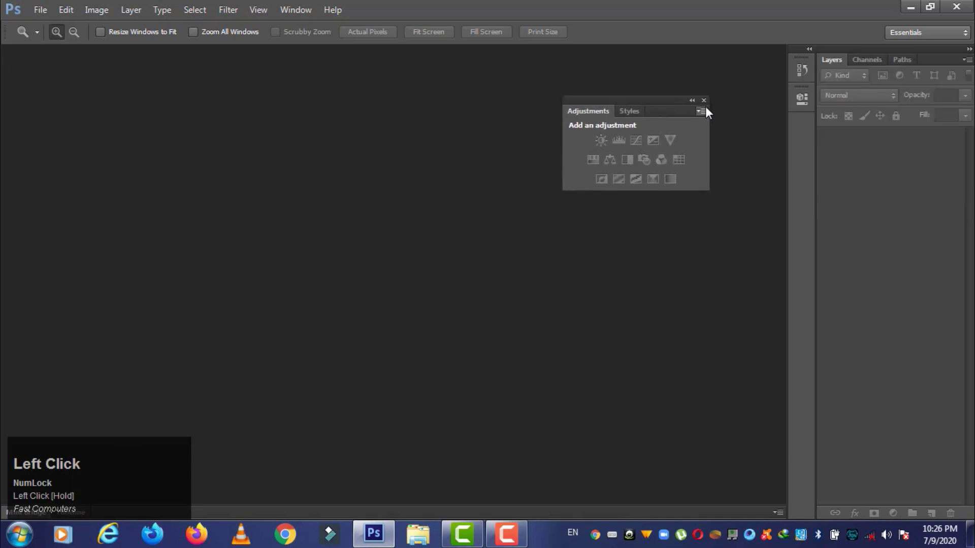
click(704, 100)
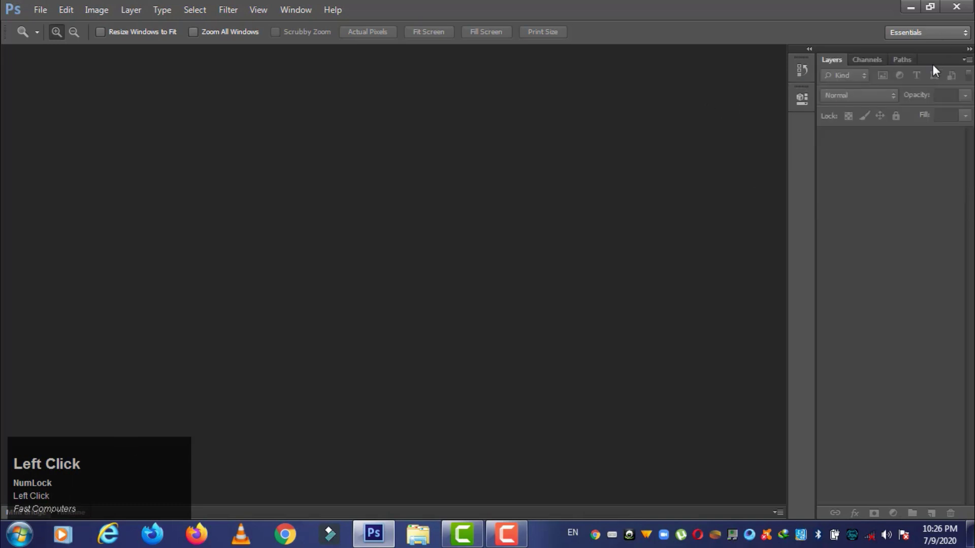
drag(932, 57, 734, 84)
click(737, 74)
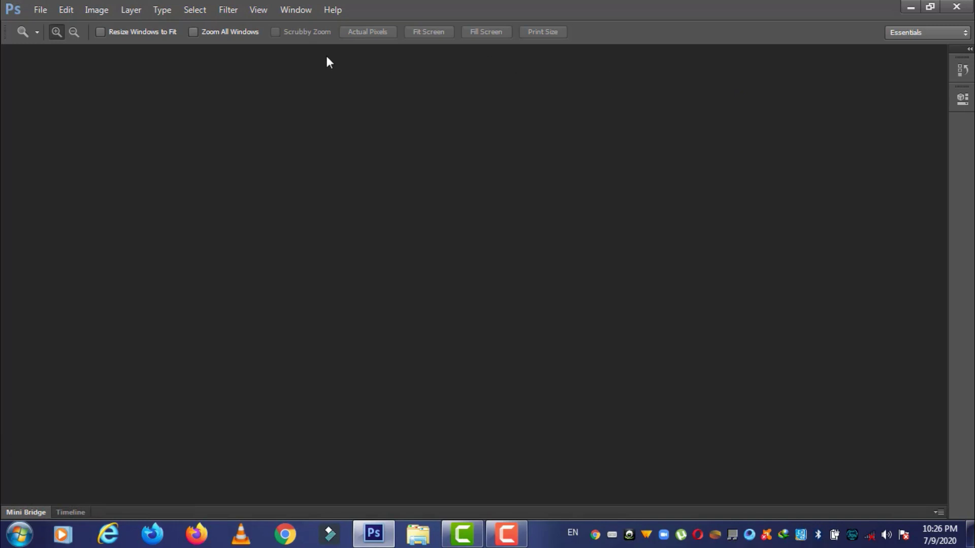
- Reset the Essentials workspace to its default layout and show the toolbox in two columns
click(297, 11)
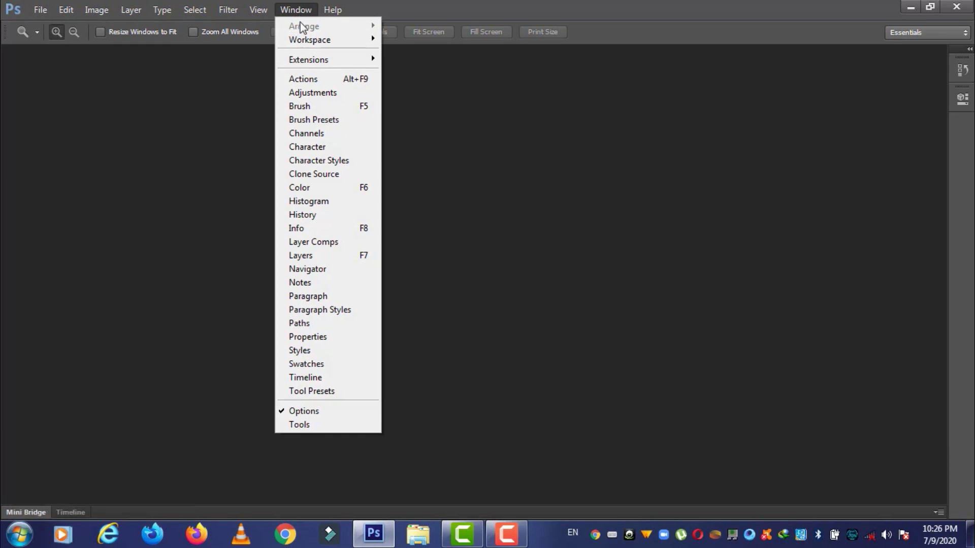
mouse_move(309, 43)
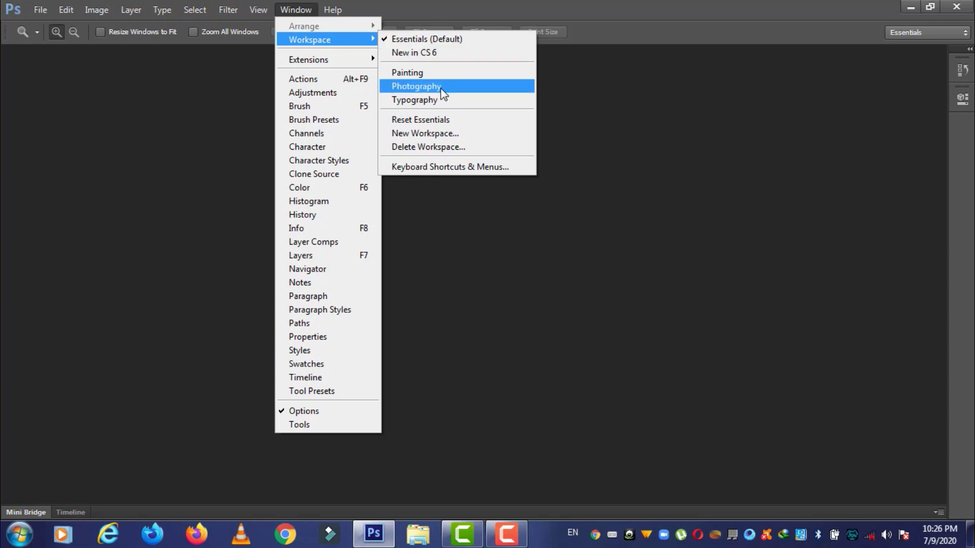
click(450, 119)
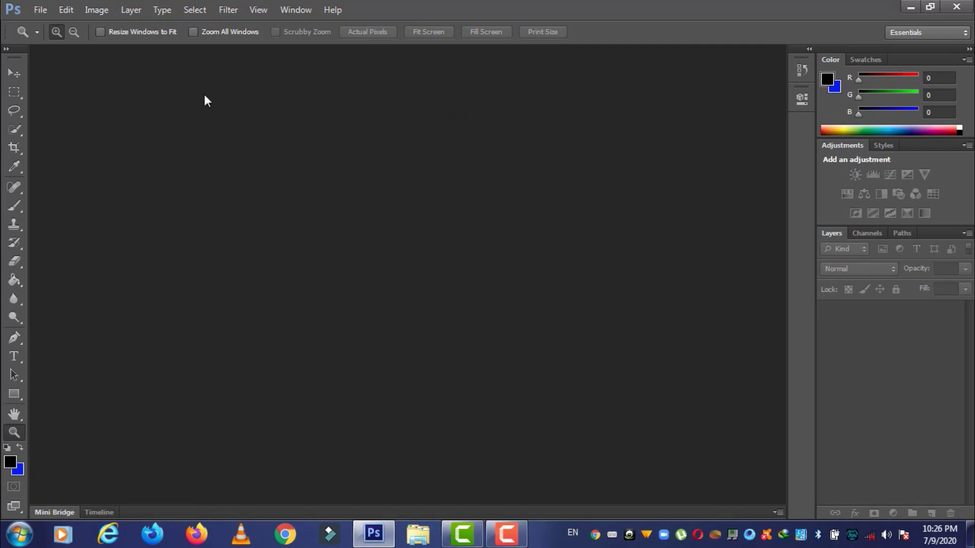
click(7, 49)
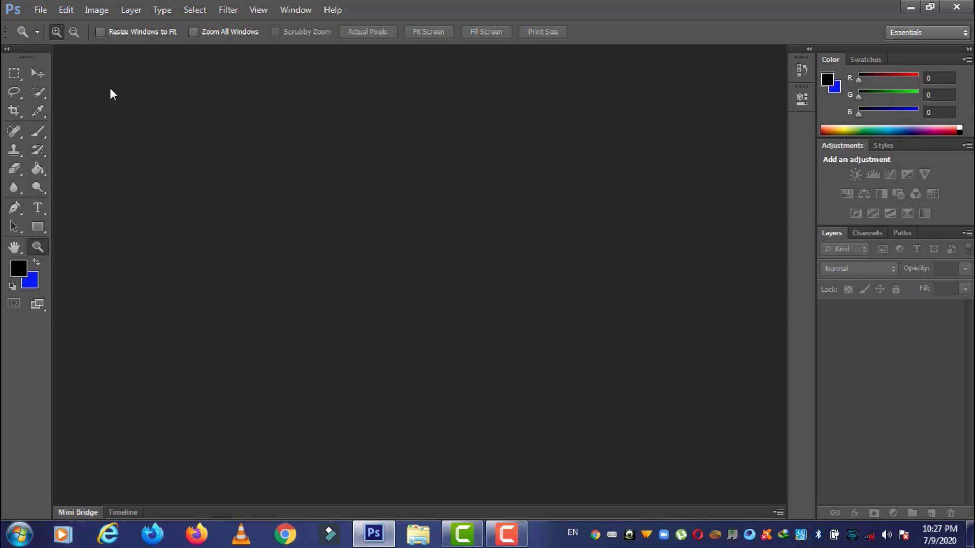
- Start setting up a new document with the Photo preset
click(37, 15)
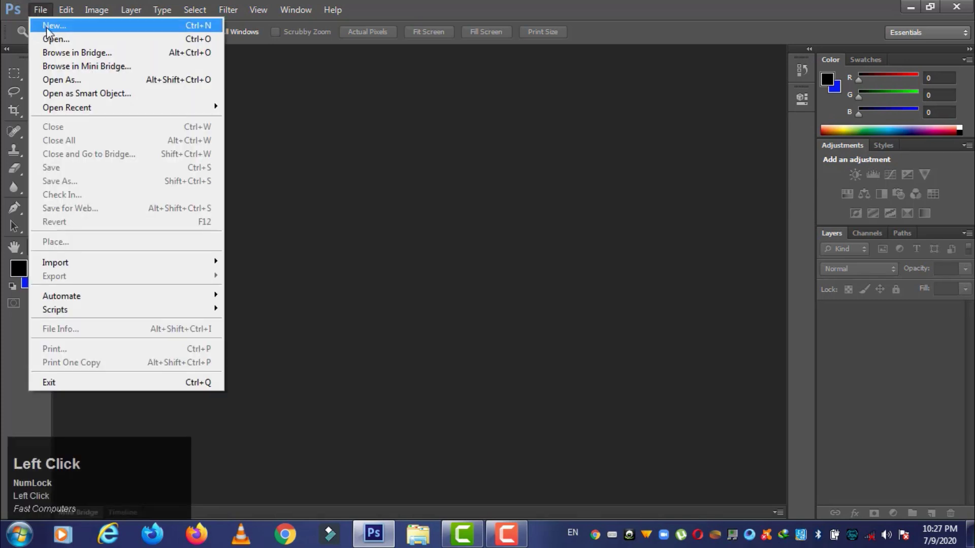
click(155, 30)
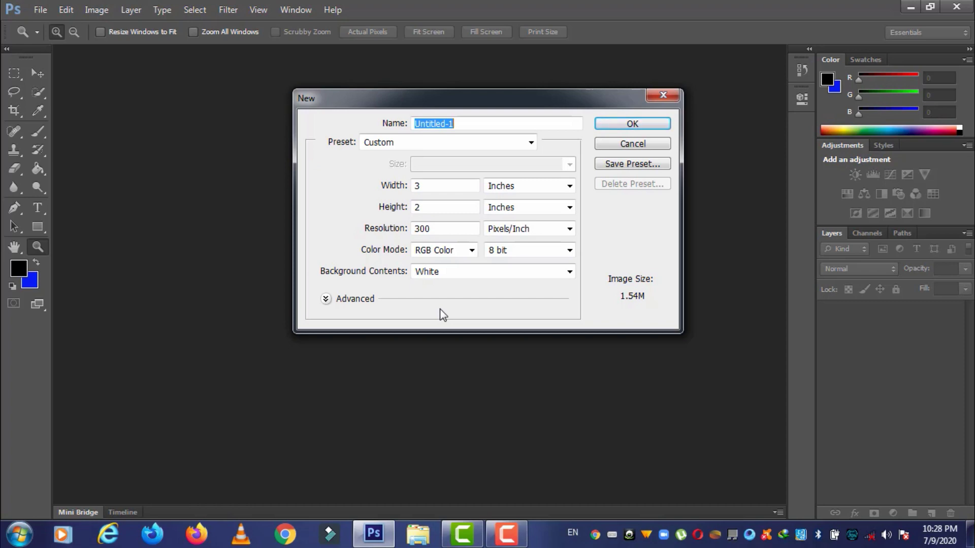
click(441, 229)
drag(441, 229, 364, 234)
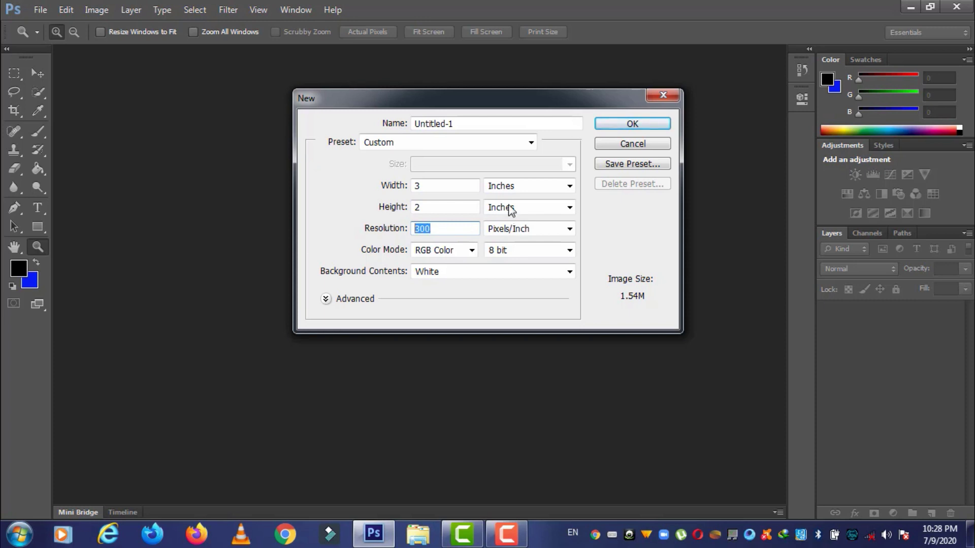
click(525, 144)
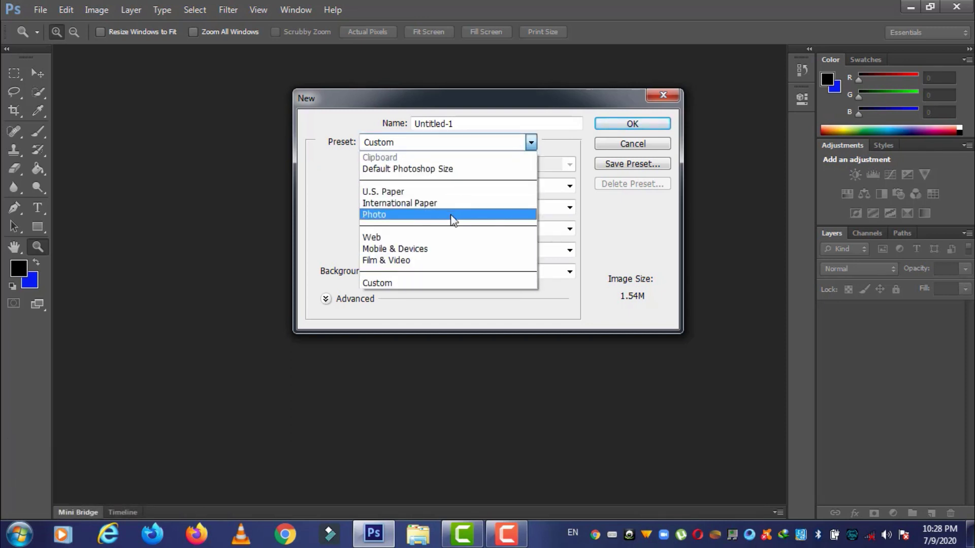
click(438, 282)
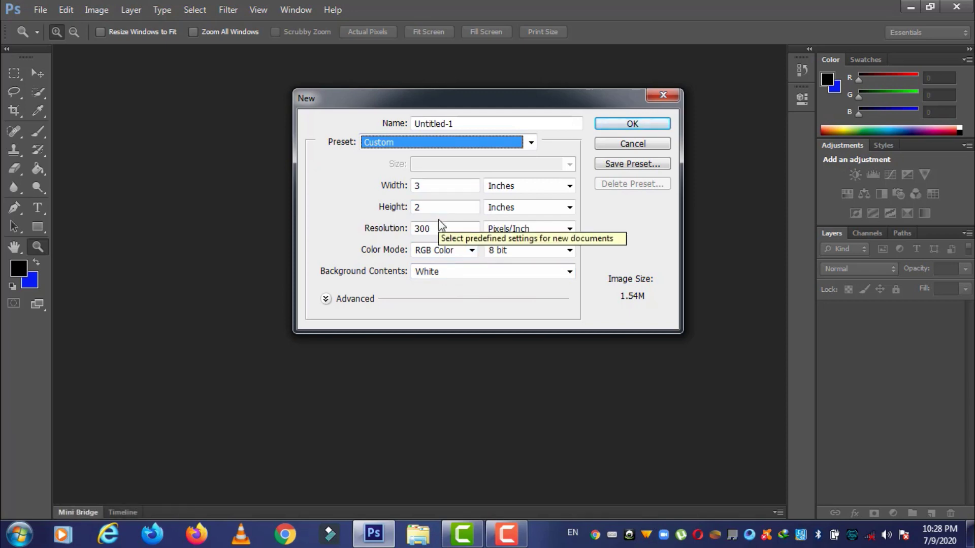
click(532, 143)
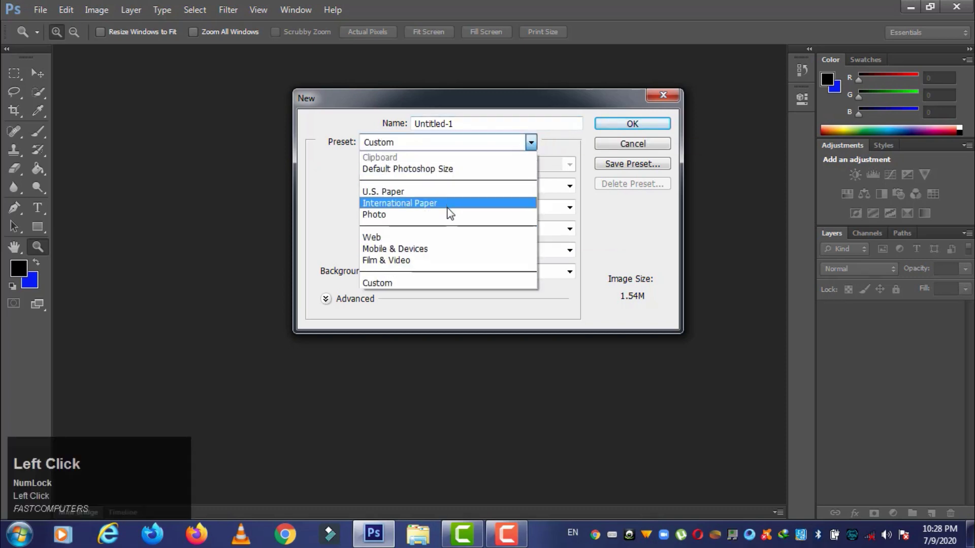
click(445, 216)
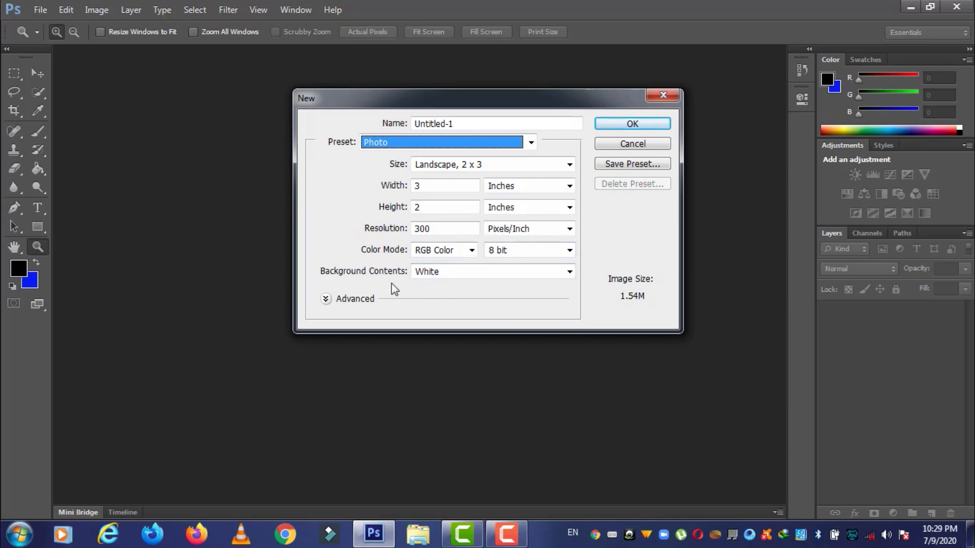
- Create the new document with White background contents and the name First Class PS
click(559, 275)
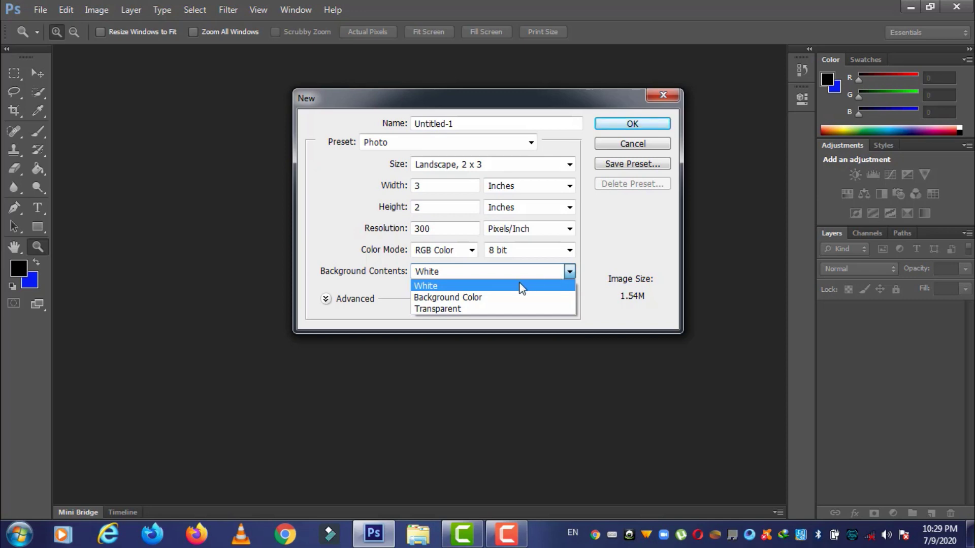
click(474, 289)
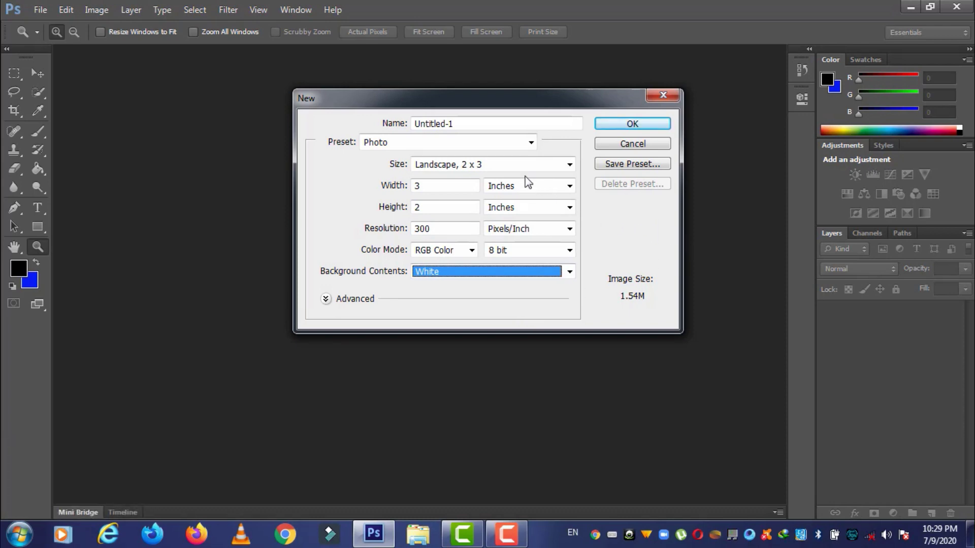
drag(467, 126, 407, 125)
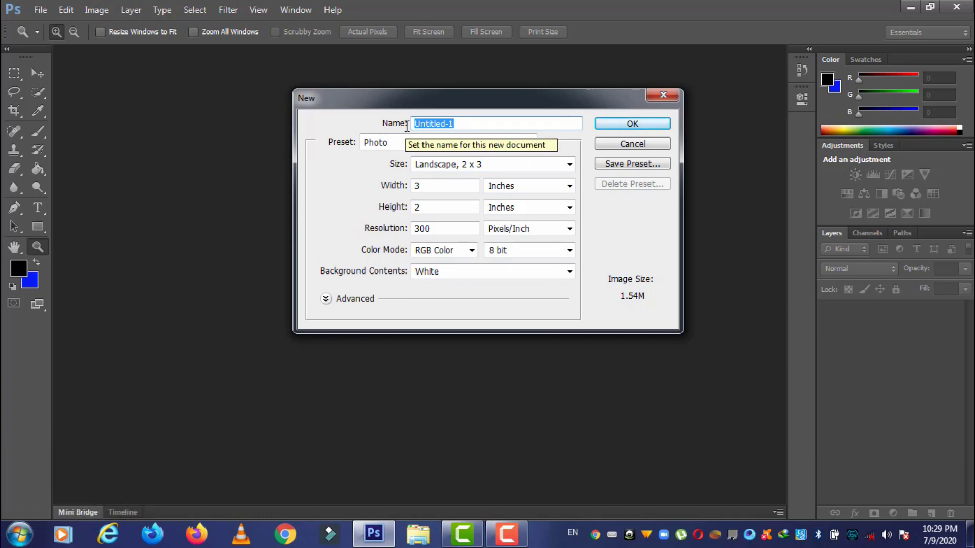
text(First Class PS)
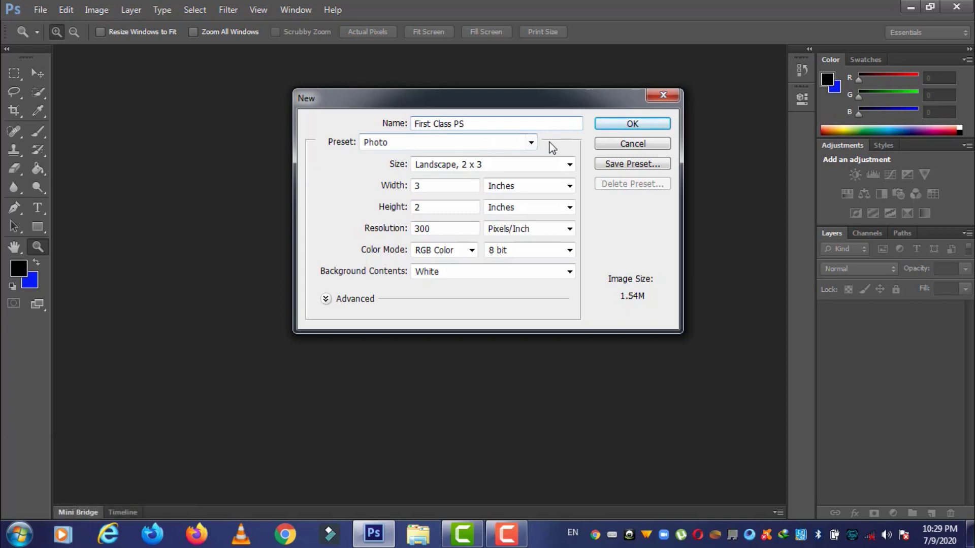
click(608, 126)
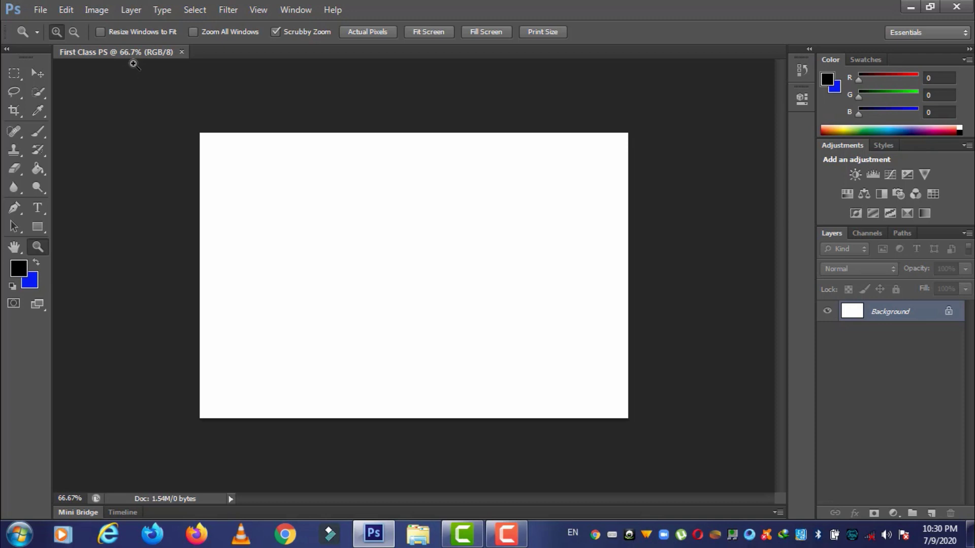
- Practise scrubby zooming in and out on the blank canvas with the Zoom tool
drag(406, 276, 374, 288)
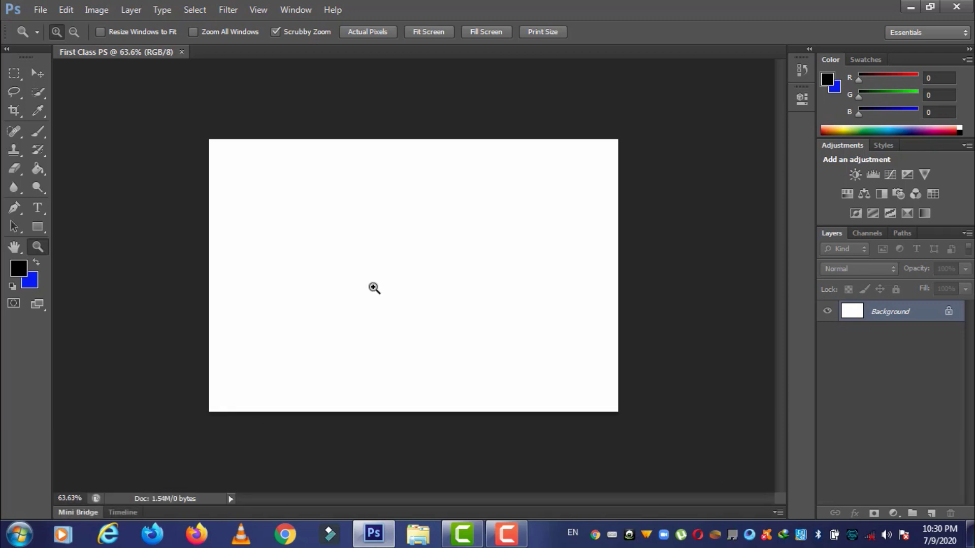
drag(409, 263, 395, 275)
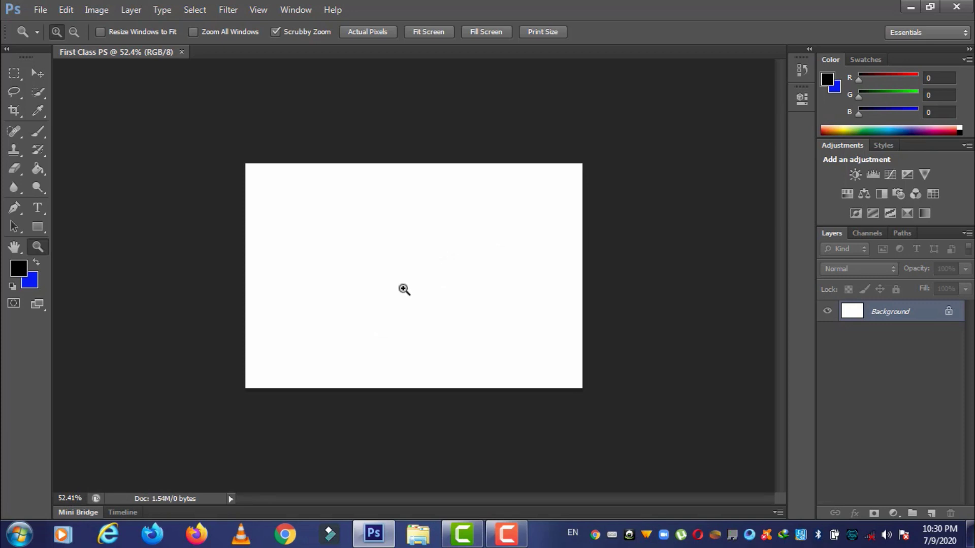
drag(384, 300, 371, 321)
drag(519, 208, 415, 276)
drag(455, 250, 434, 261)
drag(501, 220, 461, 261)
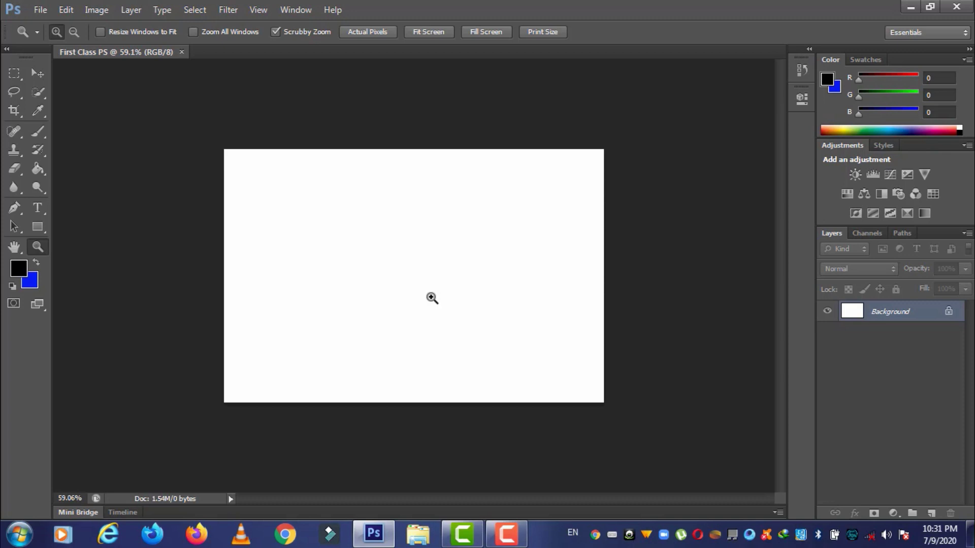
- Step the canvas magnification up and down between 50% and 100%, finishing at 66.67%
key(ctrl)
key(ctrl+shift+equal)
key(ctrl+=)
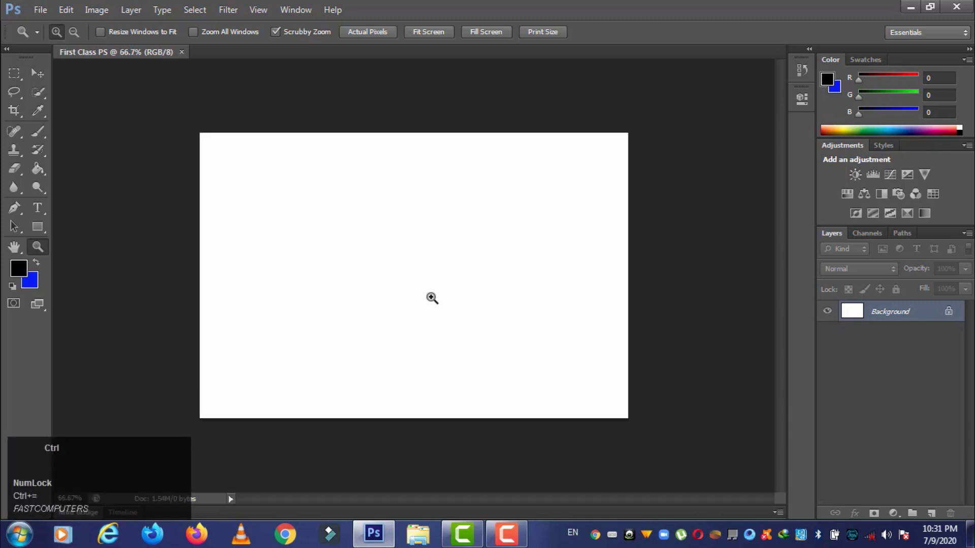
key(ctrl+minus)
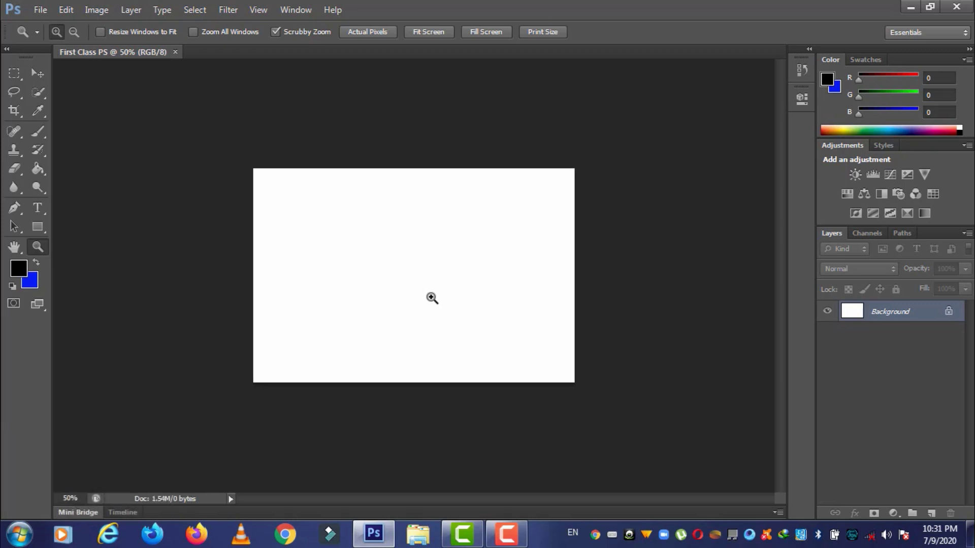
key(ctrl+=)
key(ctrl+=)
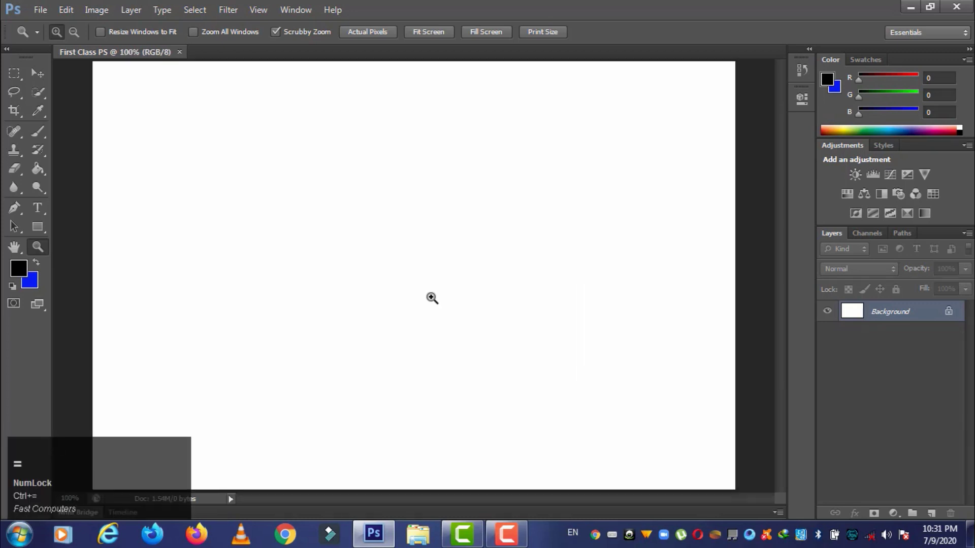
key(ctrl+minus)
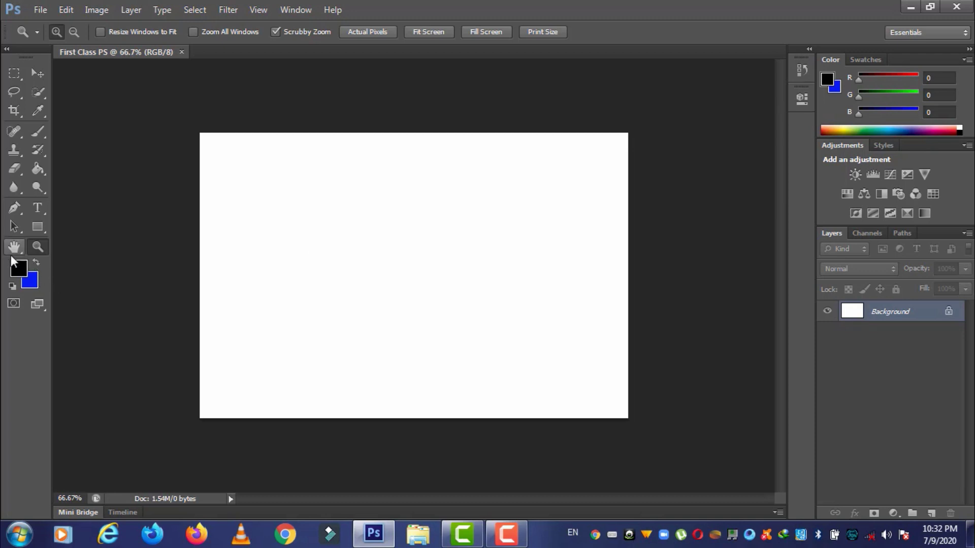
- Reset the foreground and background colours to default, and swap them repeatedly, finishing with black in front and white behind
click(14, 288)
click(37, 266)
click(36, 264)
click(37, 264)
click(37, 265)
click(36, 265)
click(37, 264)
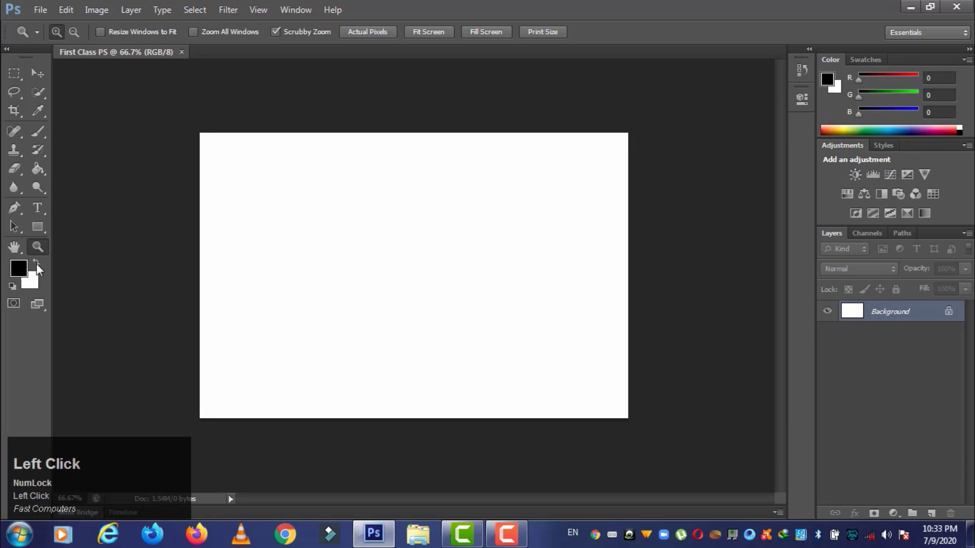
- Swap the foreground and background colours several times, finishing with white as foreground and black as background
key(x)
key(x)
key(x)
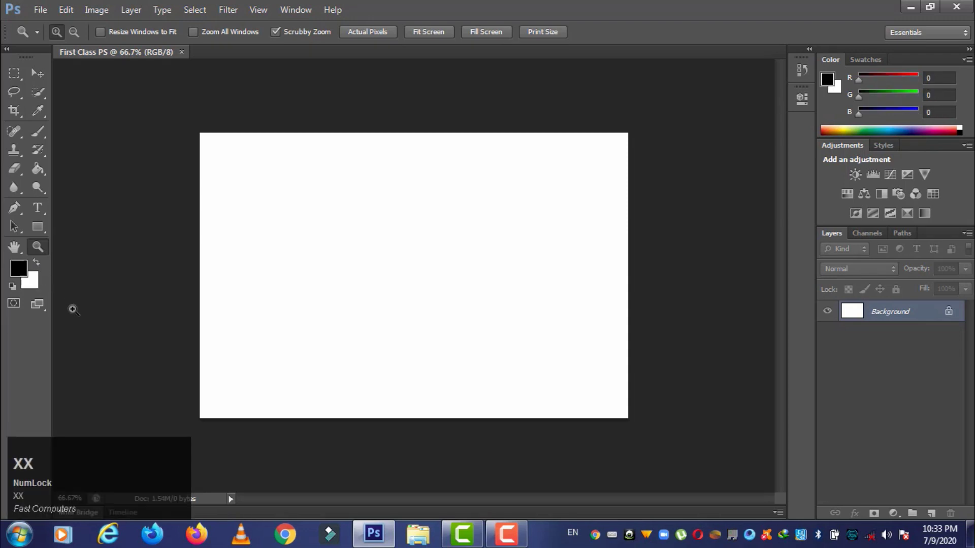
key(x)
key(x)
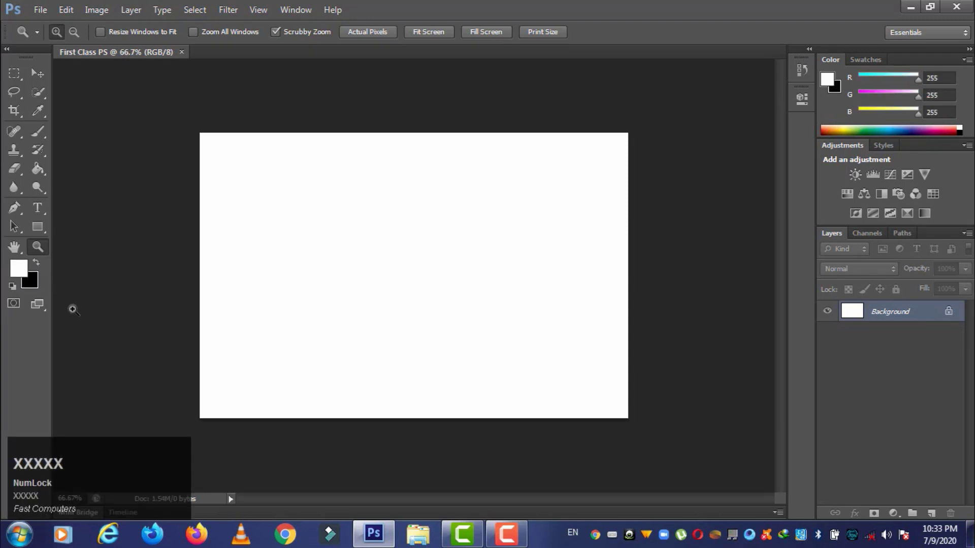
- Swap the colours so black is in front, and change the foreground colour to pure red (ff0000)
key(x)
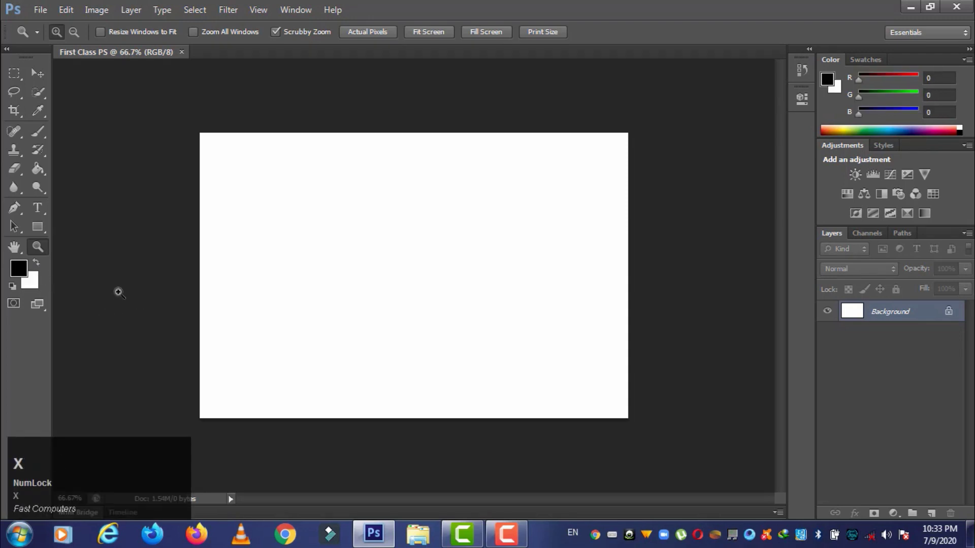
click(20, 271)
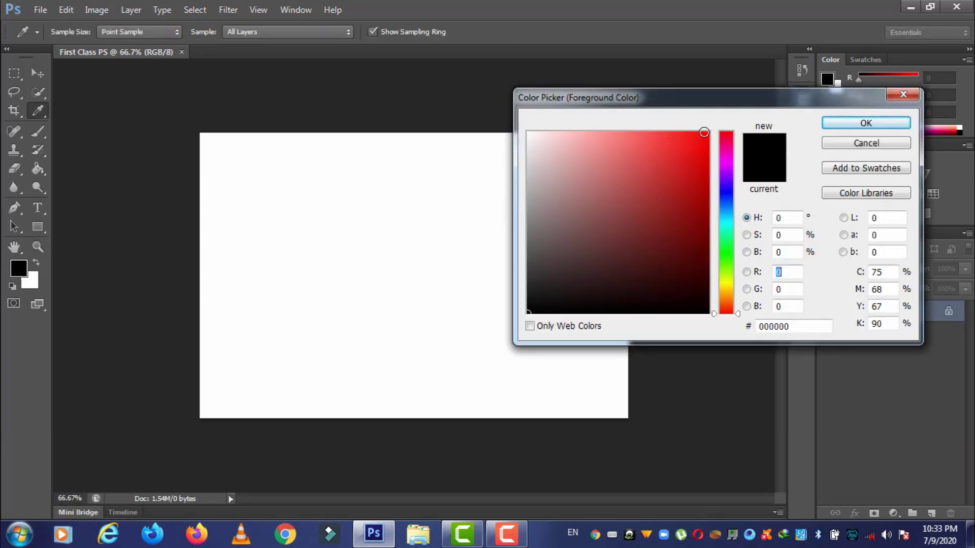
click(711, 132)
click(711, 131)
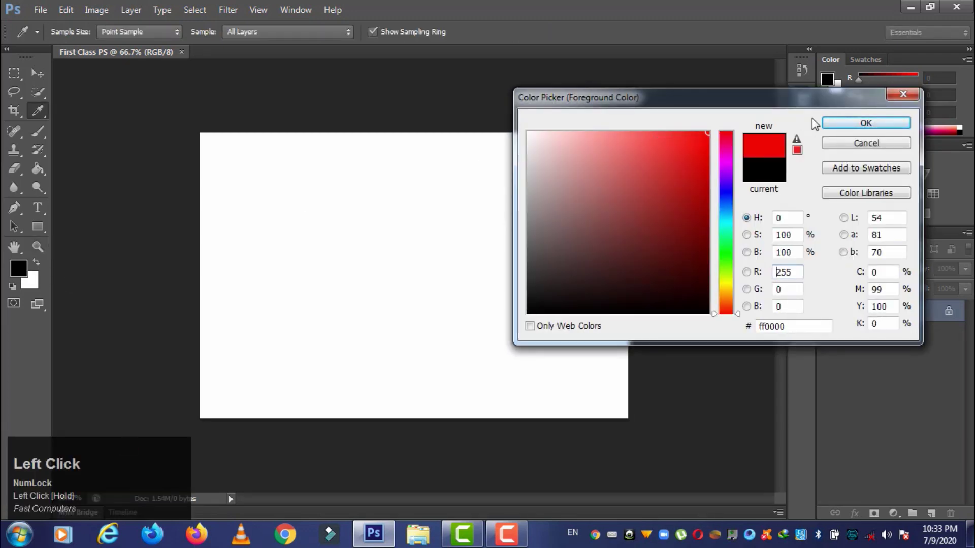
click(839, 131)
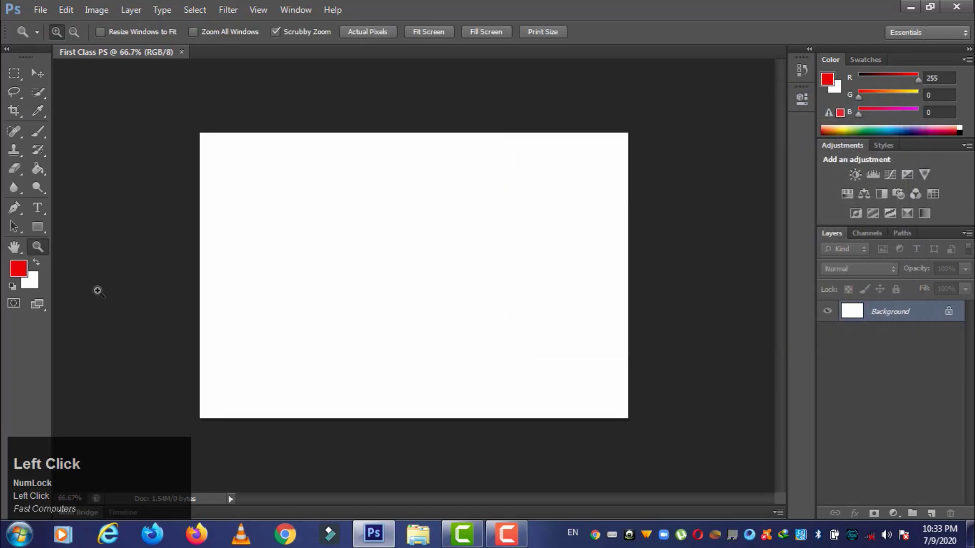
- Set the background colour to a bright, saturated blue with a hue of 234°
click(35, 282)
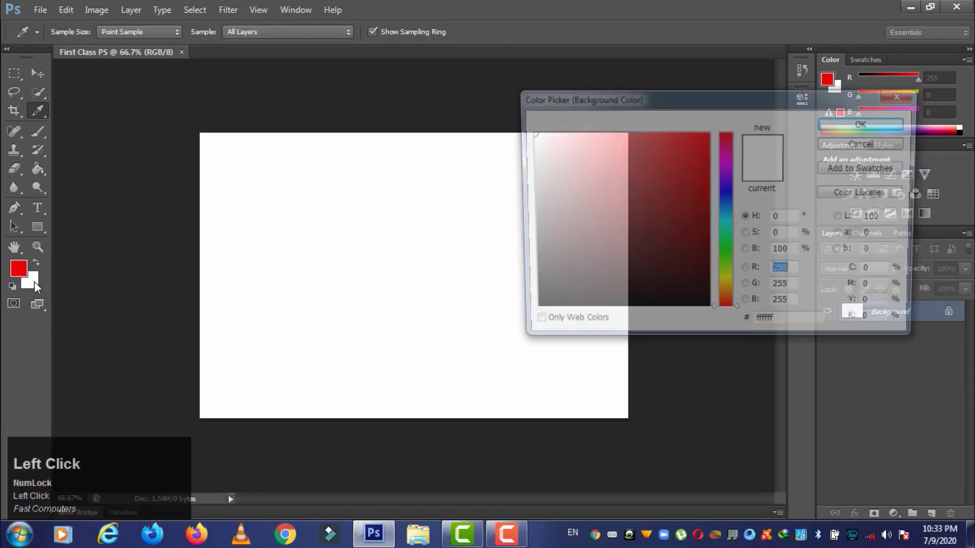
click(727, 195)
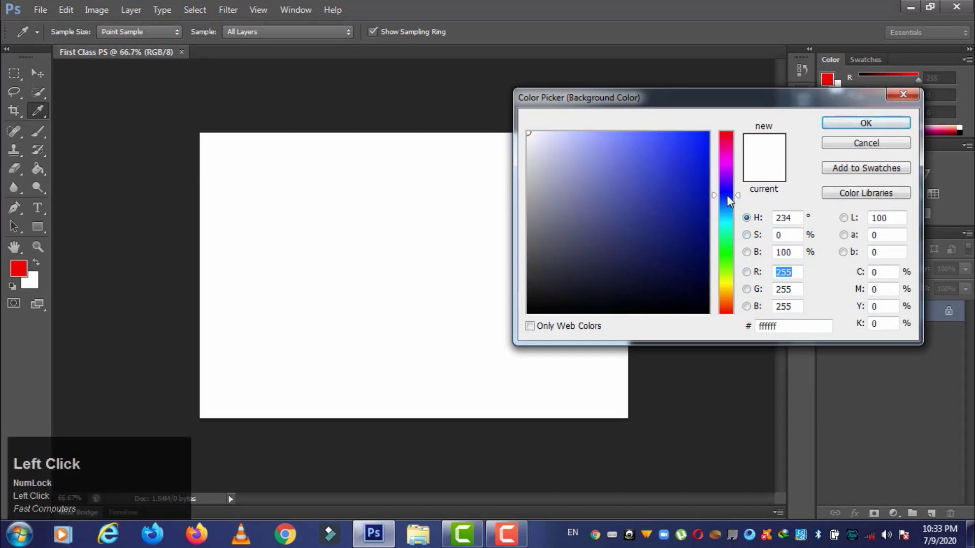
click(843, 125)
key(z)
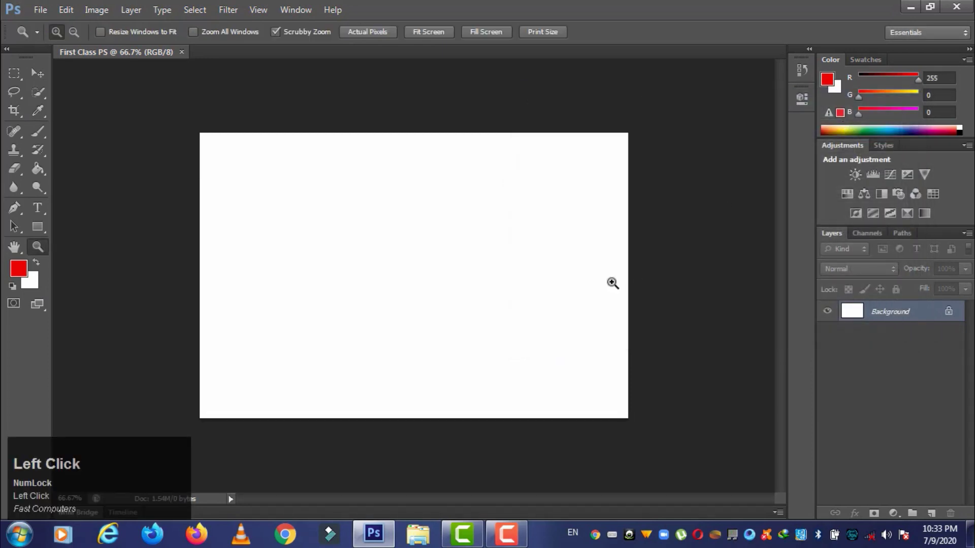
click(38, 288)
click(704, 135)
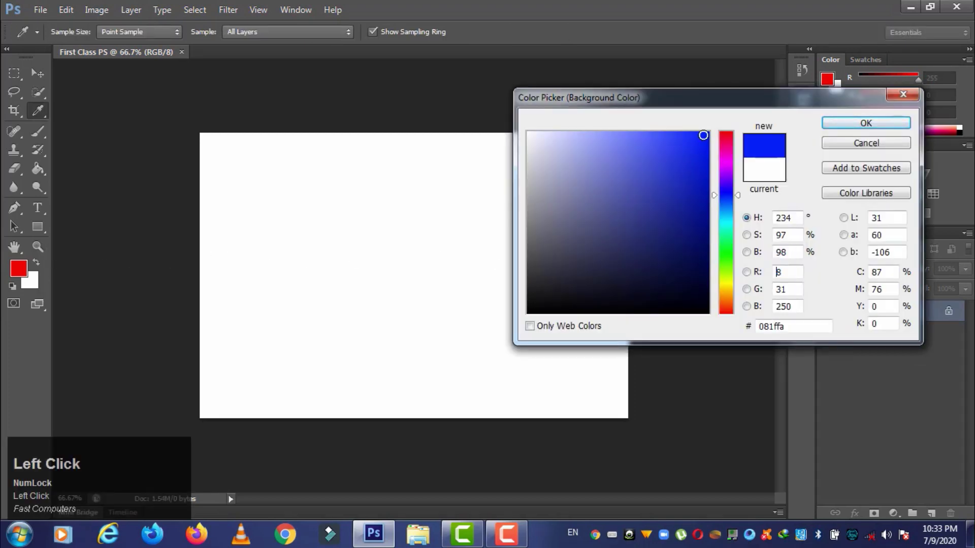
click(866, 123)
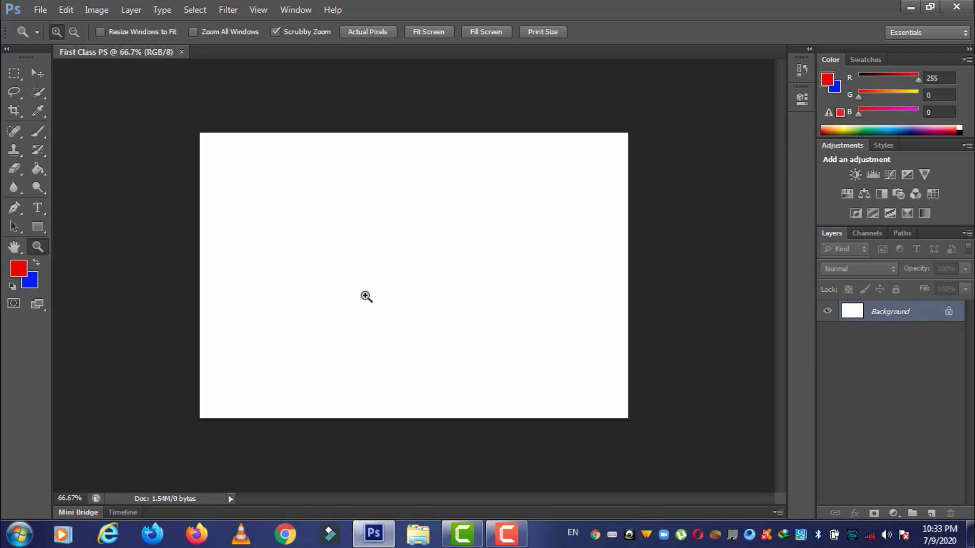
- Fill the canvas alternately with the blue background colour and the red foreground colour, ending on red
key(ctrl+BackSpace)
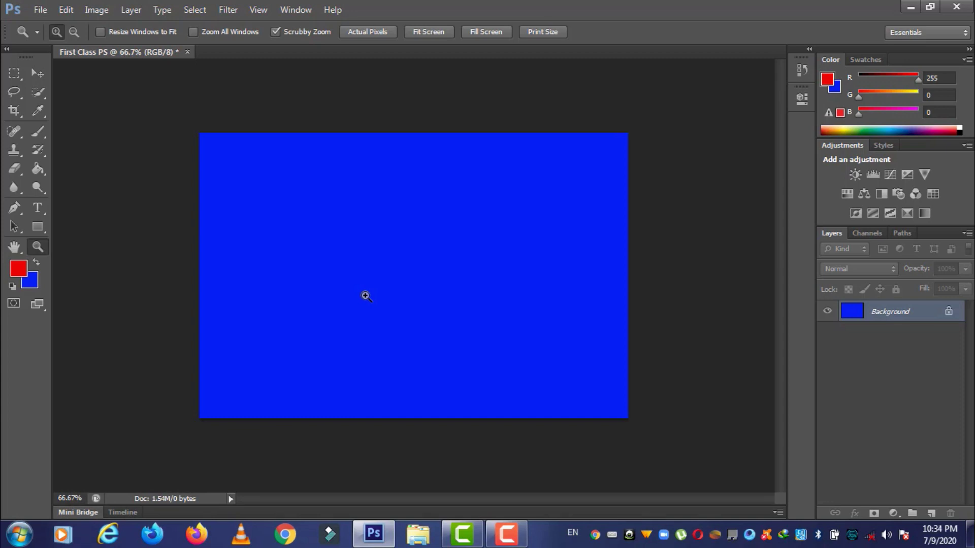
key(alt)
key(alt+BackSpace)
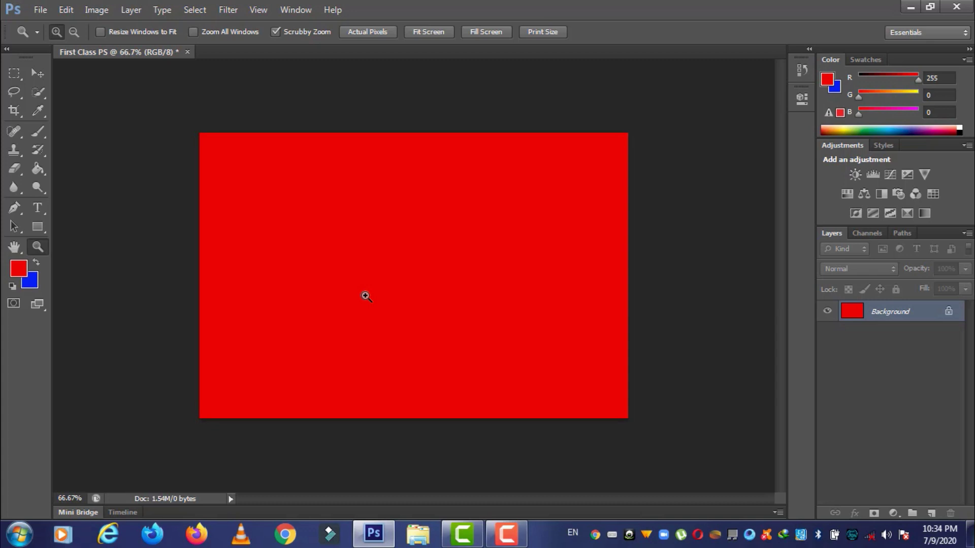
key(ctrl+BackSpace)
key(alt)
key(alt+BackSpace)
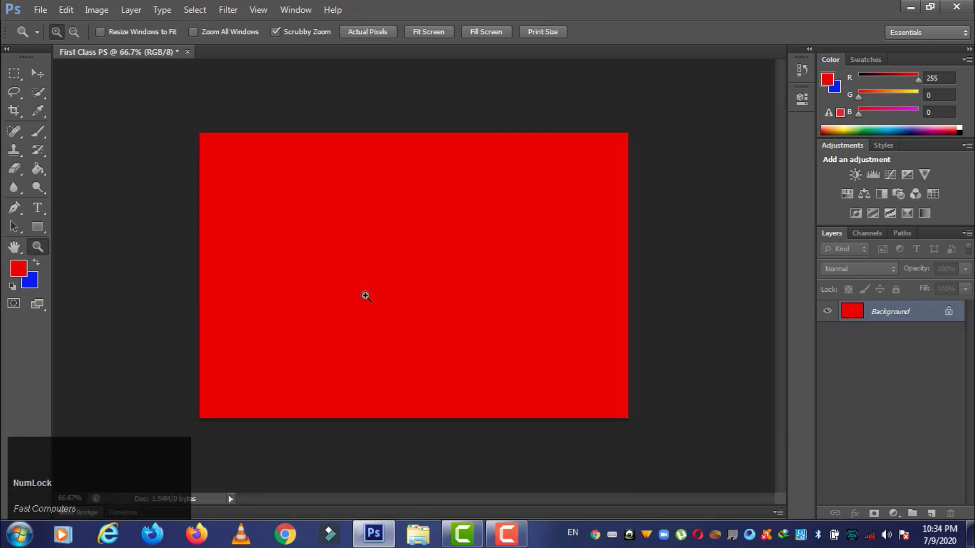
- Undo and redo the last canvas fill repeatedly, finishing with the red fill
key(ctrl)
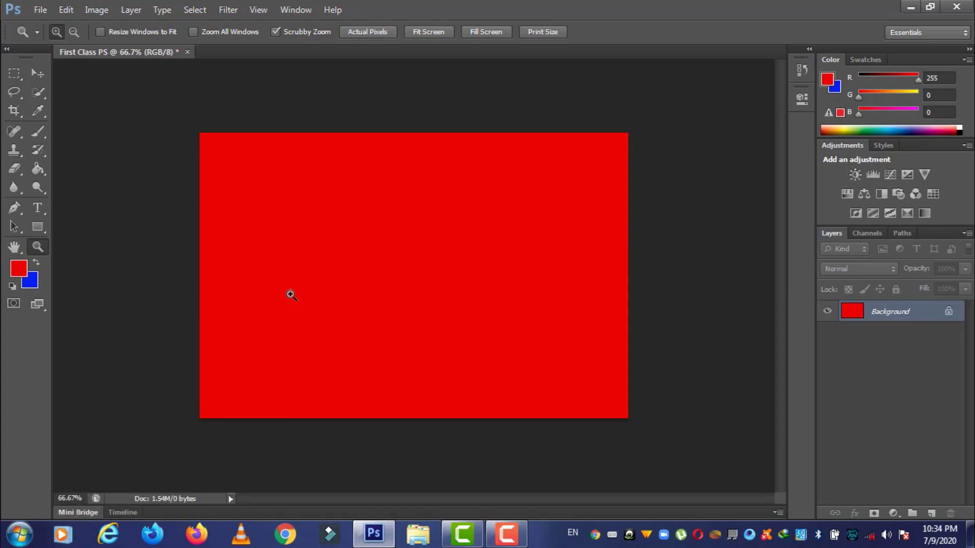
key(ctrl+z)
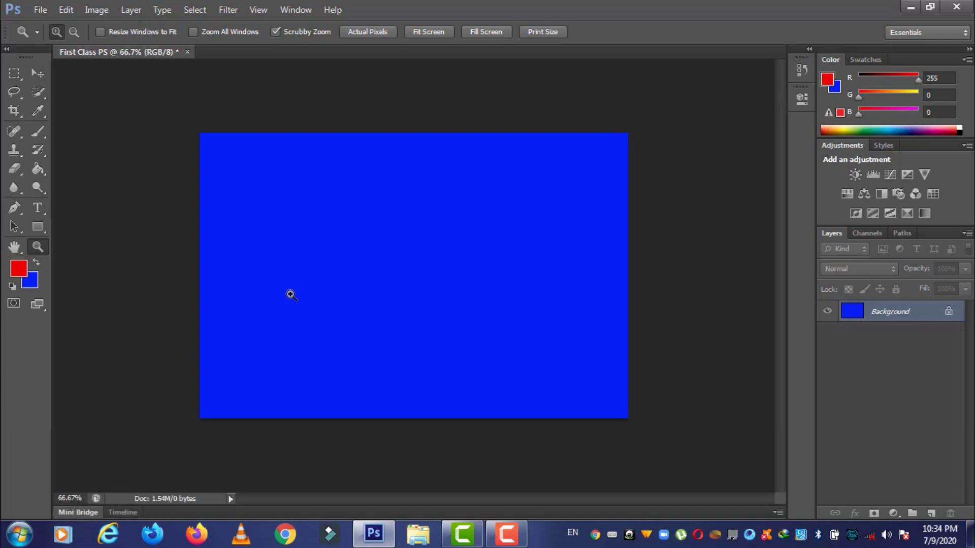
key(ctrl+z)
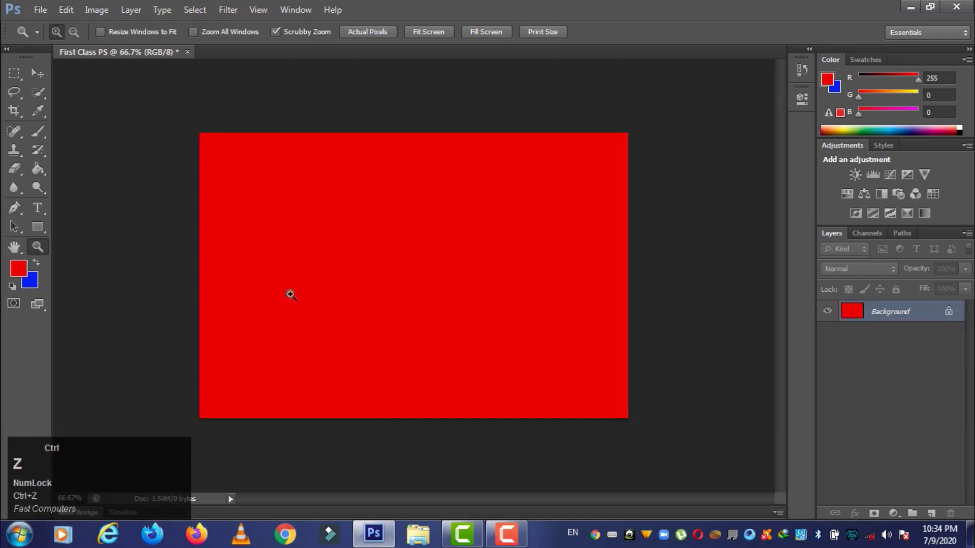
key(ctrl+z)
key(ctrl+z)
key(ctrl+z)
key(ctrl+z)
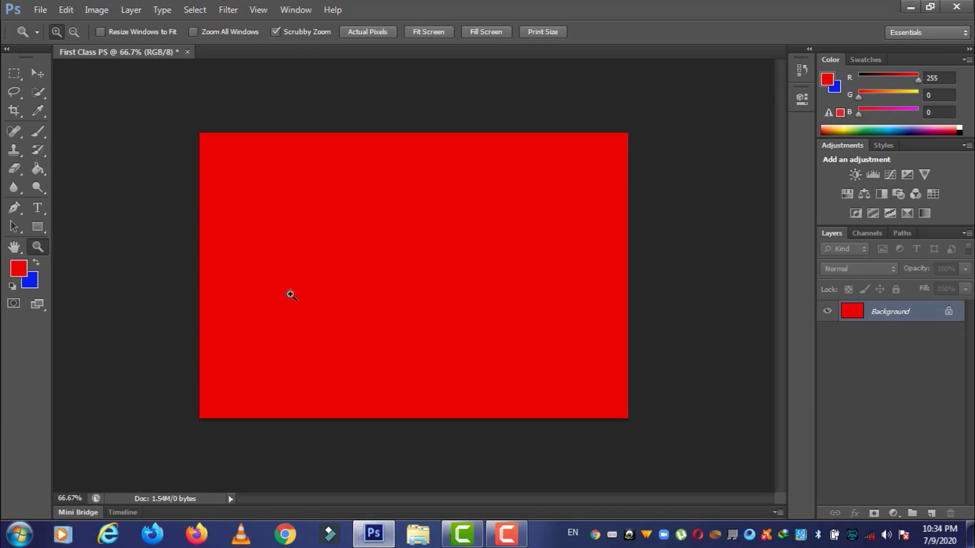
- Step backward through the history past all the colour fills to the original white canvas
key(ctrl)
key(ctrl+alt+z)
key(ctrl+alt+z)
key(ctrl+alt+z)
key(ctrl+alt+z)
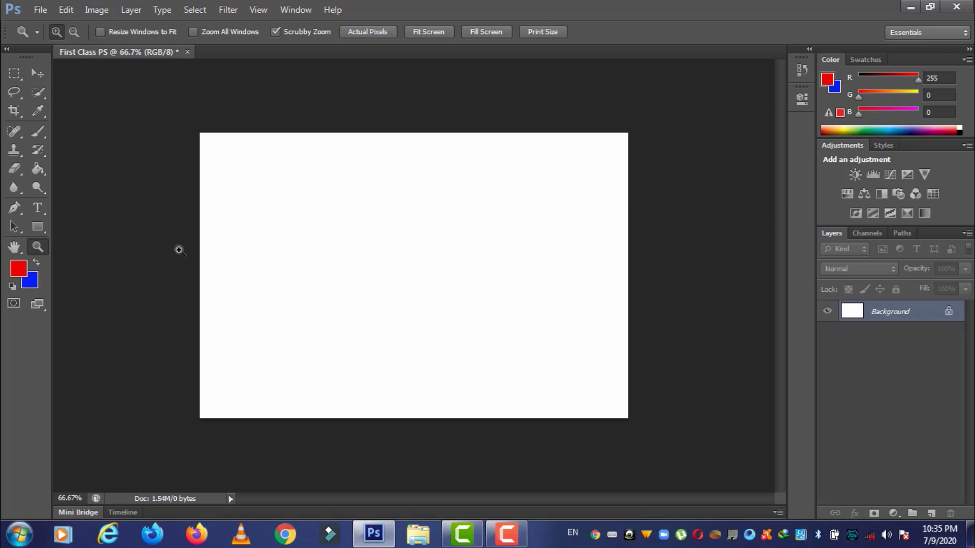
- Draw a rectangular marquee selection near the middle of the canvas and shift its outline slightly to the right
key(m)
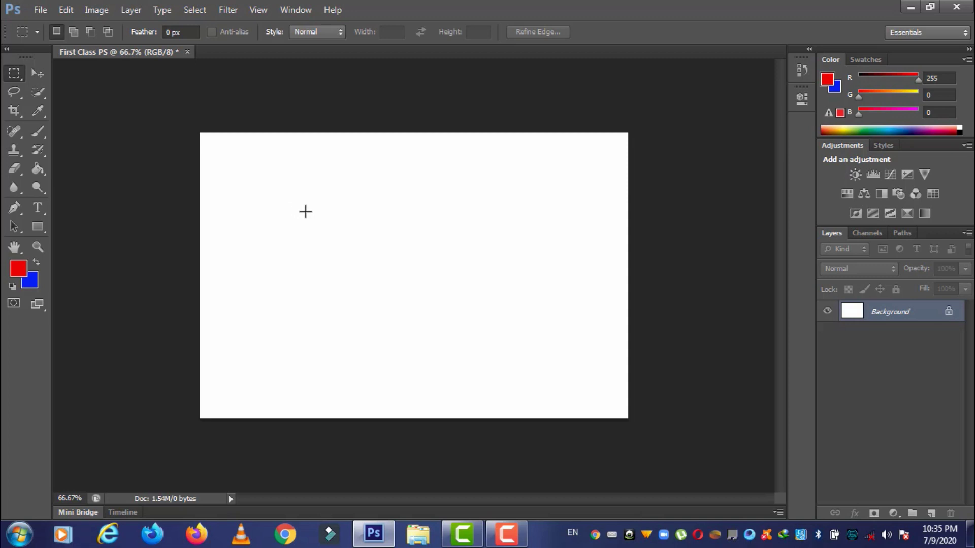
drag(303, 209, 446, 315)
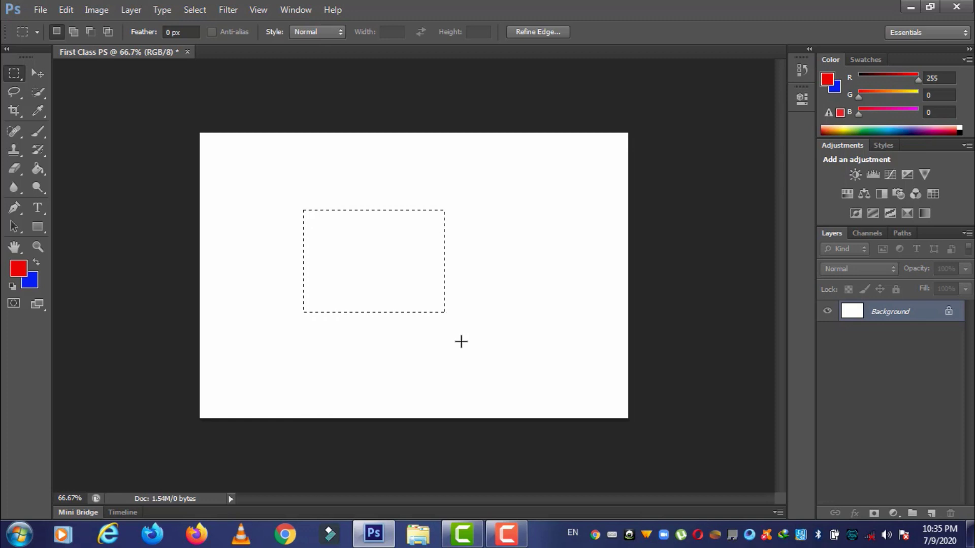
drag(365, 268, 411, 266)
- Paint the inside of the rectangular selection solid red with the 90 px soft Brush, running some strokes across its edges
click(37, 133)
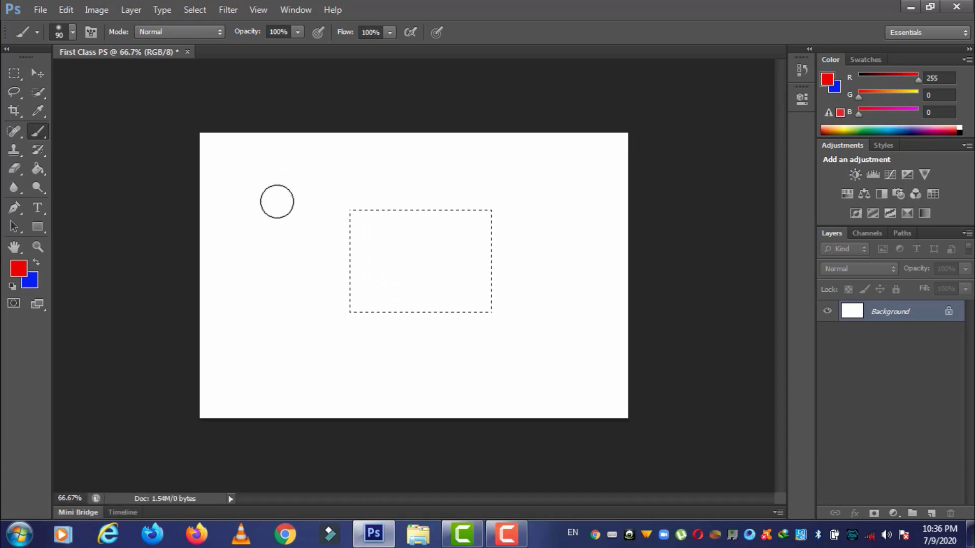
drag(282, 174, 278, 310)
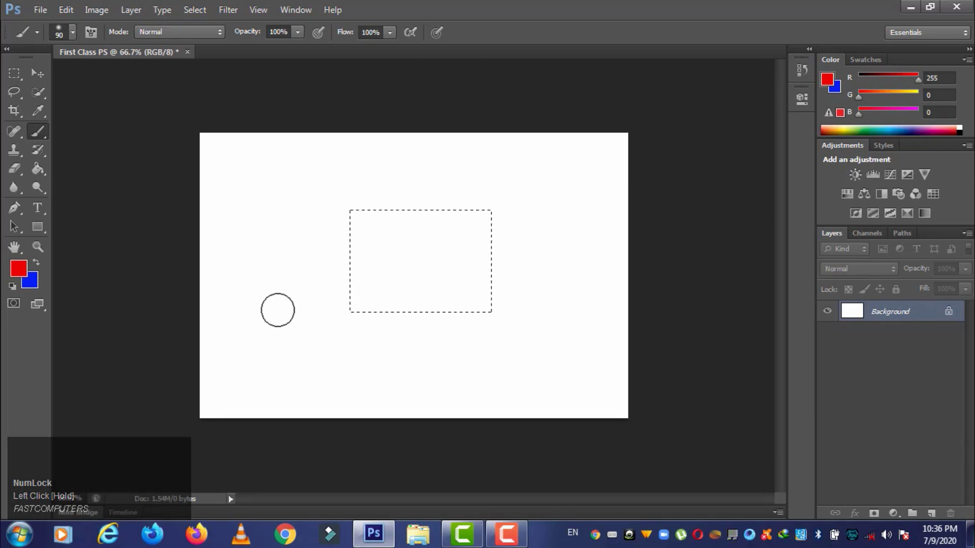
drag(389, 242, 440, 272)
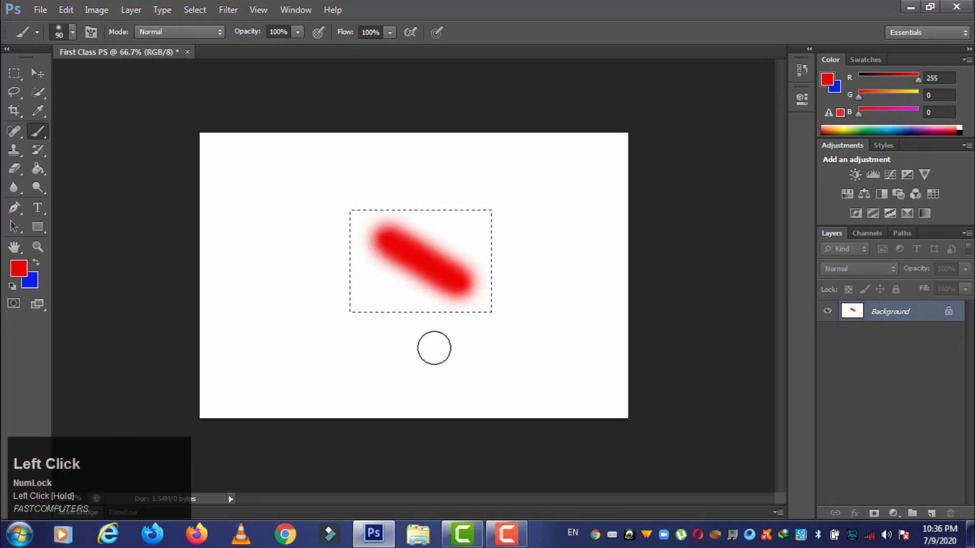
drag(442, 173, 440, 182)
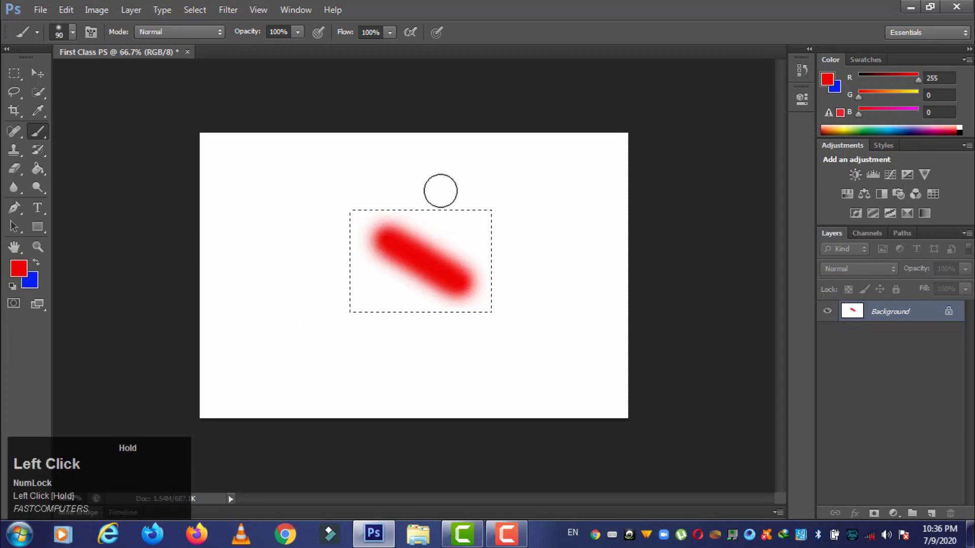
drag(435, 301, 435, 344)
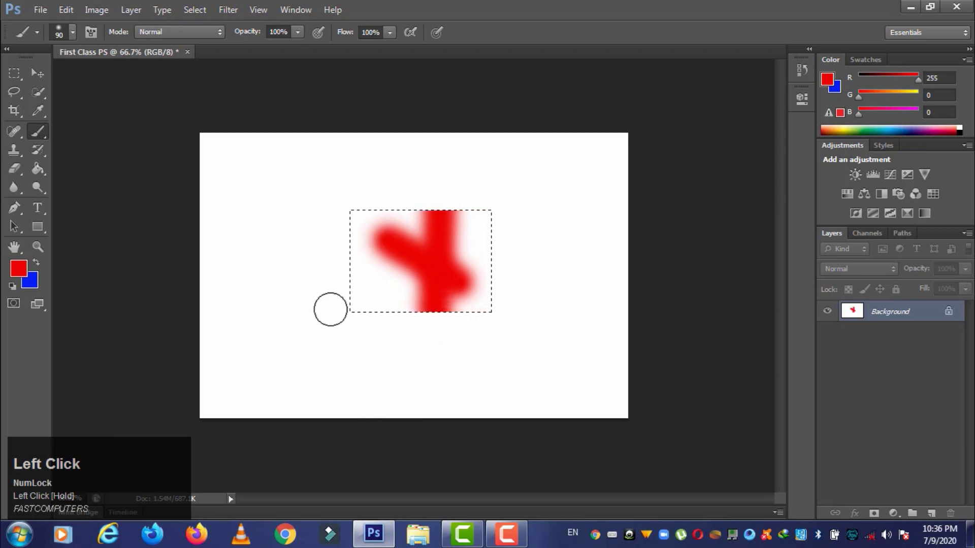
mouse_move(292, 302)
mouse_down()
mouse_move(491, 242)
mouse_move(581, 226)
mouse_up()
mouse_move(361, 193)
mouse_down()
mouse_move(331, 338)
mouse_move(337, 235)
mouse_move(350, 224)
mouse_move(413, 220)
mouse_up()
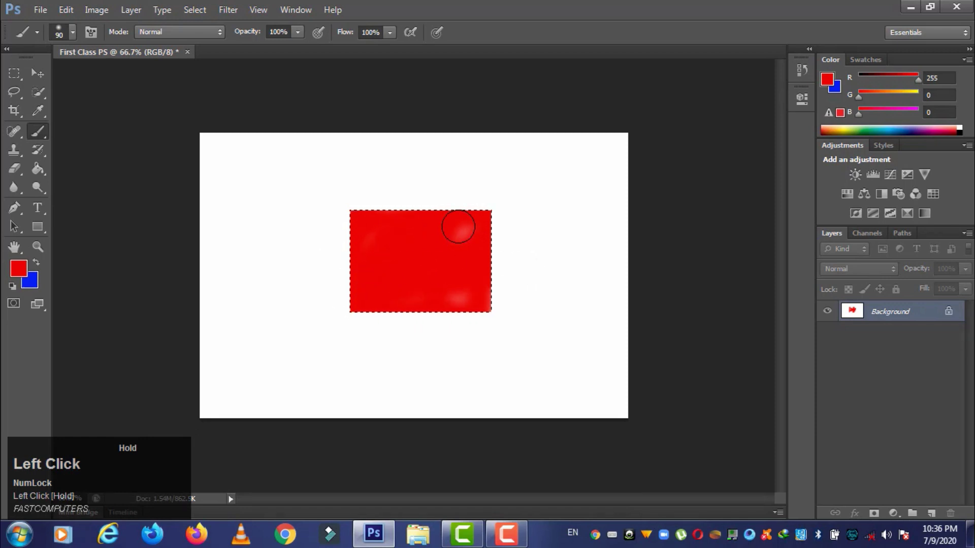
mouse_move(404, 328)
mouse_down()
mouse_move(559, 281)
mouse_move(372, 330)
mouse_up()
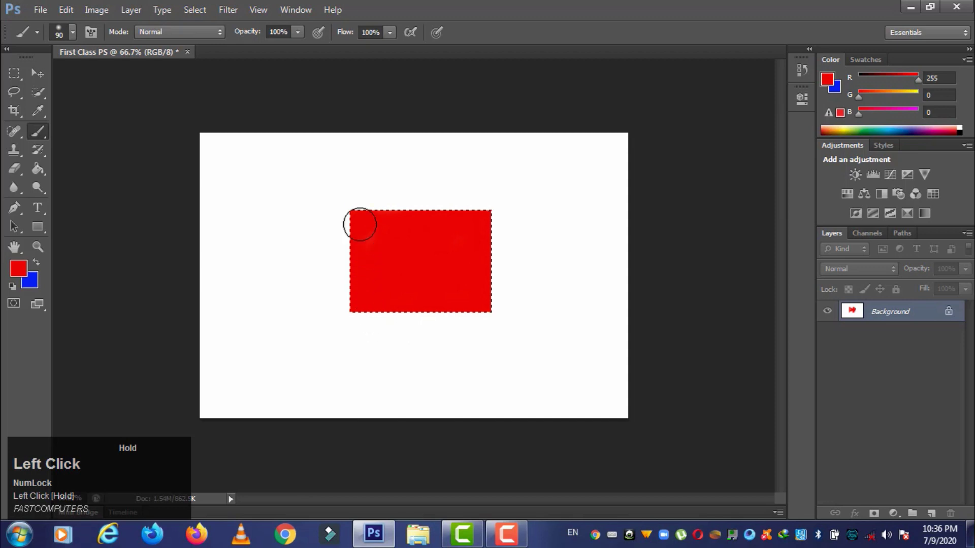
mouse_move(395, 275)
mouse_down()
mouse_move(496, 243)
mouse_move(570, 259)
mouse_move(553, 272)
mouse_up()
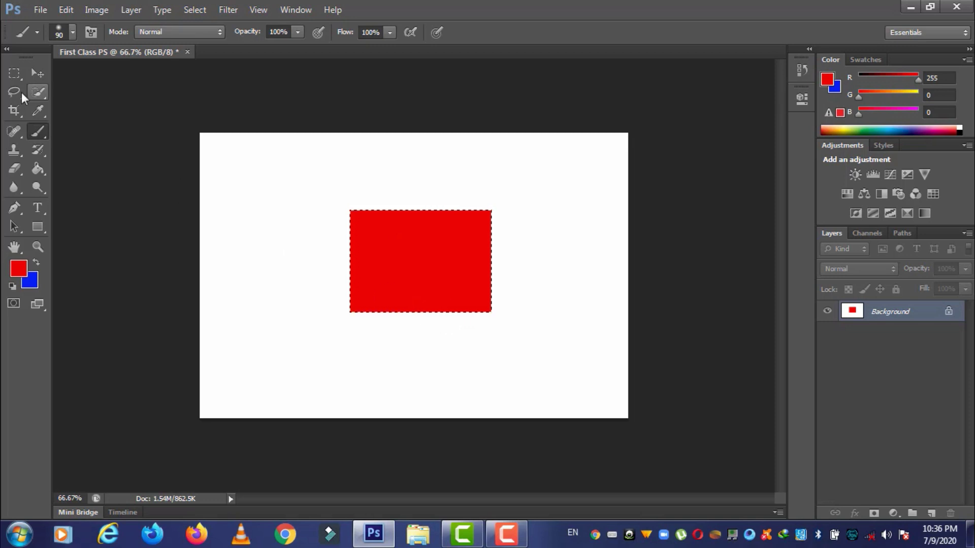
- Move the selected red rectangle up and right, shift it left to overlap its old spot's upper-left corner, and deselect
click(40, 73)
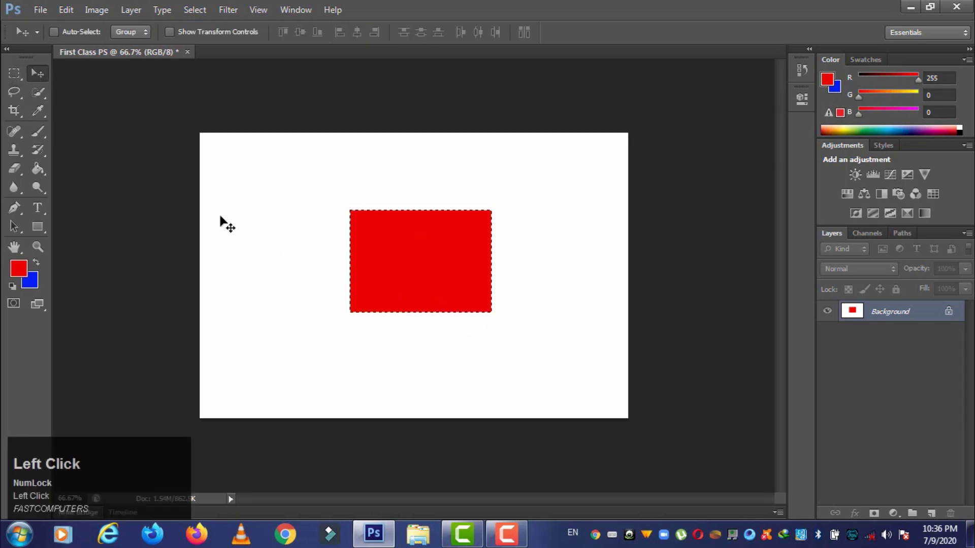
drag(424, 267, 496, 221)
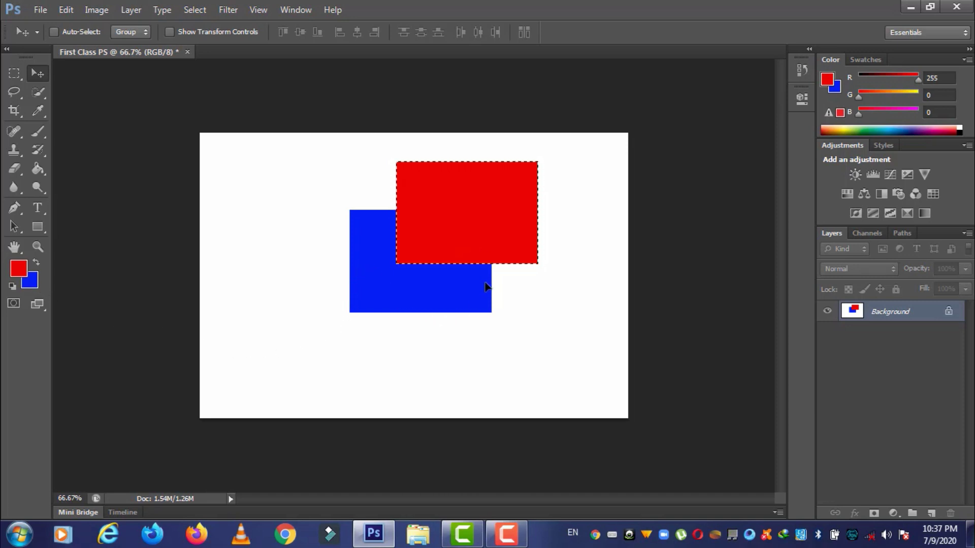
drag(464, 220, 377, 213)
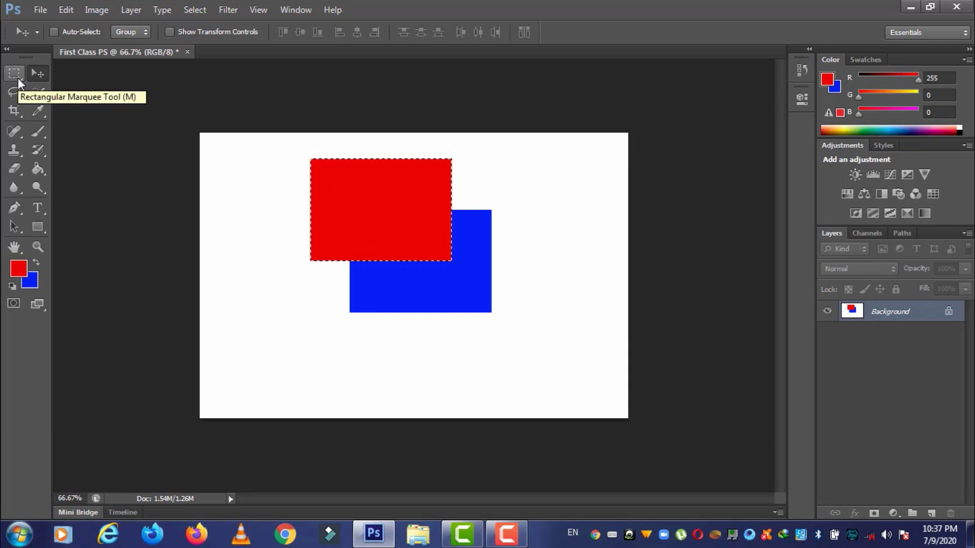
key(ctrl+d)
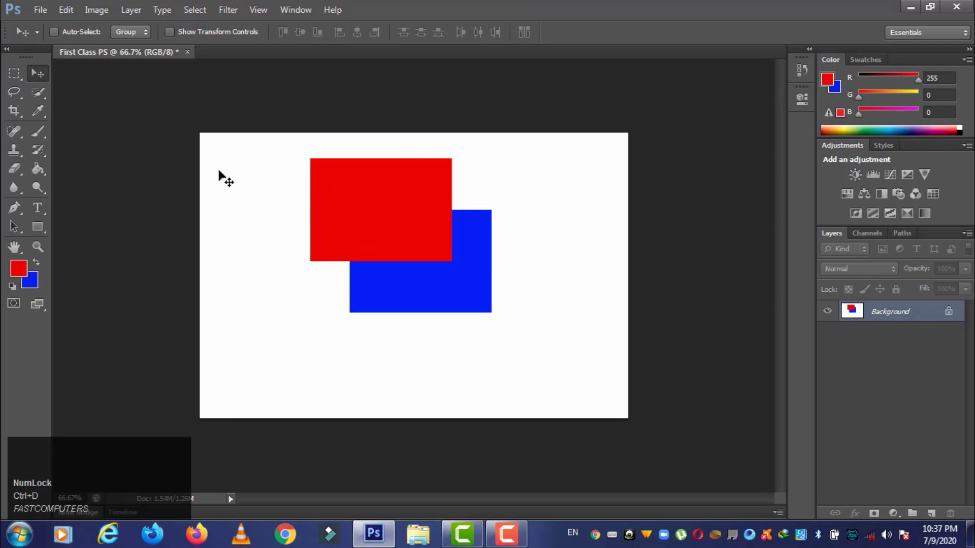
- Draw a rectangular marquee in the white area left of the blue shape, dismiss it, and draw another slightly lower
click(19, 74)
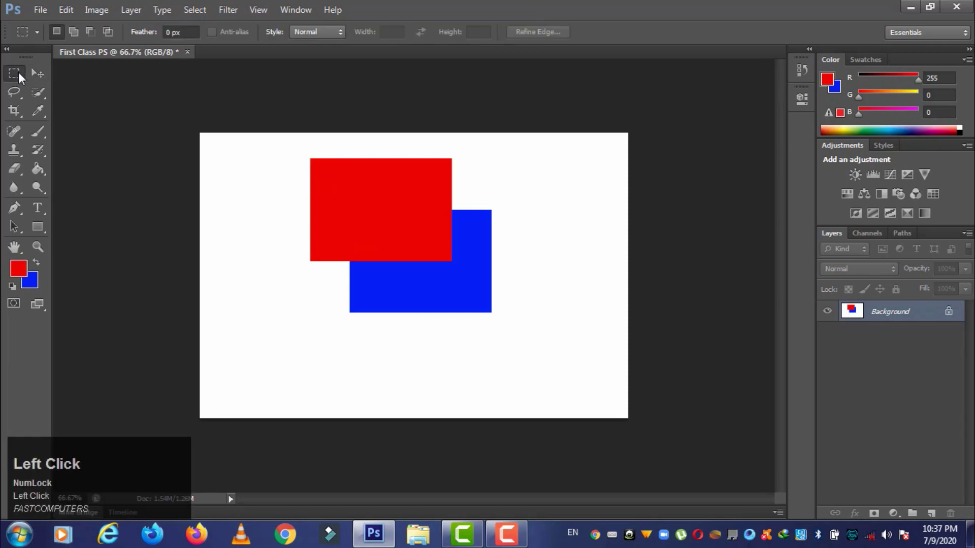
drag(241, 254, 303, 345)
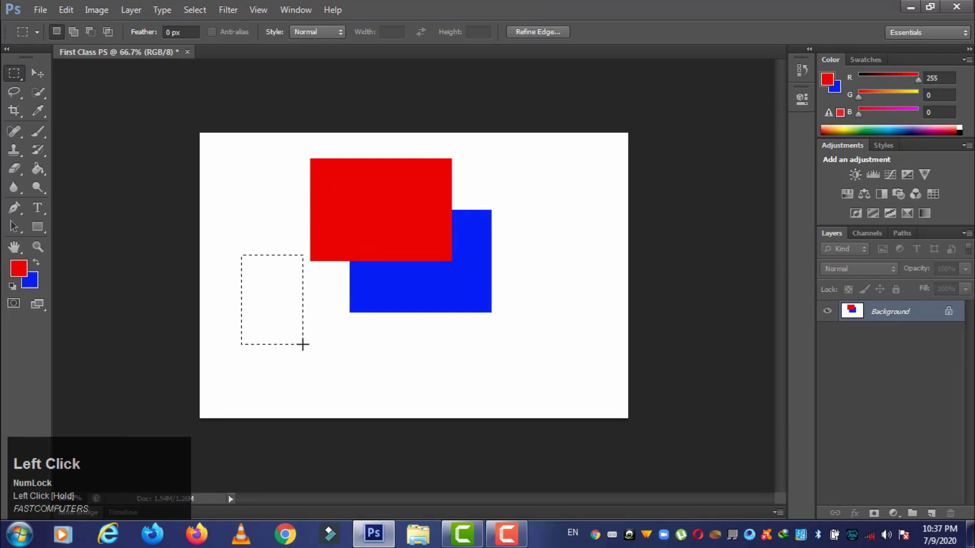
click(329, 366)
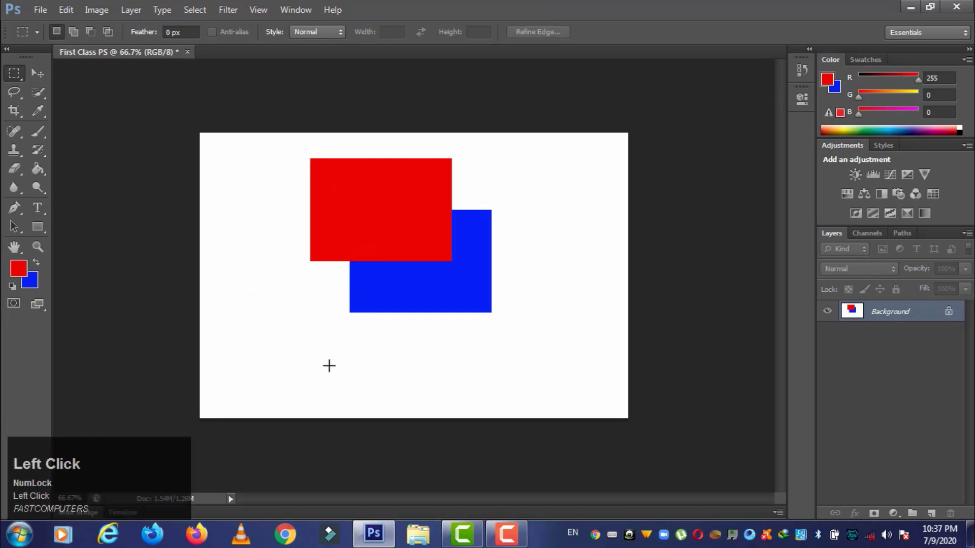
drag(246, 285, 313, 367)
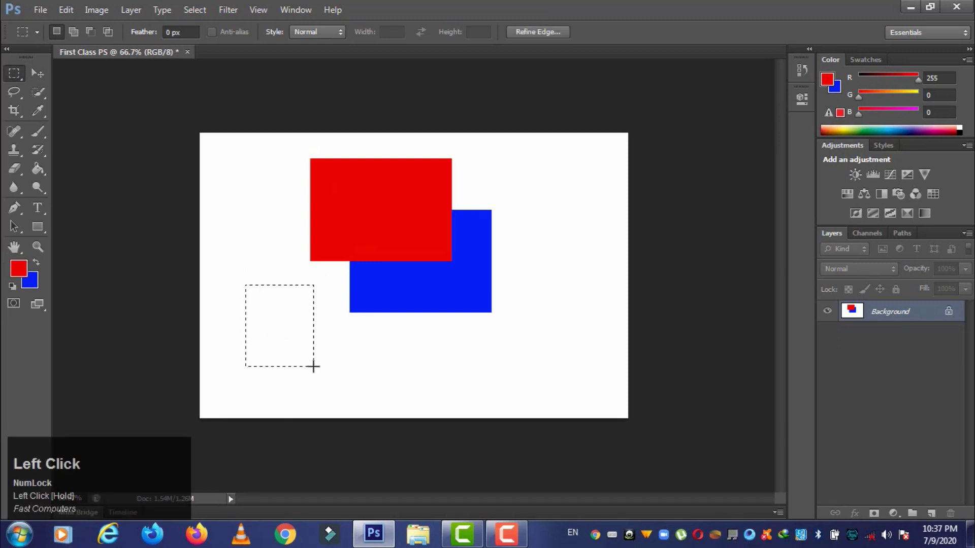
- Deselect the marquee and try to move the red rectangle left on the locked Background layer with the Move tool
key(ctrl+d)
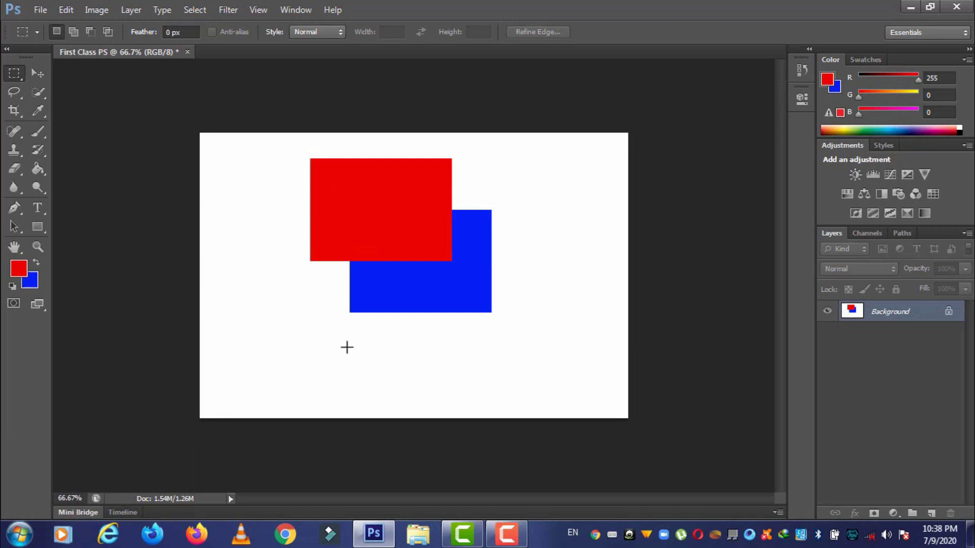
click(38, 74)
drag(435, 251, 288, 246)
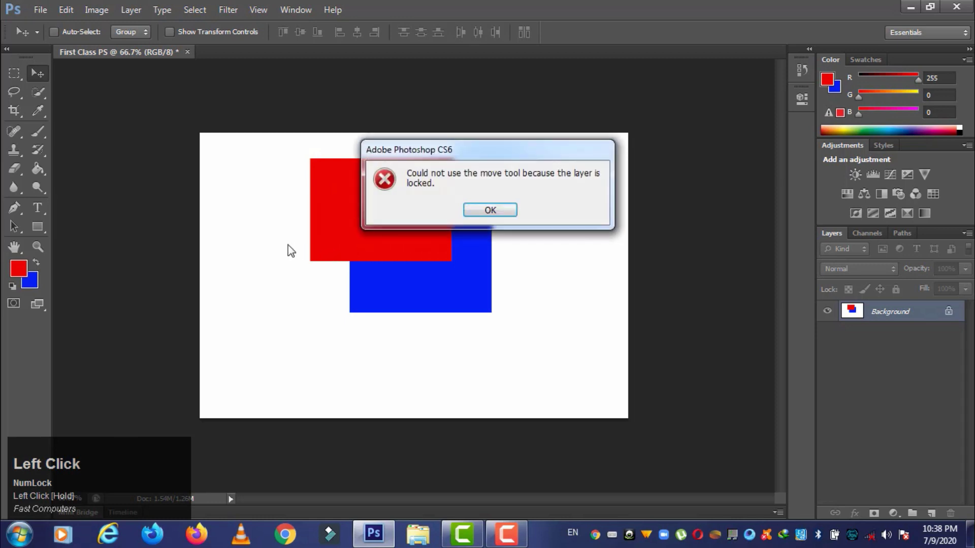
click(505, 211)
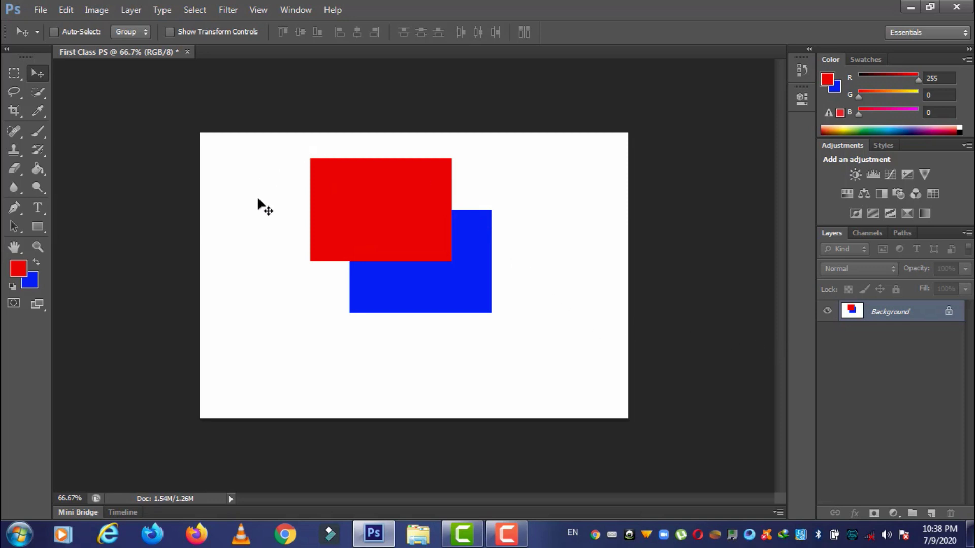
- Activate the Rectangular Marquee tool and set the background colour to white (ffffff)
click(14, 72)
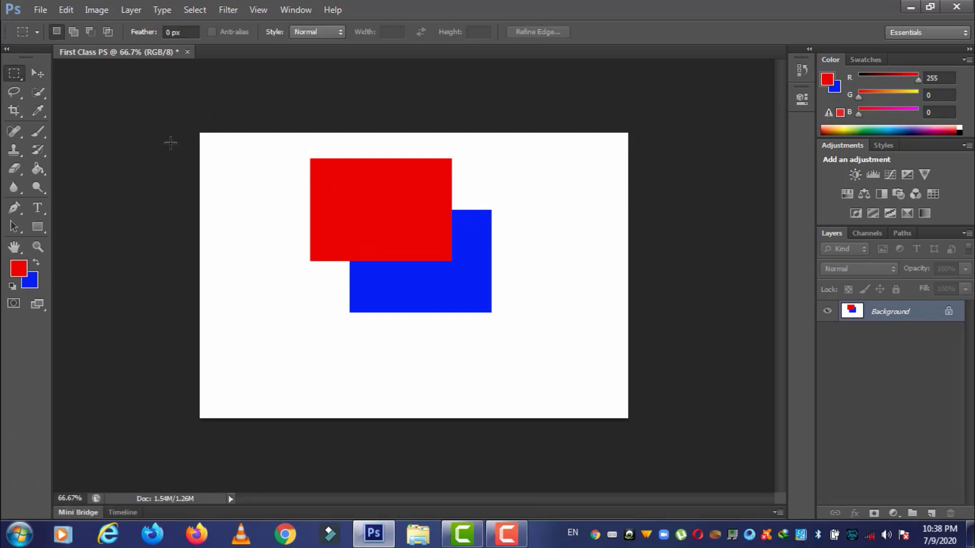
click(36, 281)
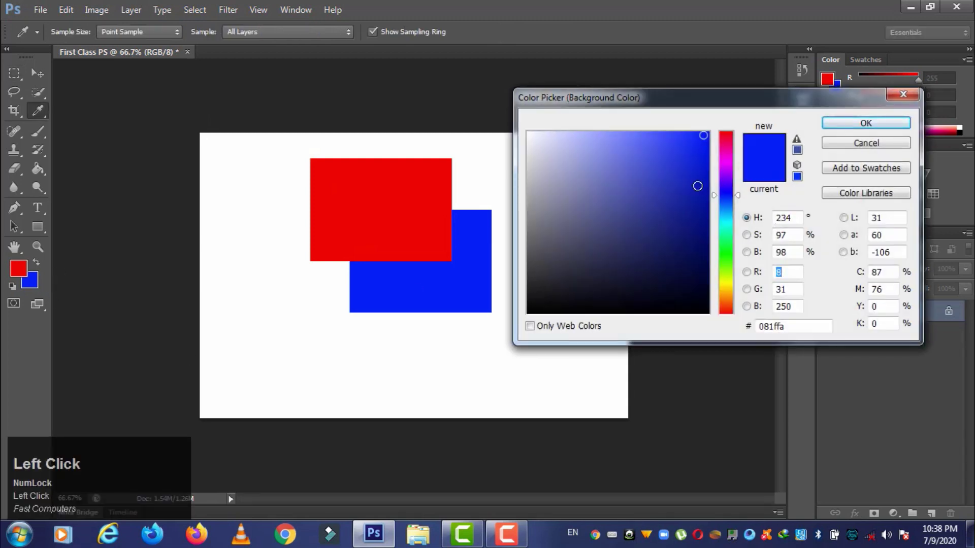
click(527, 132)
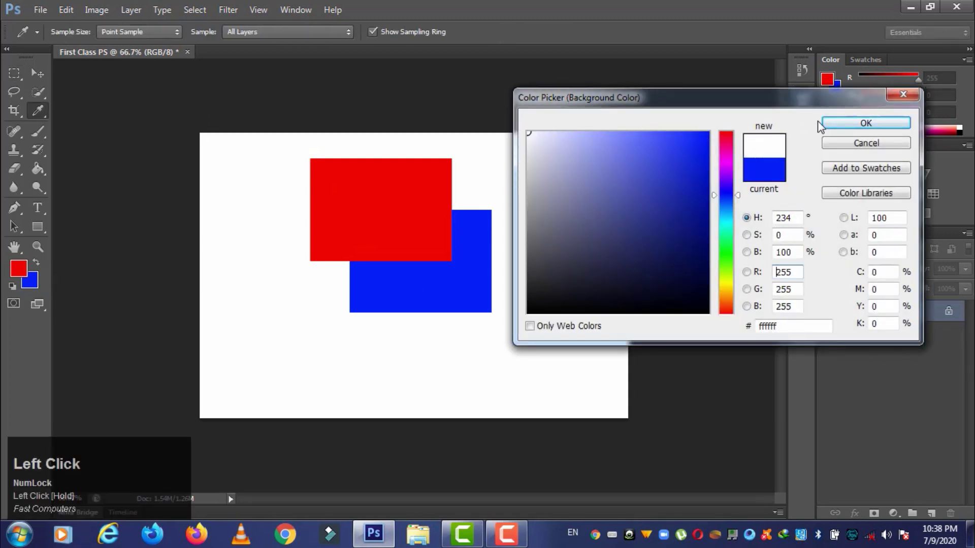
click(865, 123)
drag(182, 110, 659, 443)
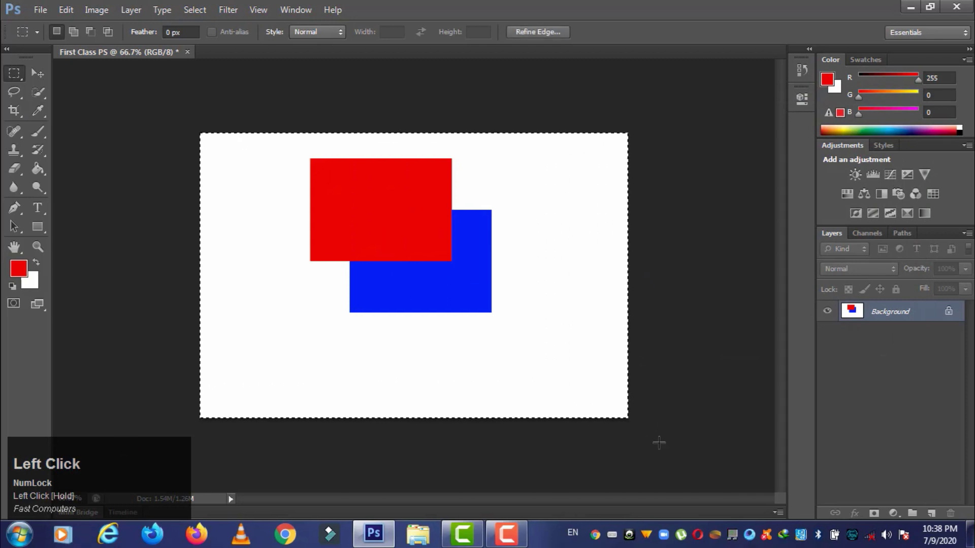
key(Delete)
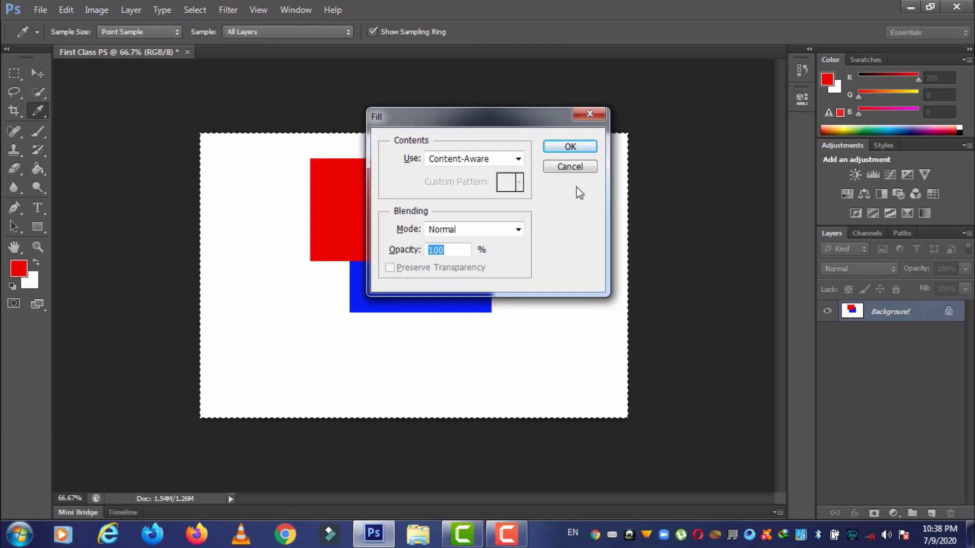
click(576, 169)
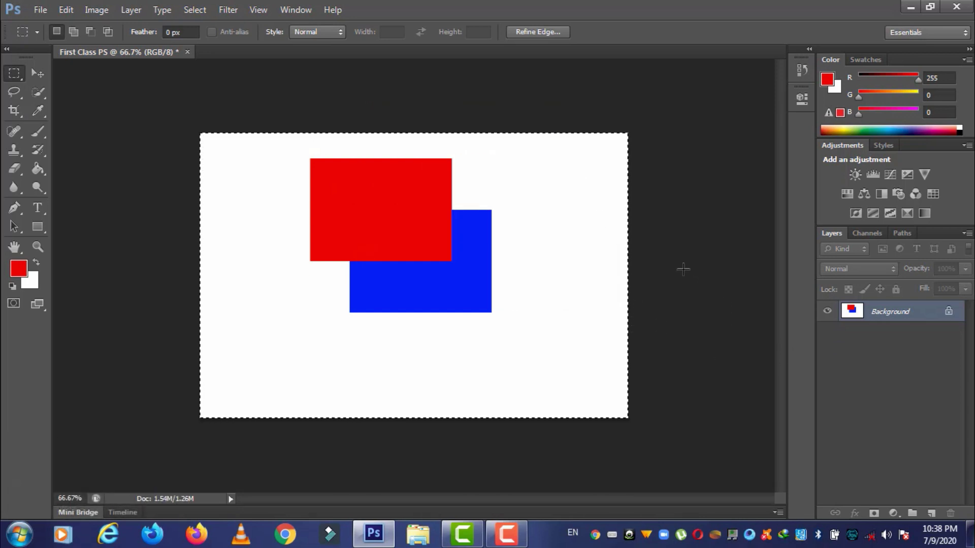
click(111, 179)
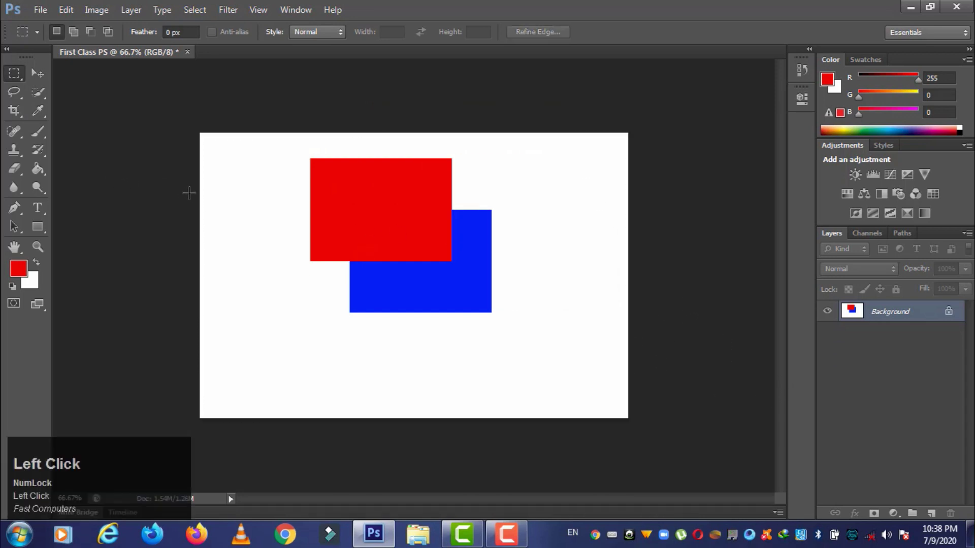
- Step back through the history until the red and blue painting is gone, and deselect the remaining rectangular selection
key(ctrl+z)
key(ctrl+alt+z)
key(ctrl+alt+z)
key(ctrl+alt+z)
key(ctrl+alt+z)
key(ctrl+alt+z)
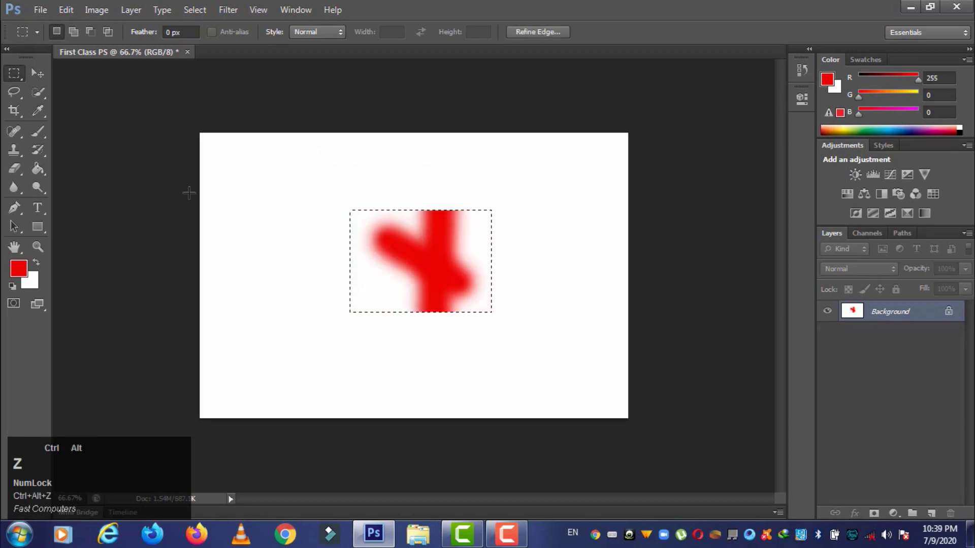
key(ctrl+alt+z)
key(ctrl+alt+z)
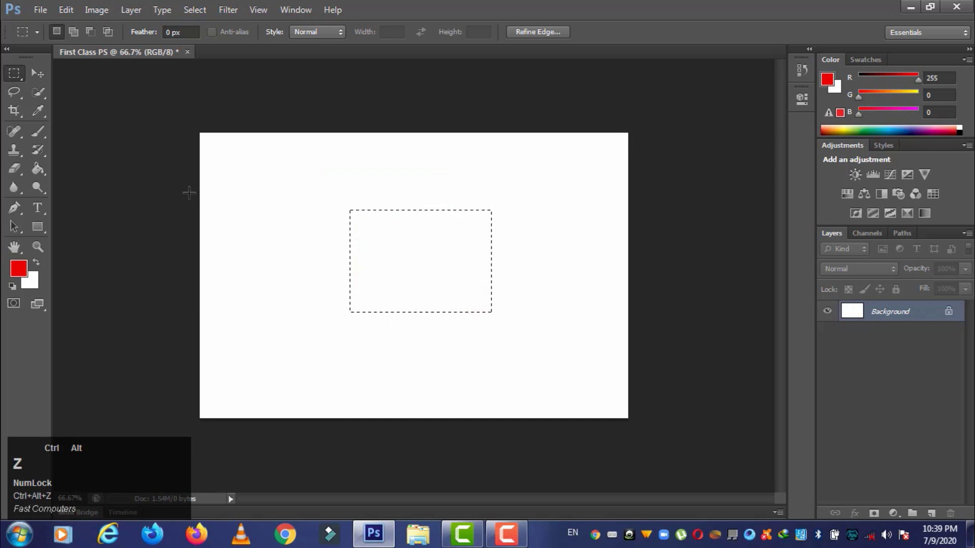
click(259, 199)
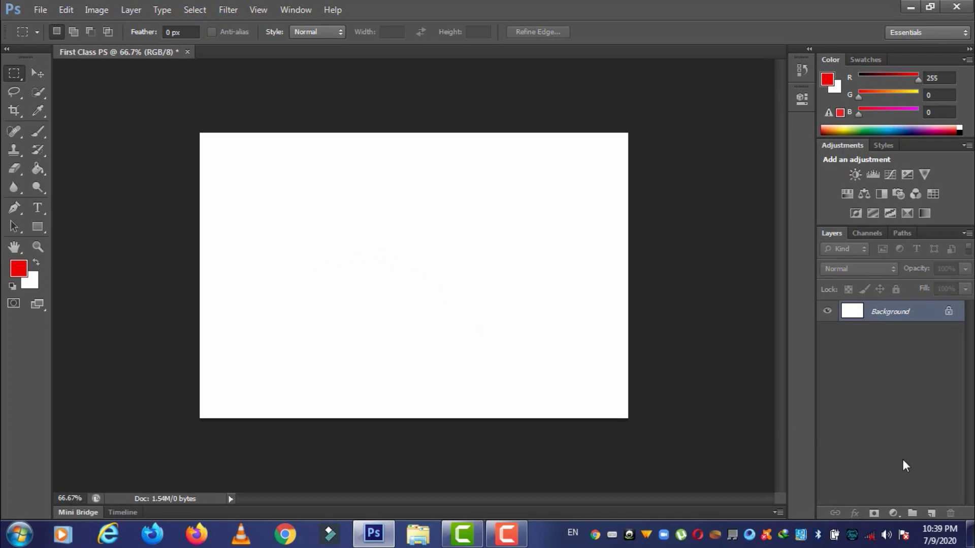
- Paint a steep red stroke with the 90 px soft Brush on a new layer at the canvas's left, and move it slightly down and right
click(931, 514)
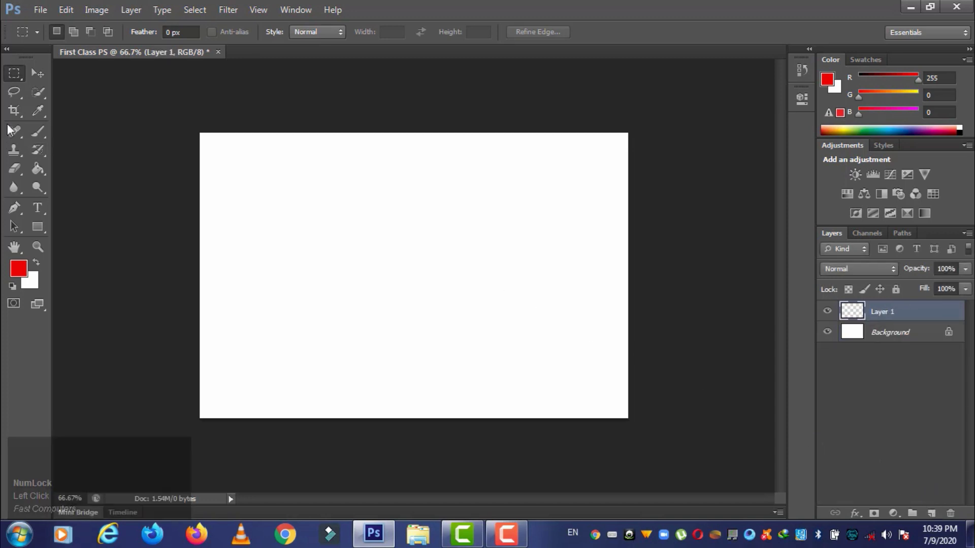
click(39, 129)
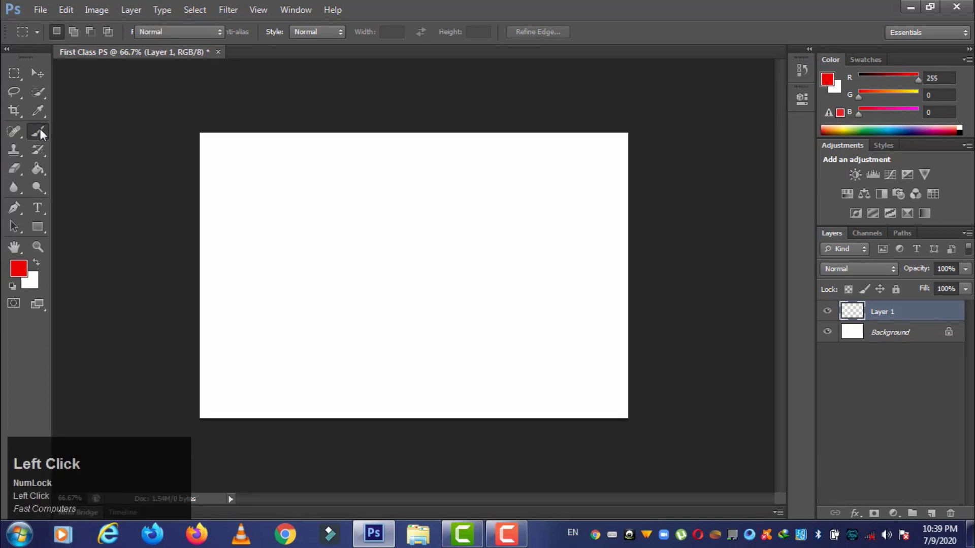
drag(256, 181, 296, 366)
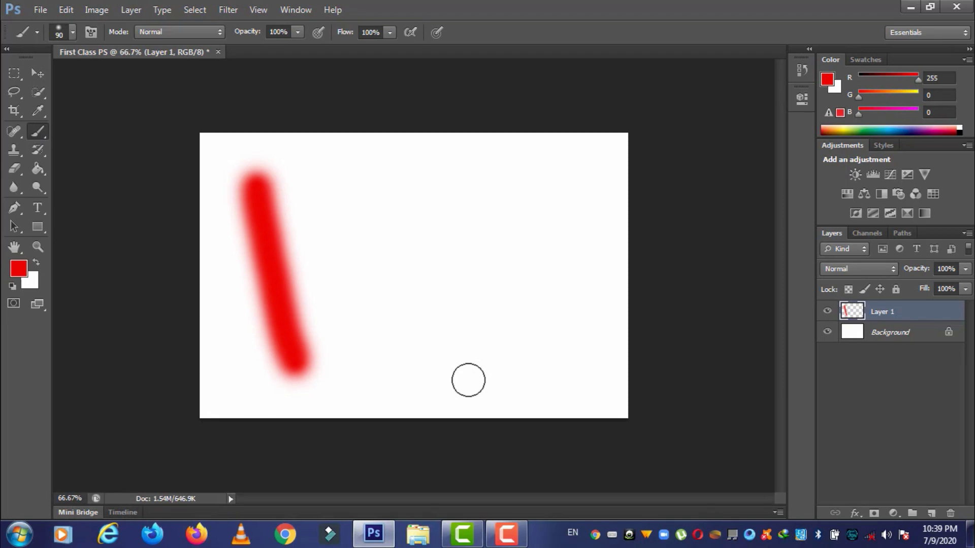
click(37, 74)
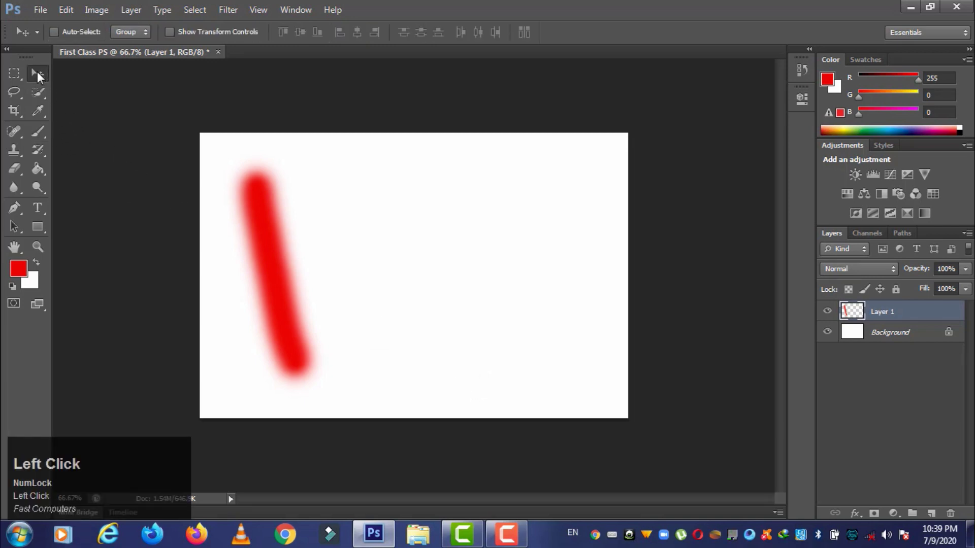
mouse_move(265, 265)
mouse_down()
mouse_move(562, 266)
mouse_move(276, 272)
mouse_up()
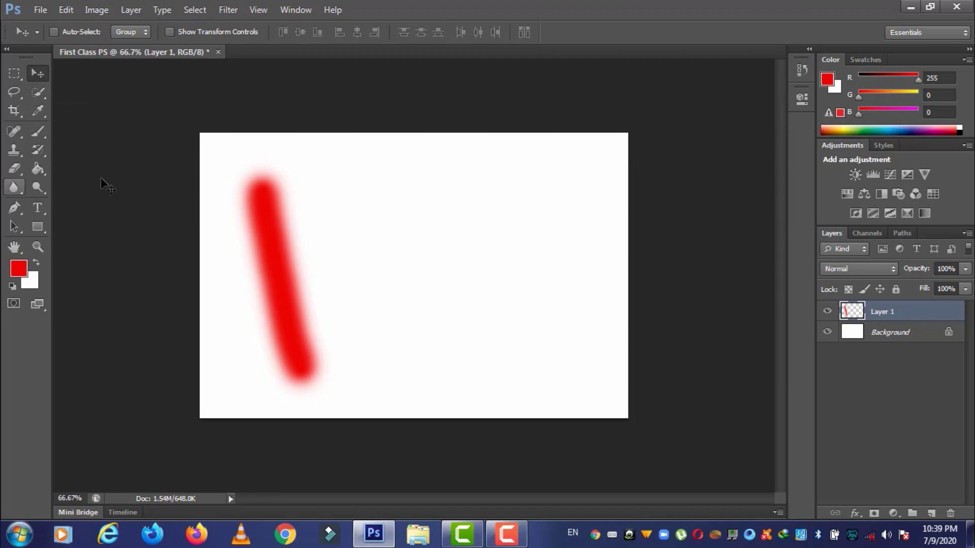
- Activate the Brush tool and set the foreground colour to blue (0012ff)
click(35, 132)
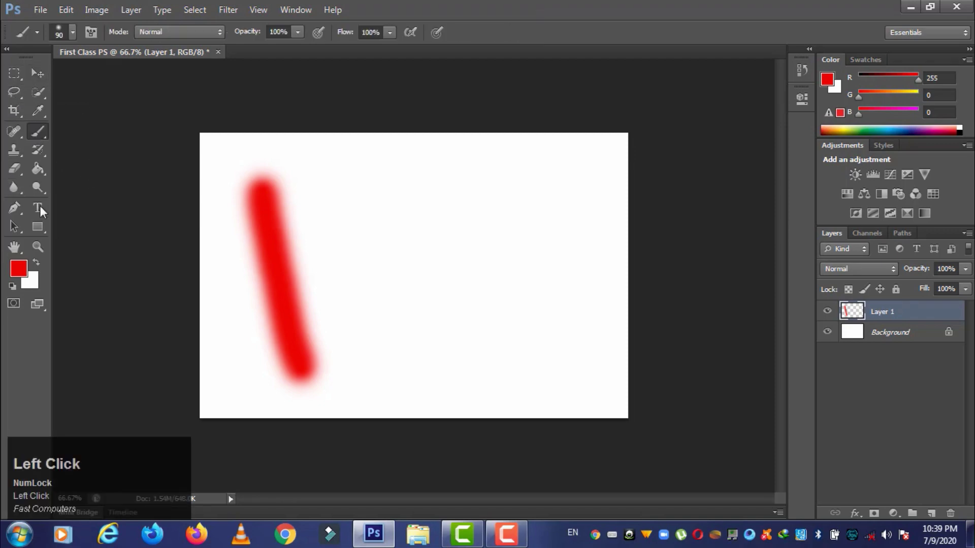
click(19, 268)
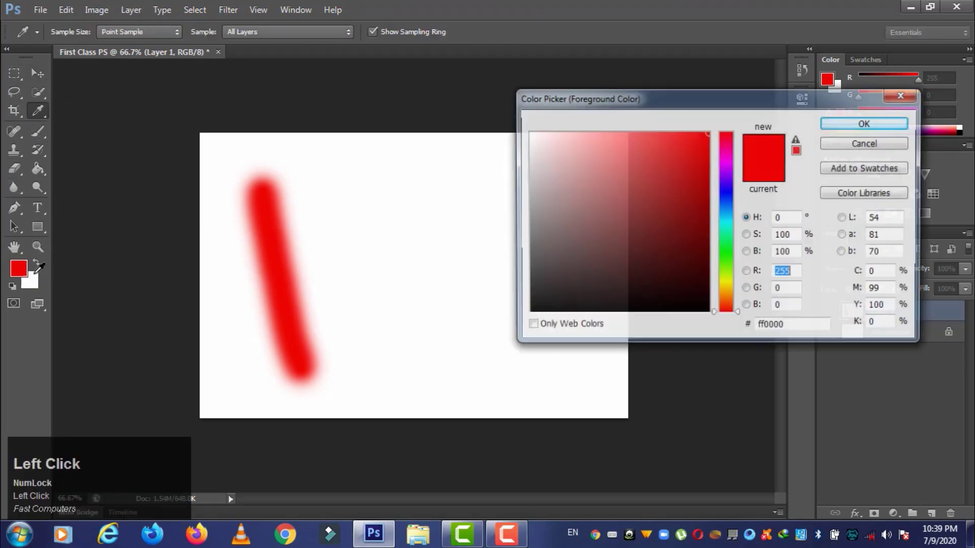
click(727, 195)
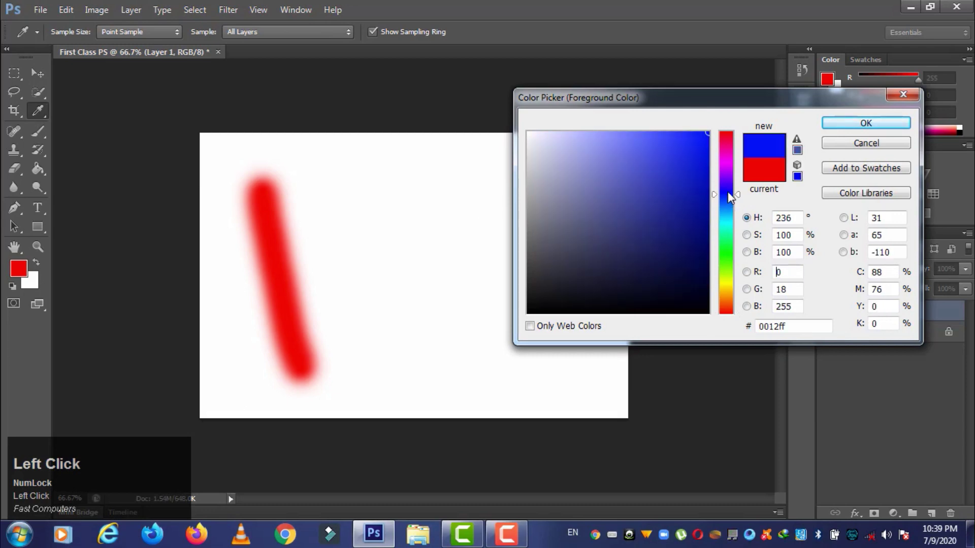
click(834, 121)
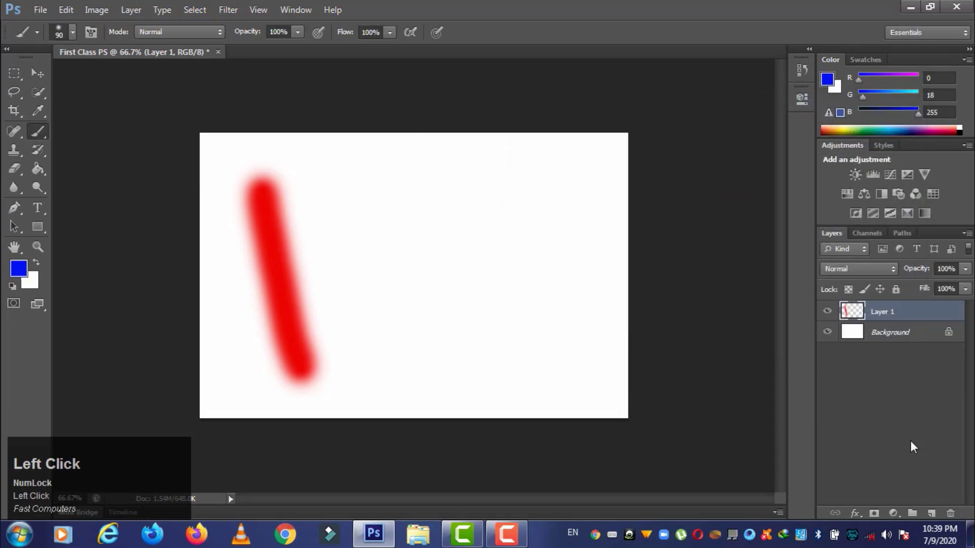
- Paint a slanted blue stroke on another new layer, right of the red one, and move it further toward the canvas's right side
click(929, 512)
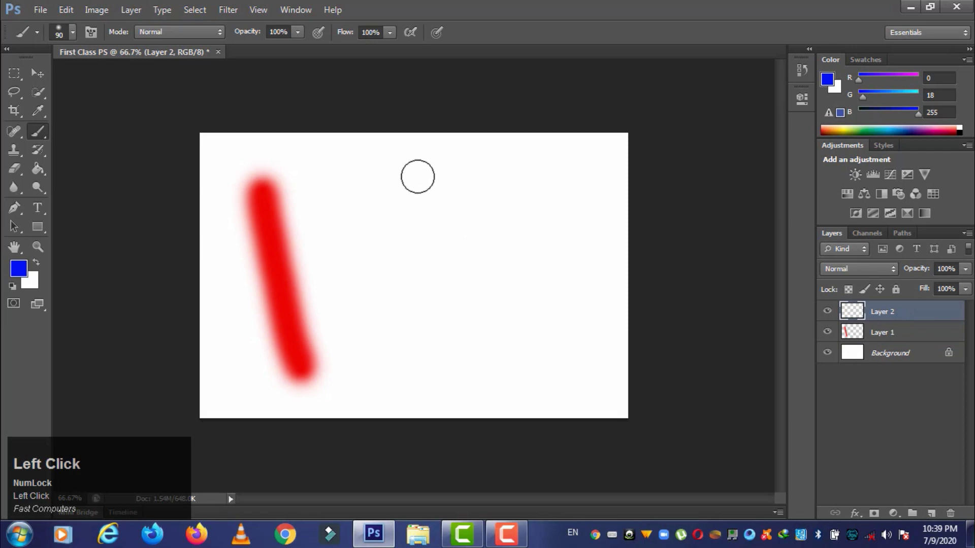
drag(417, 176, 483, 348)
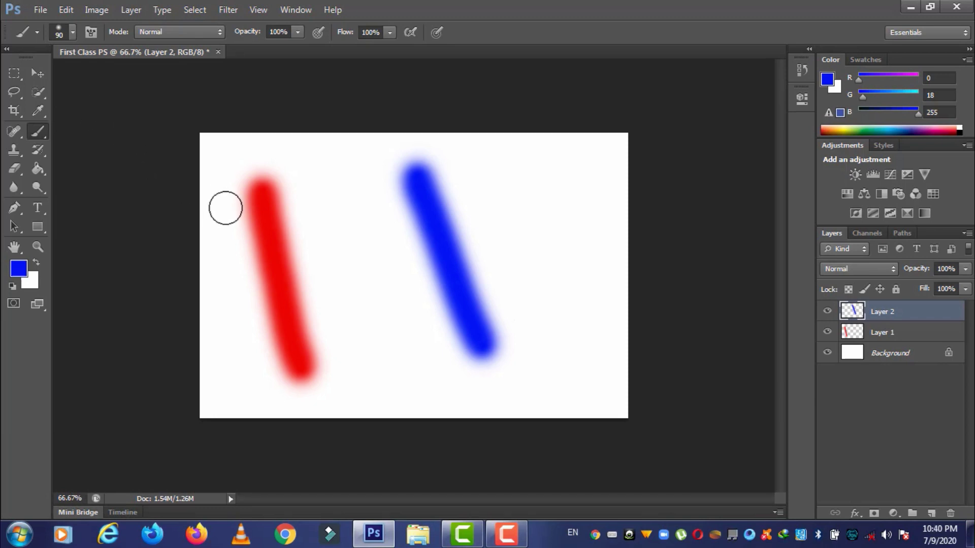
key(v)
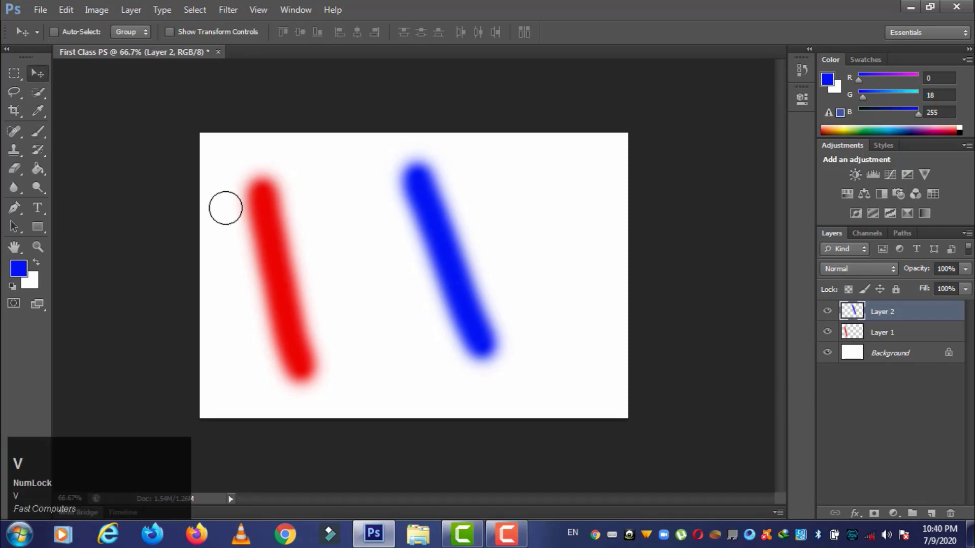
mouse_move(507, 305)
mouse_down()
mouse_move(403, 276)
mouse_move(583, 310)
mouse_move(466, 307)
mouse_move(552, 304)
mouse_move(533, 307)
mouse_up()
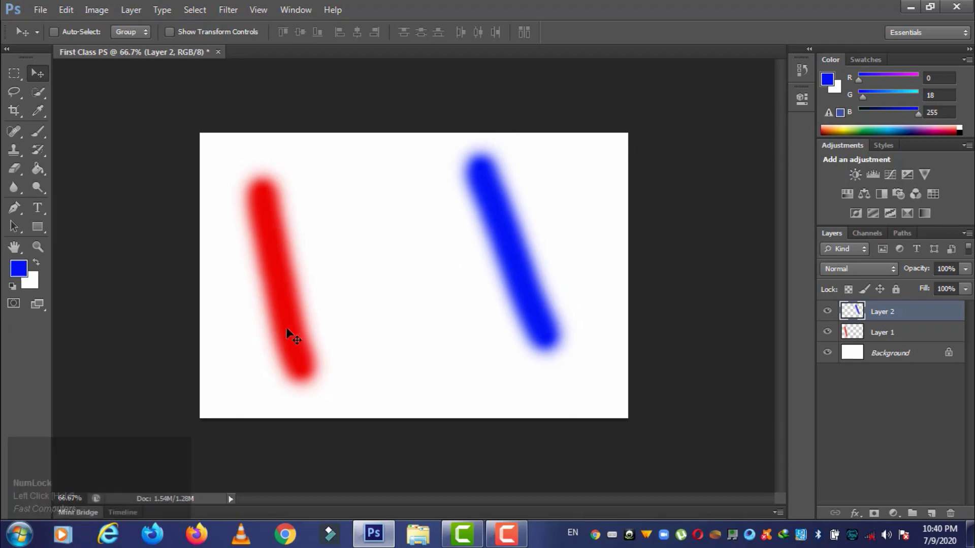
mouse_move(287, 333)
mouse_down()
mouse_move(318, 335)
mouse_move(253, 335)
mouse_move(287, 336)
mouse_up()
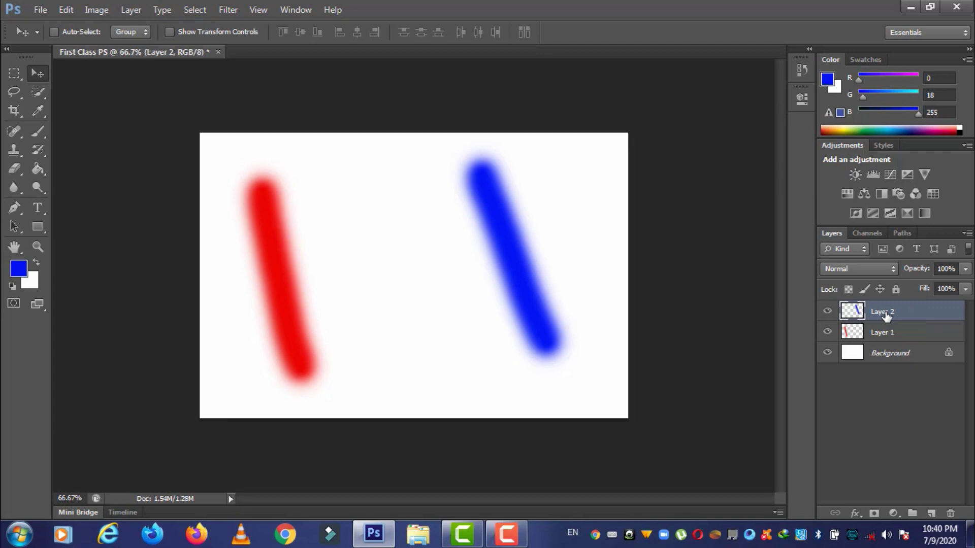
- Make Layer 1 active and move its red stroke right toward the blue one, then partly back left
click(886, 333)
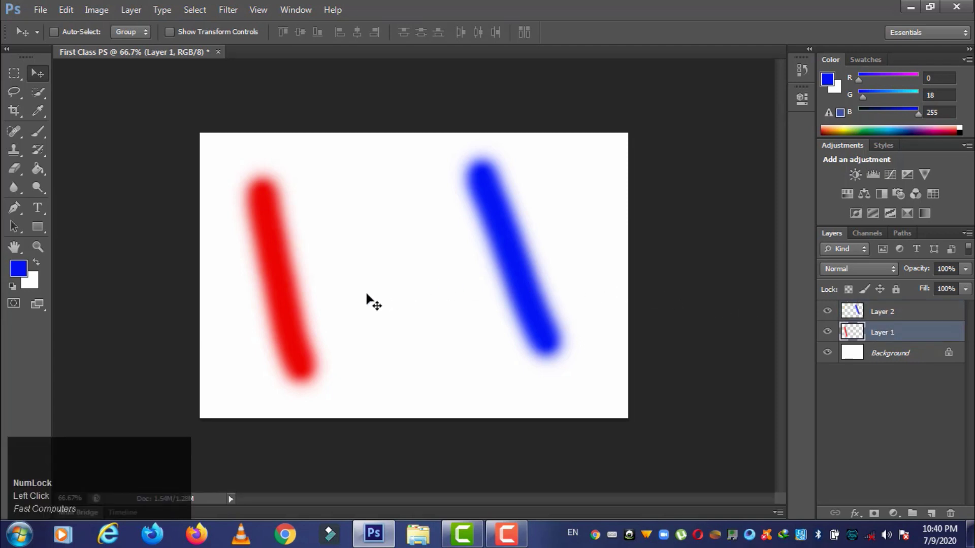
drag(295, 325, 378, 317)
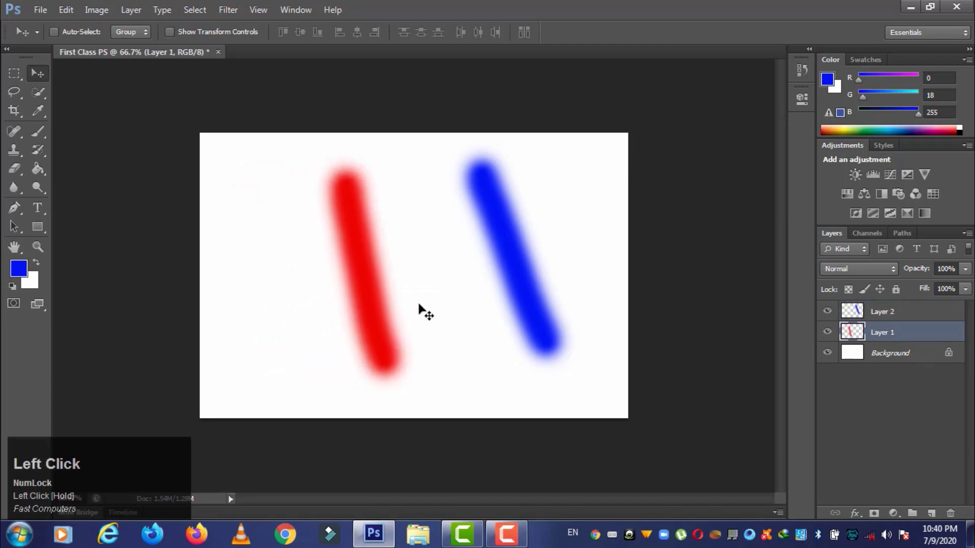
drag(528, 296, 473, 302)
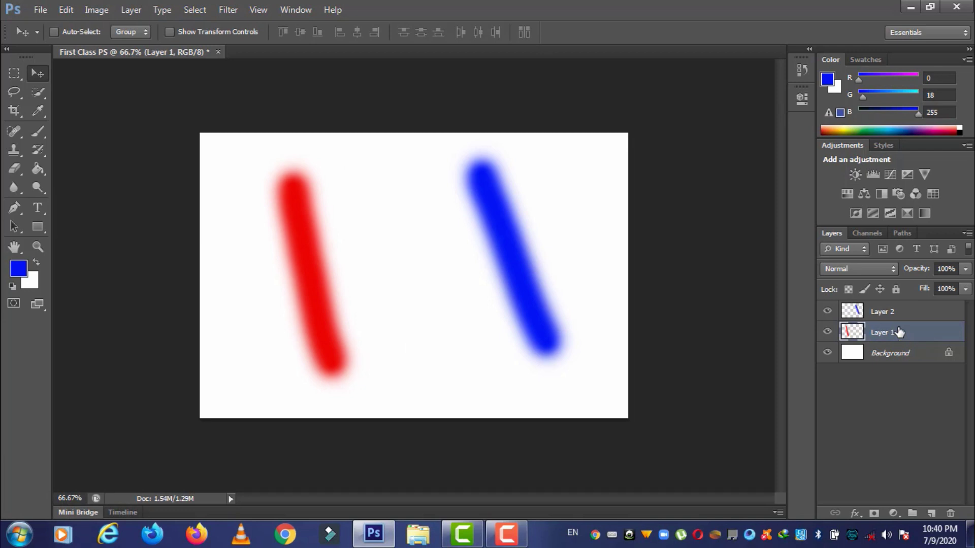
- Add a third new layer and move it above Layer 2 to the top of the layer stack
click(931, 514)
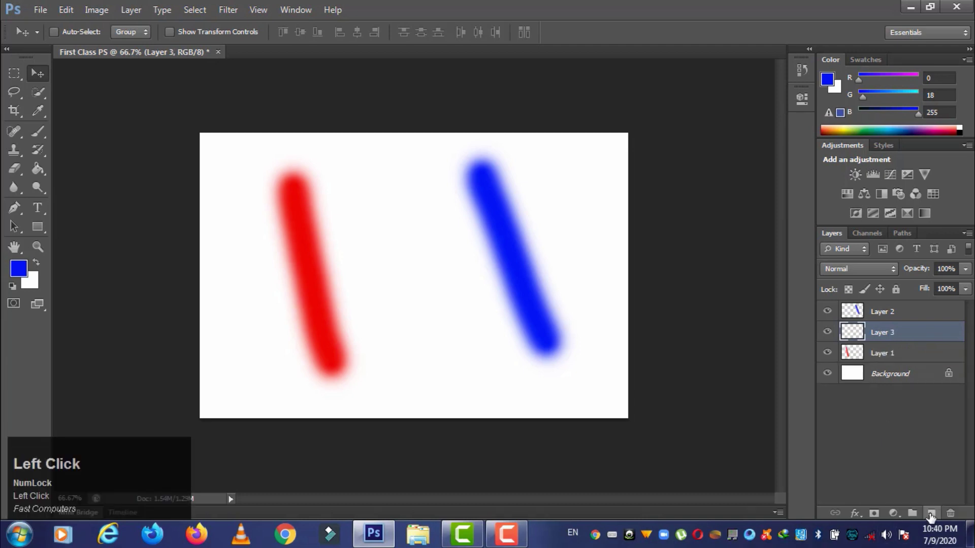
click(894, 333)
drag(894, 332, 893, 303)
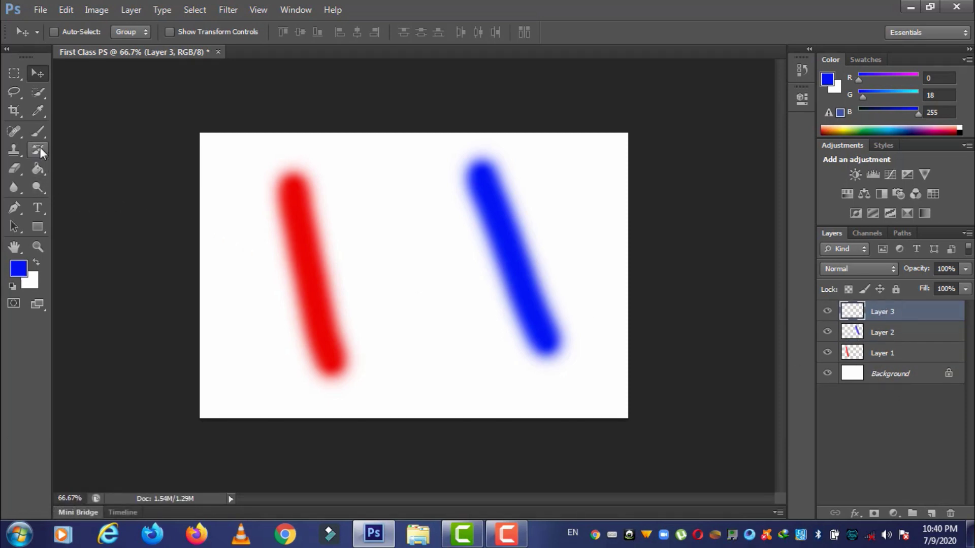
- Set the foreground colour to green (00ff24) and brush a roughly horizontal stroke on Layer 3 across the red and blue strokes
click(38, 132)
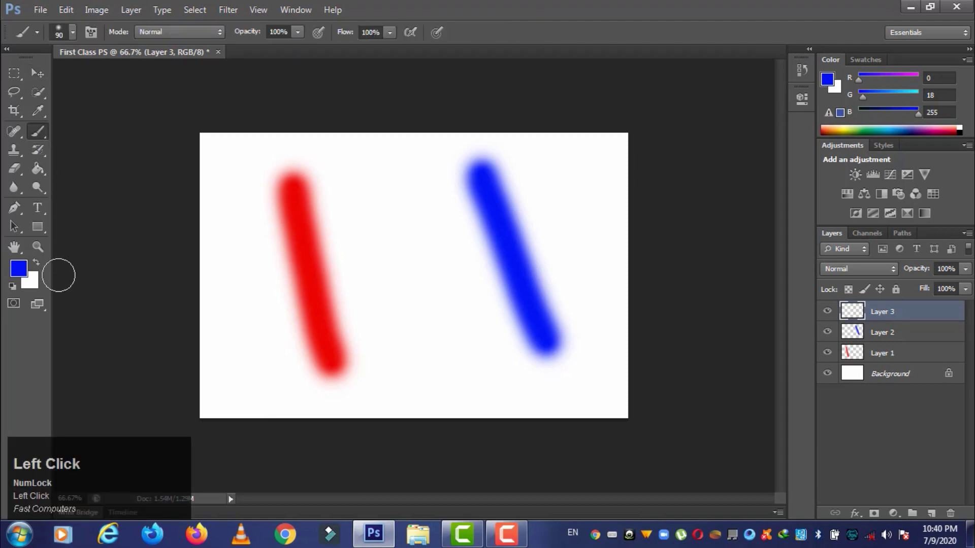
click(19, 268)
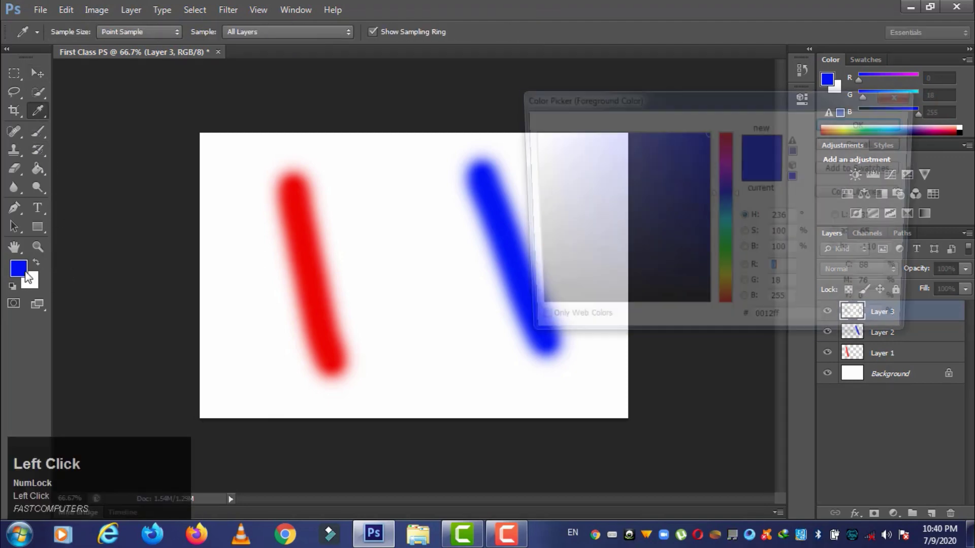
click(725, 254)
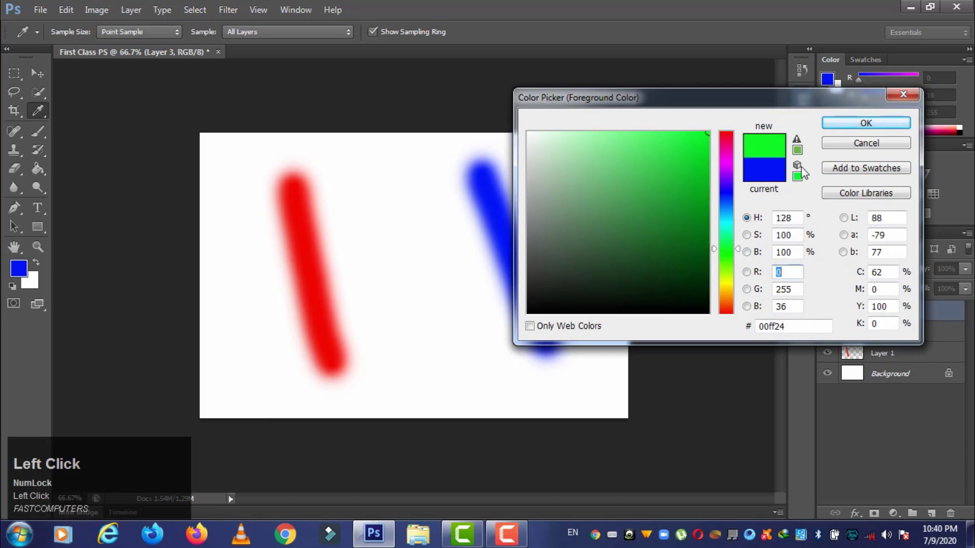
click(883, 124)
mouse_move(221, 296)
mouse_down()
mouse_move(391, 276)
mouse_move(585, 231)
mouse_up()
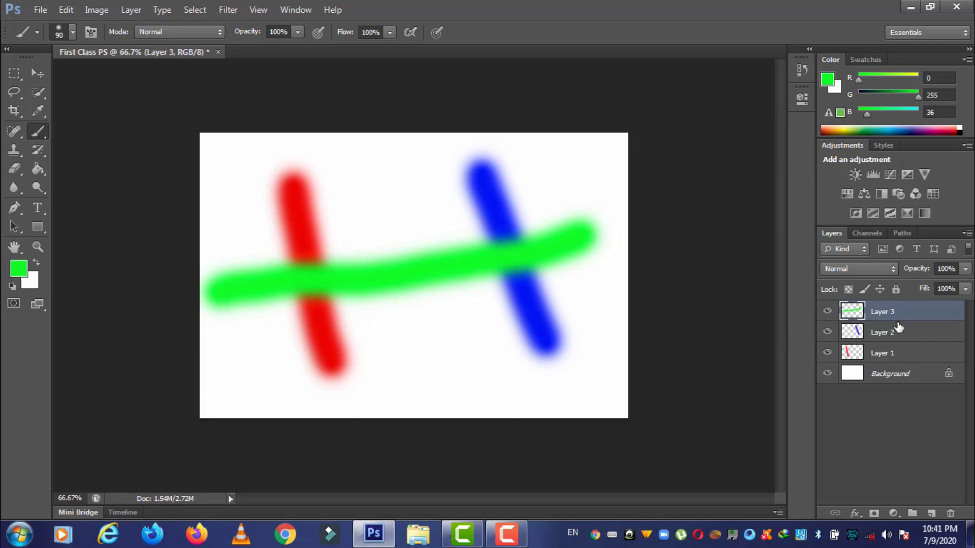
- Restack Layer 3 beneath Layer 1, between Layer 1 and Layer 2, and back at the top of the stack
drag(892, 312, 896, 362)
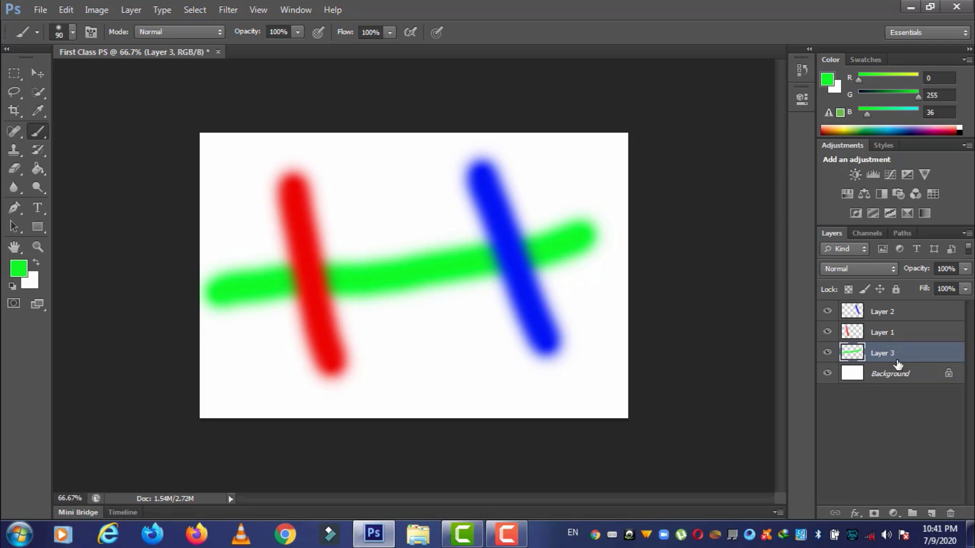
drag(894, 355, 893, 330)
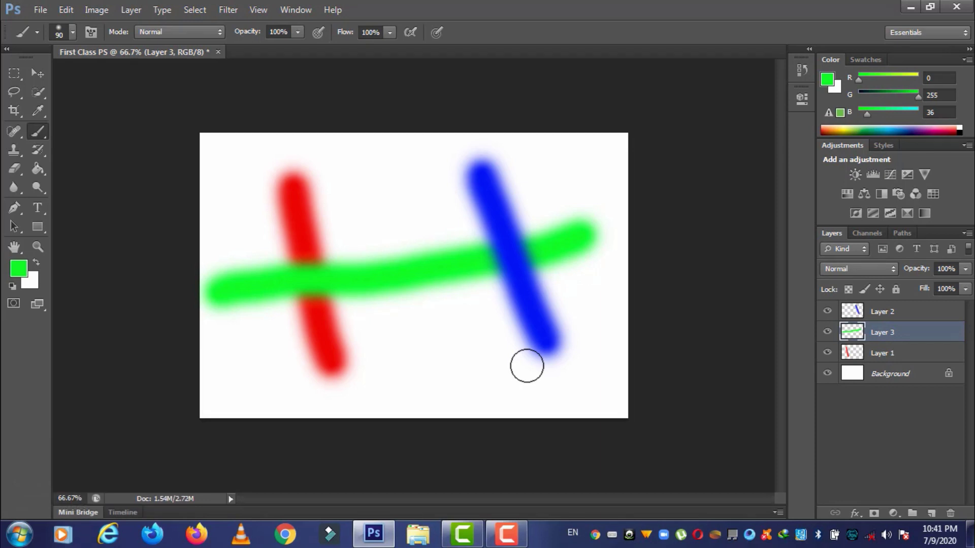
drag(895, 334, 894, 306)
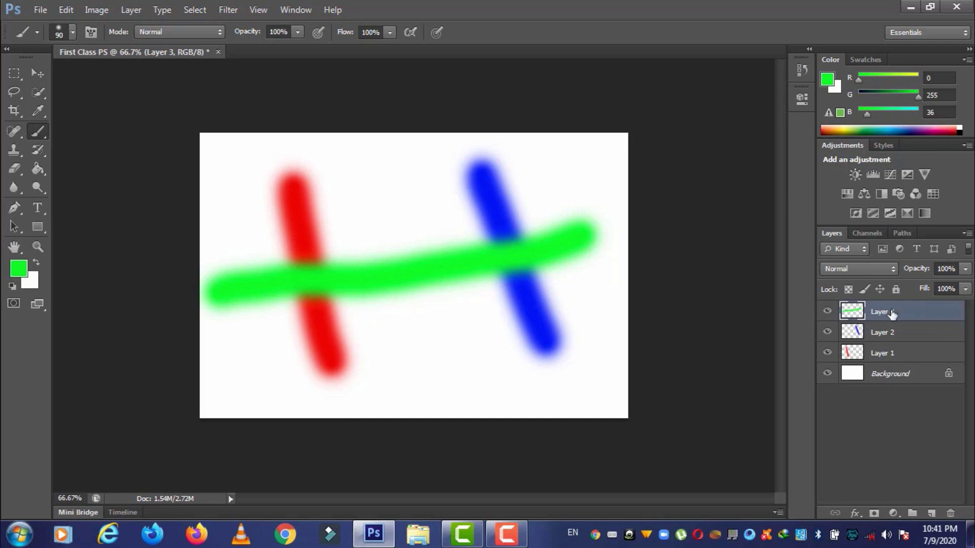
- Delete Layer 3 and clear the strokes from Layer 2 and Layer 1 using a marquee around the canvas, leaving nothing selected
mouse_move(908, 315)
mouse_down()
mouse_move(914, 451)
mouse_move(957, 500)
mouse_move(953, 513)
mouse_up()
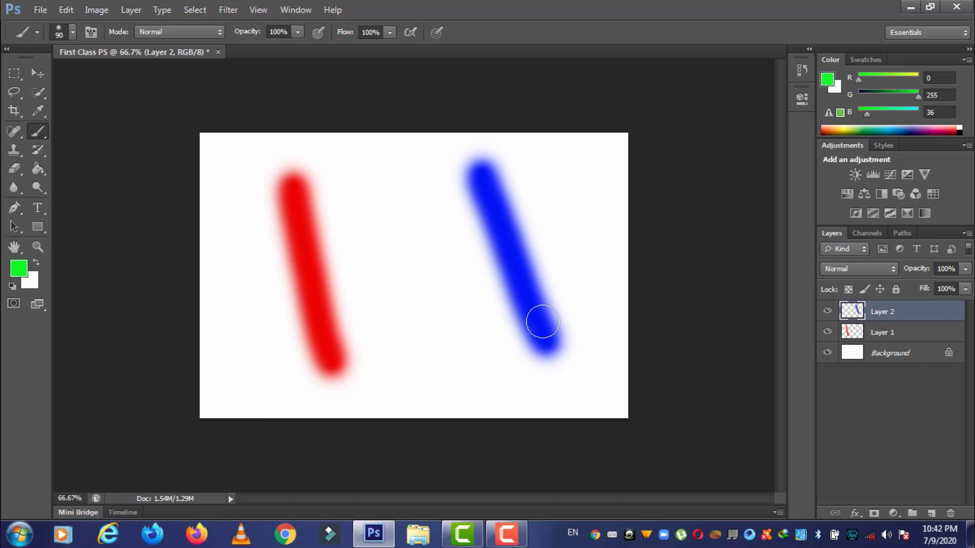
click(14, 74)
drag(184, 113, 626, 431)
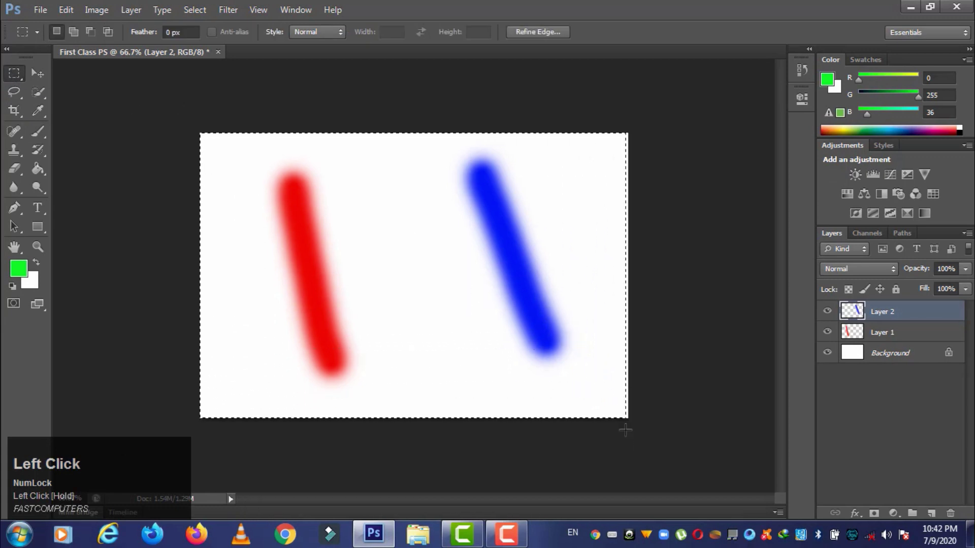
key(Delete)
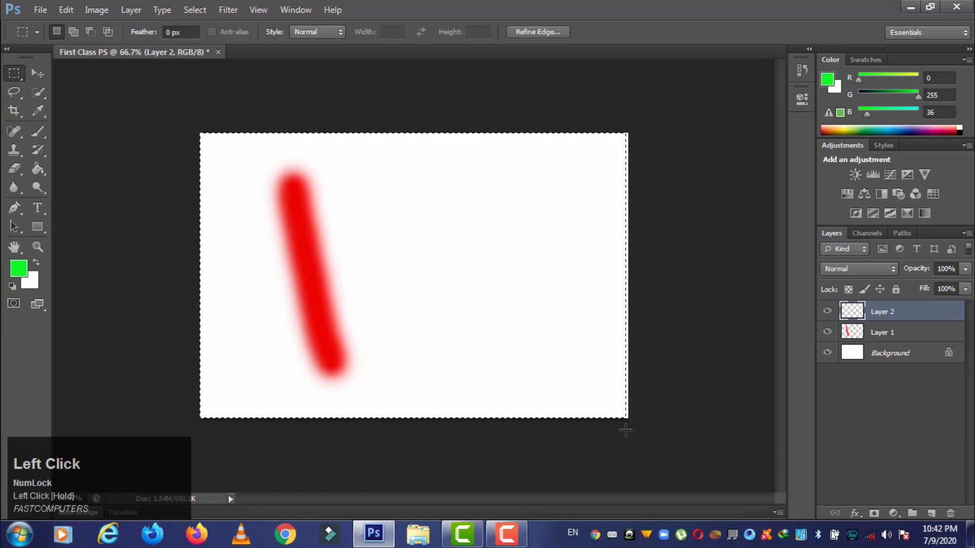
click(910, 332)
key(Delete)
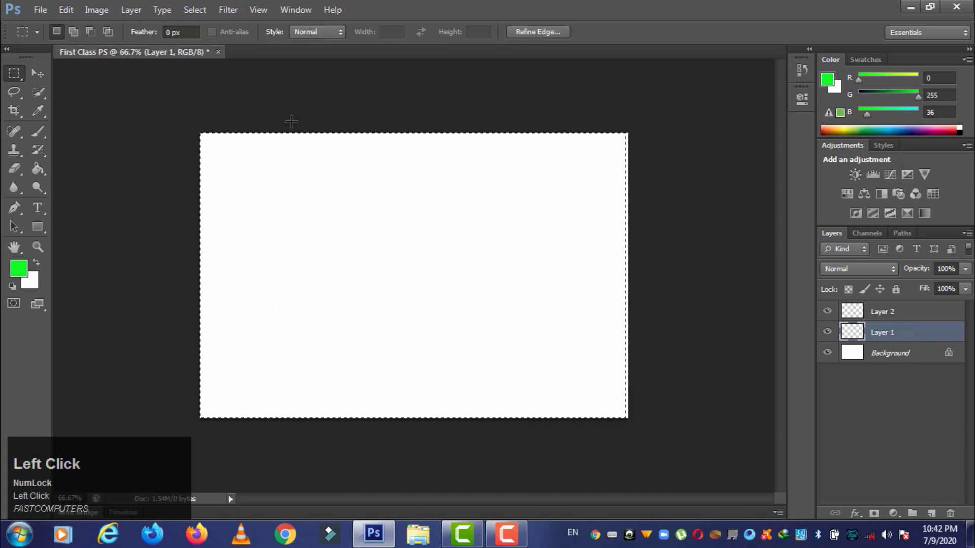
click(703, 252)
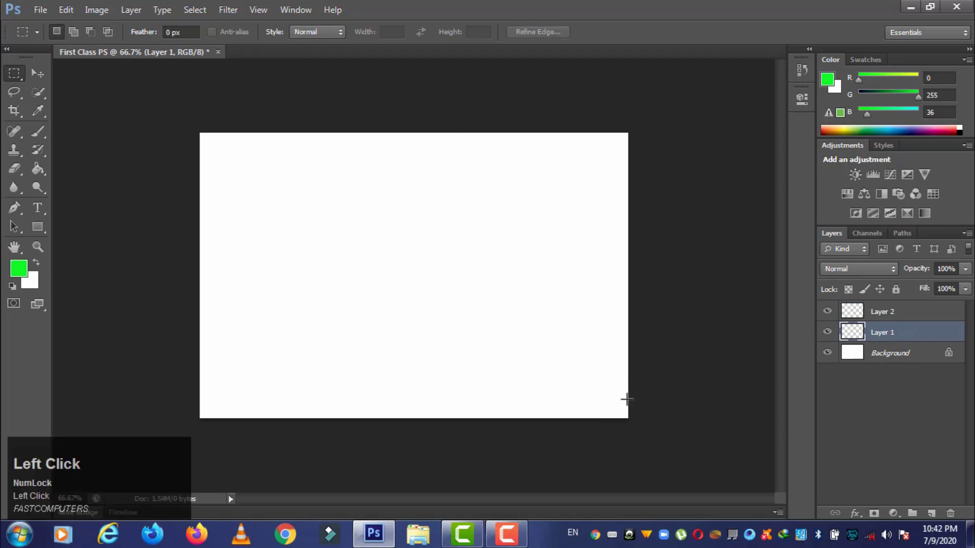
- Draw replacement rectangular selections alternately on the canvas's left and right halves, ending with a tall one on the right
click(13, 75)
drag(216, 180, 335, 316)
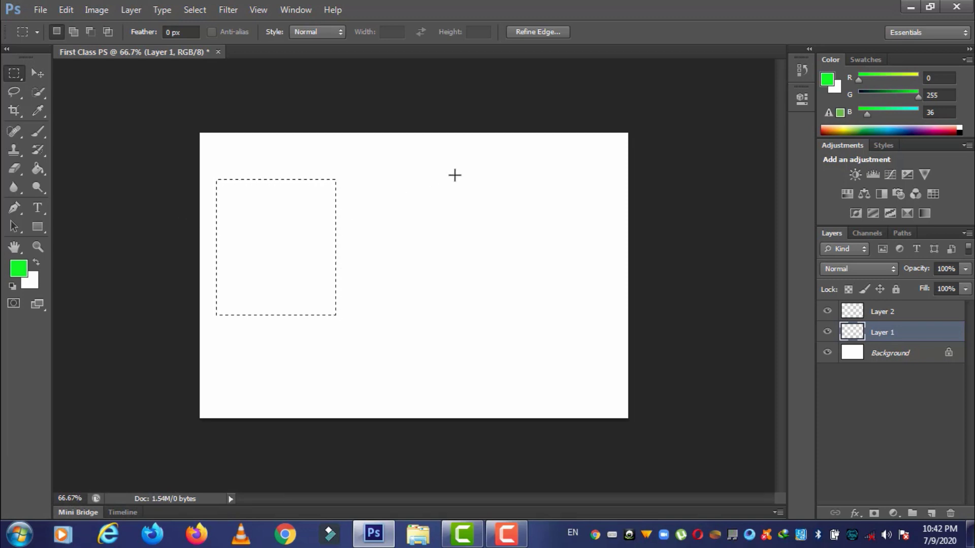
drag(479, 159, 565, 279)
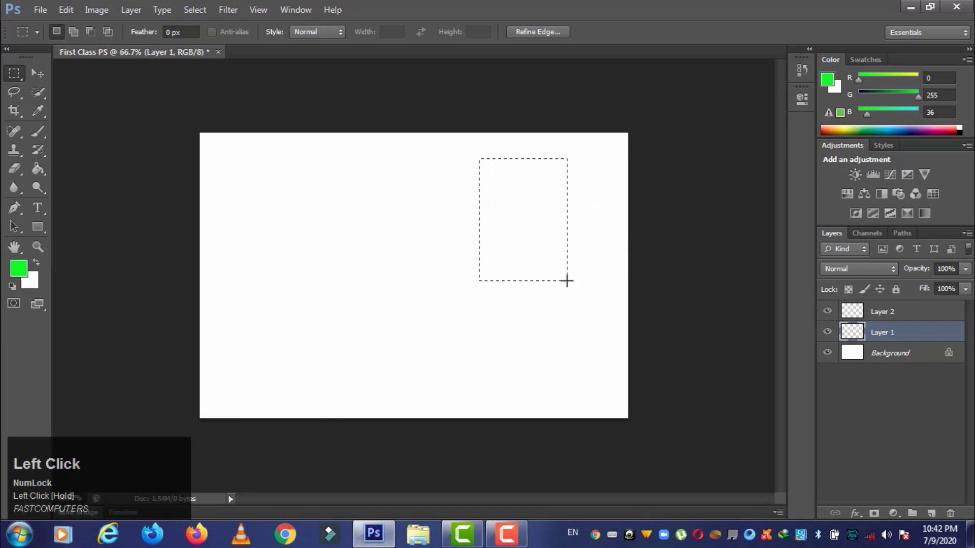
drag(248, 178, 420, 353)
drag(466, 165, 555, 296)
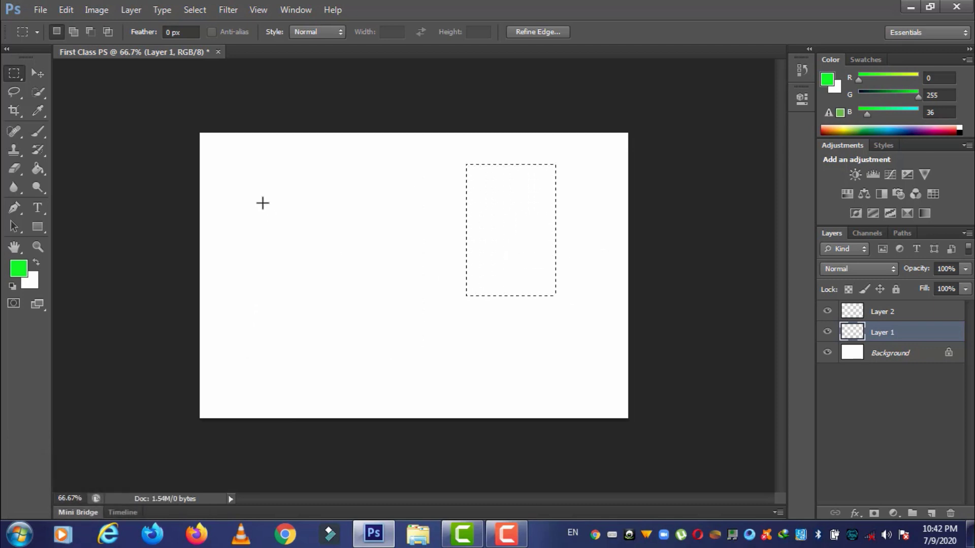
drag(245, 181, 347, 316)
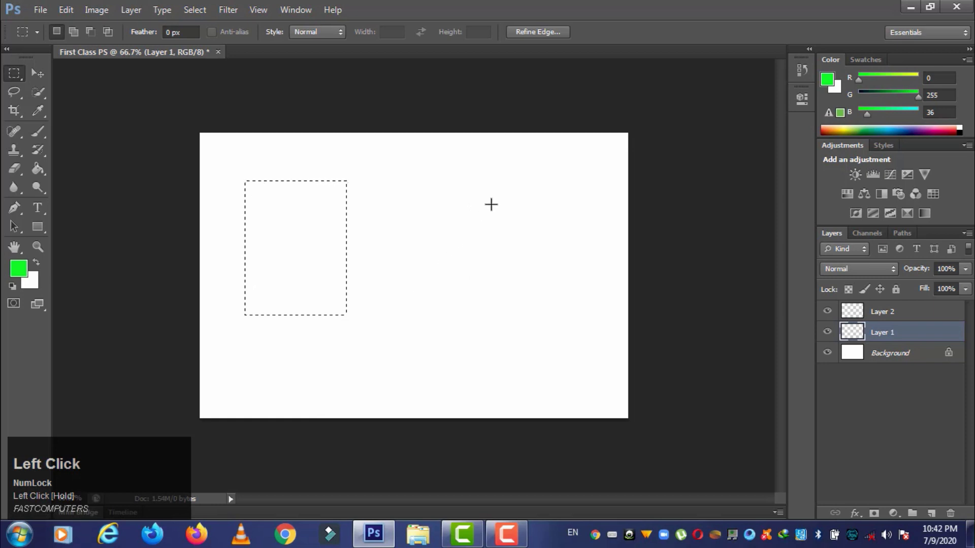
drag(466, 163, 587, 323)
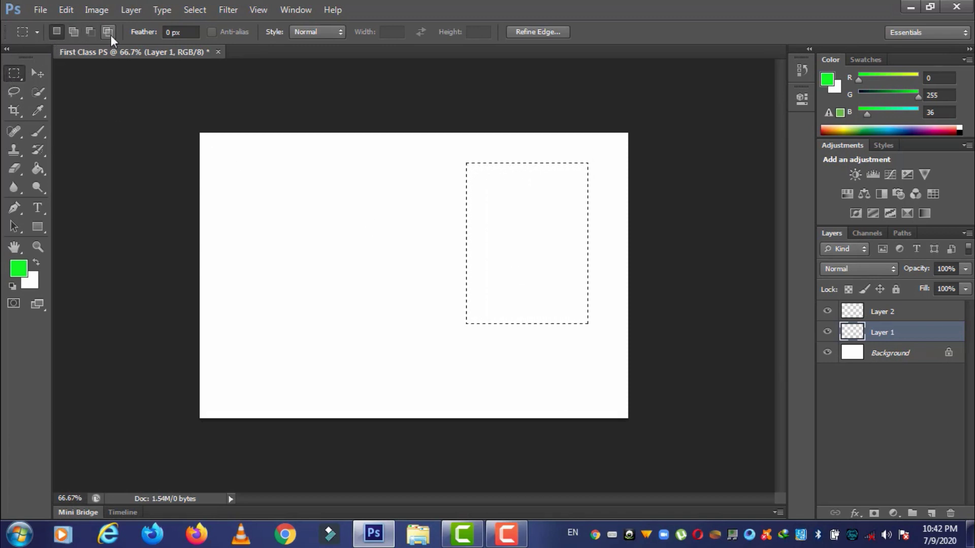
- Add to the selection a left rectangle, a wide bar below, a bridge about 3 by 0.8 cm between the rectangles, and a vertical connector
click(74, 34)
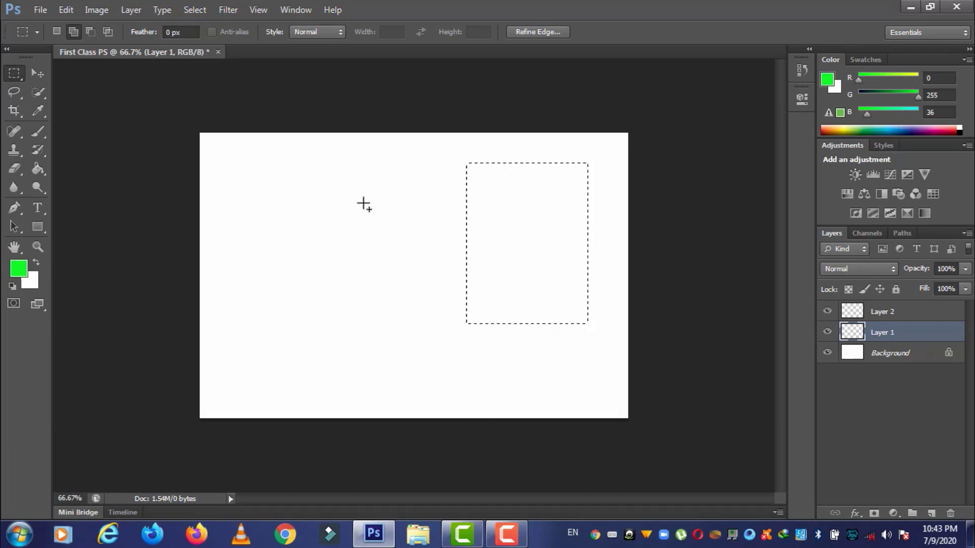
drag(240, 169, 371, 329)
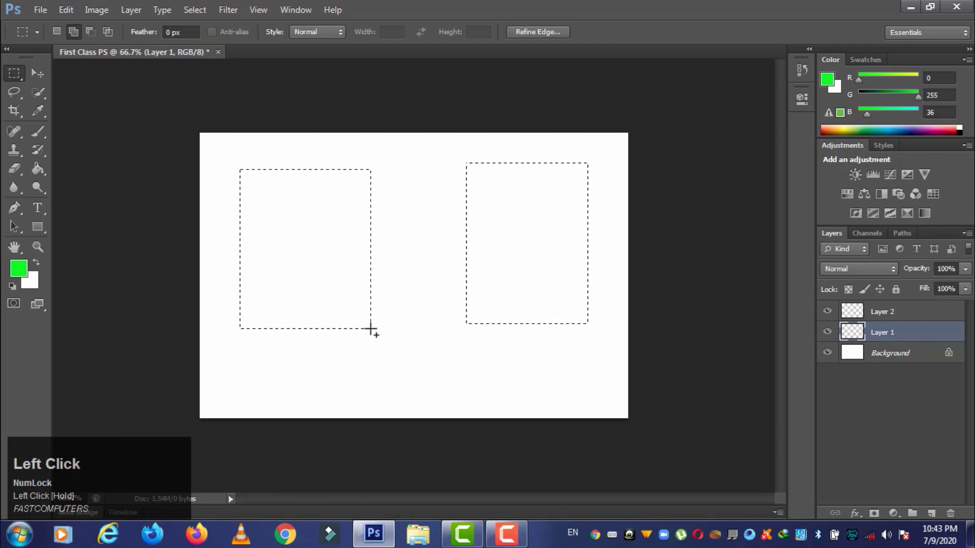
drag(332, 342, 553, 389)
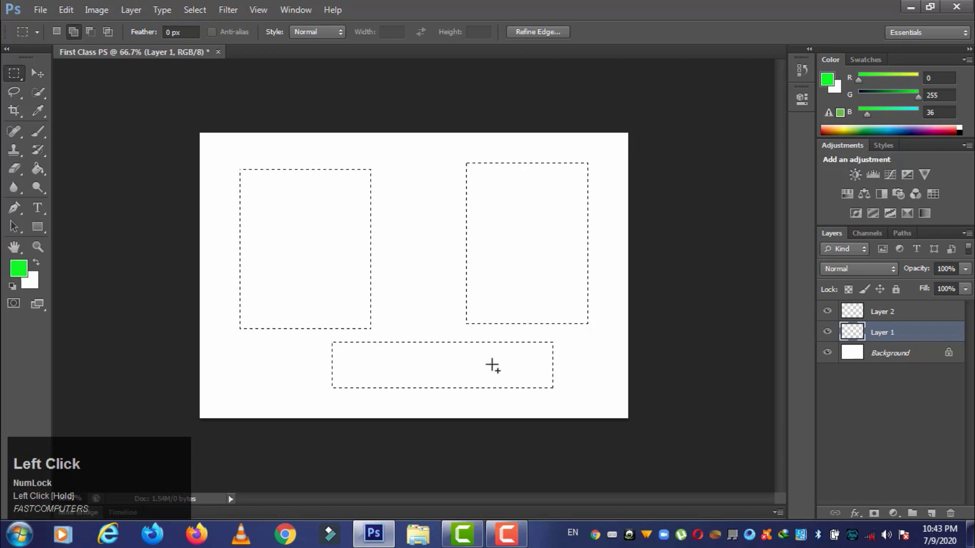
drag(333, 218, 498, 264)
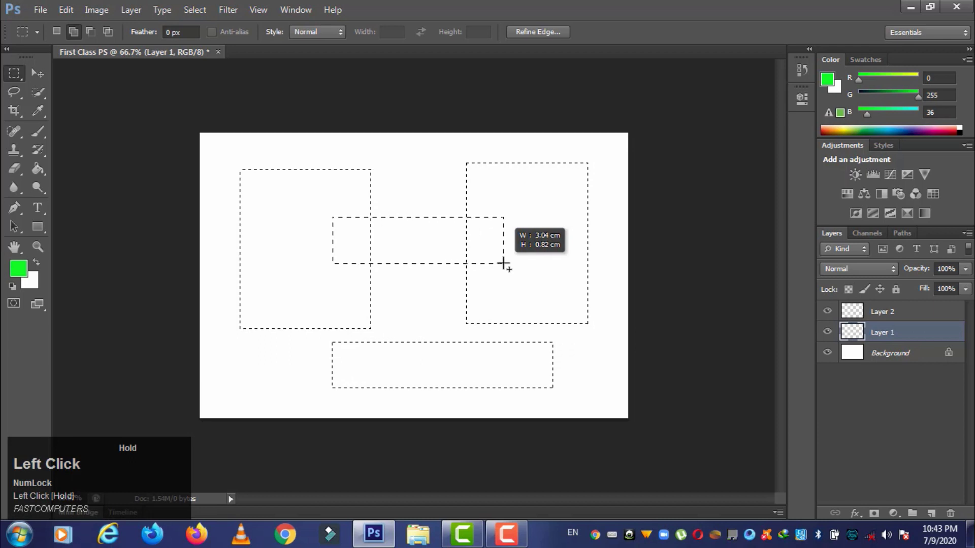
drag(504, 264, 504, 265)
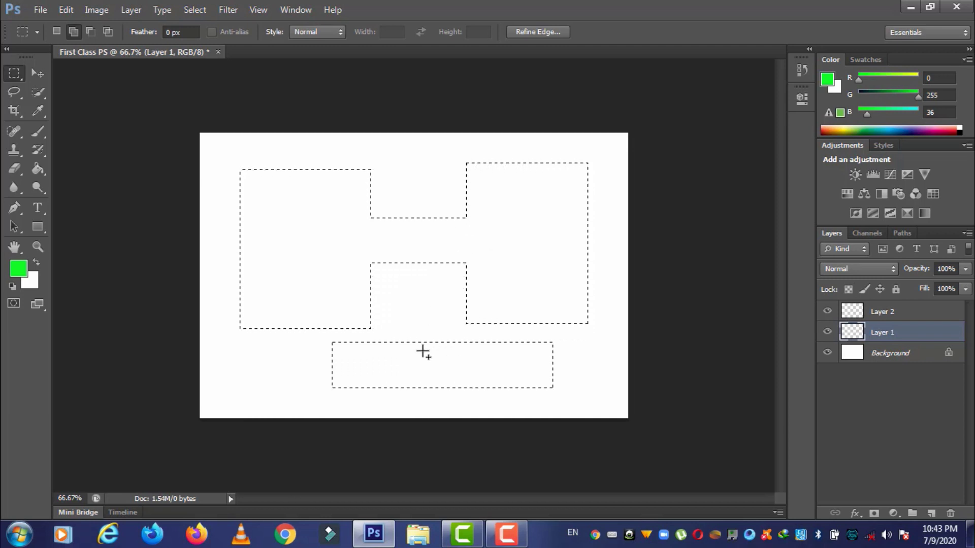
drag(397, 358, 444, 287)
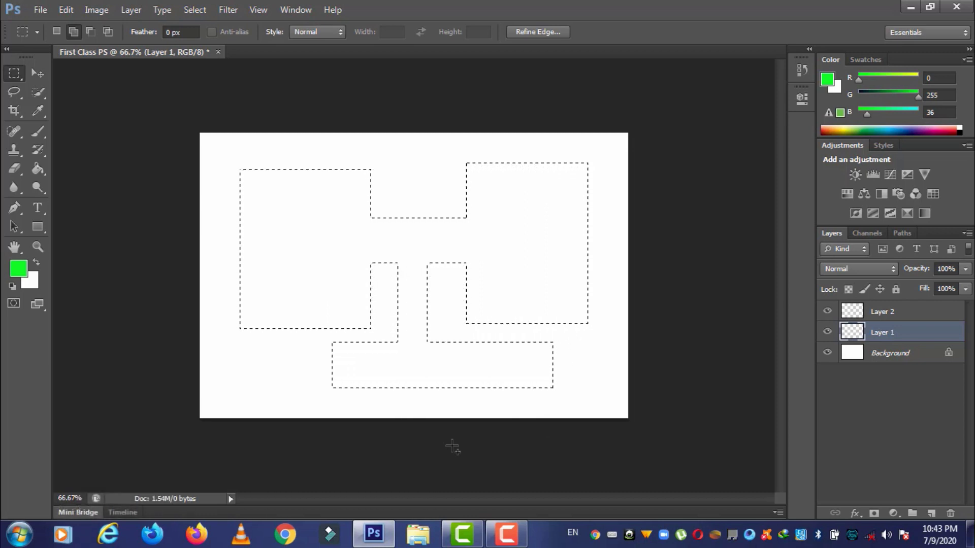
- Fill the combined selection on Layer 1 with the green foreground colour and undo the fill
key(alt+BackSpace)
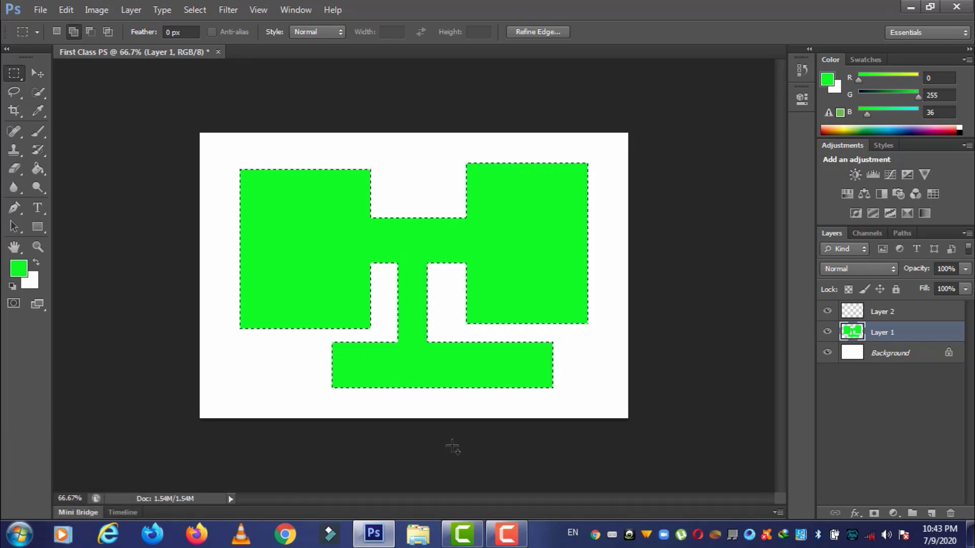
key(ctrl+z)
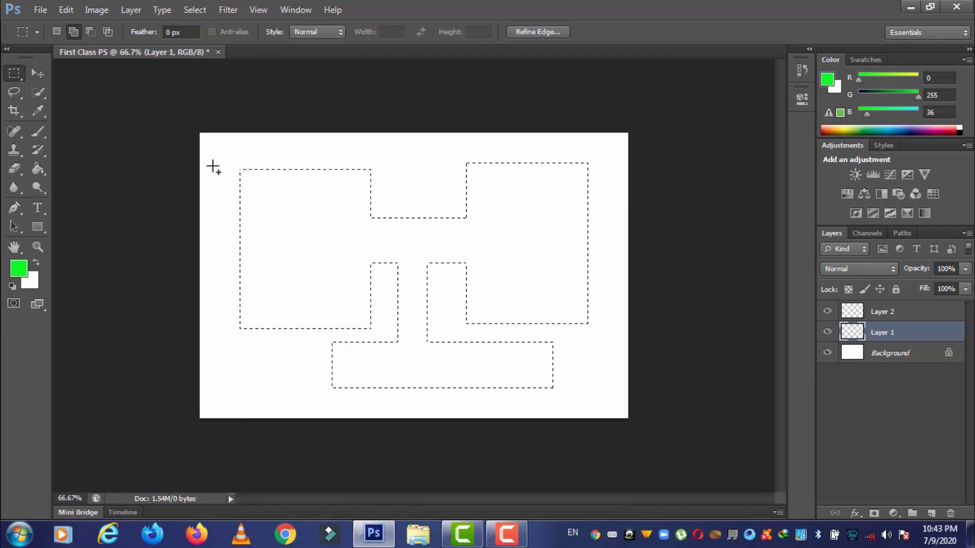
- Subtract the outer sides of both rectangles, a notch in the left one and a tall slot inside the right one from the selection
click(87, 30)
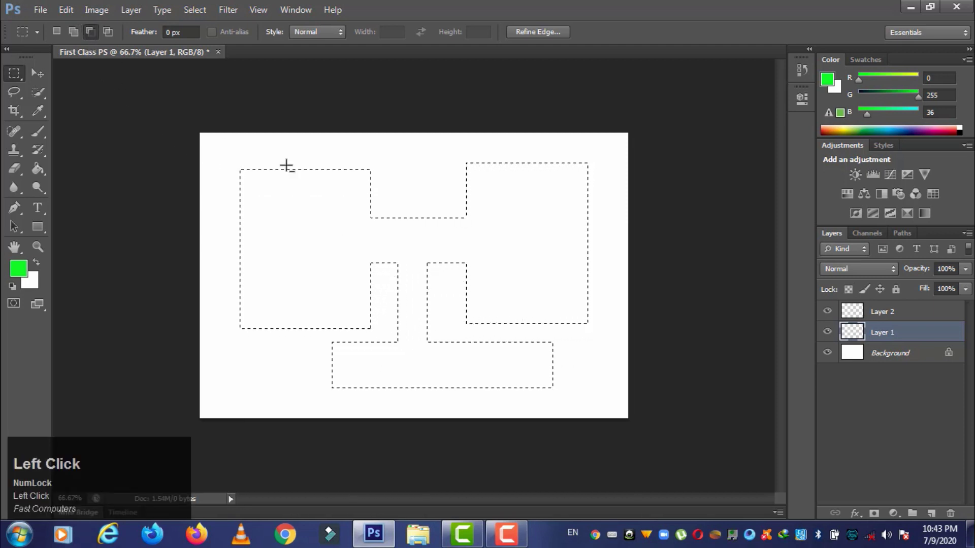
drag(546, 150, 609, 333)
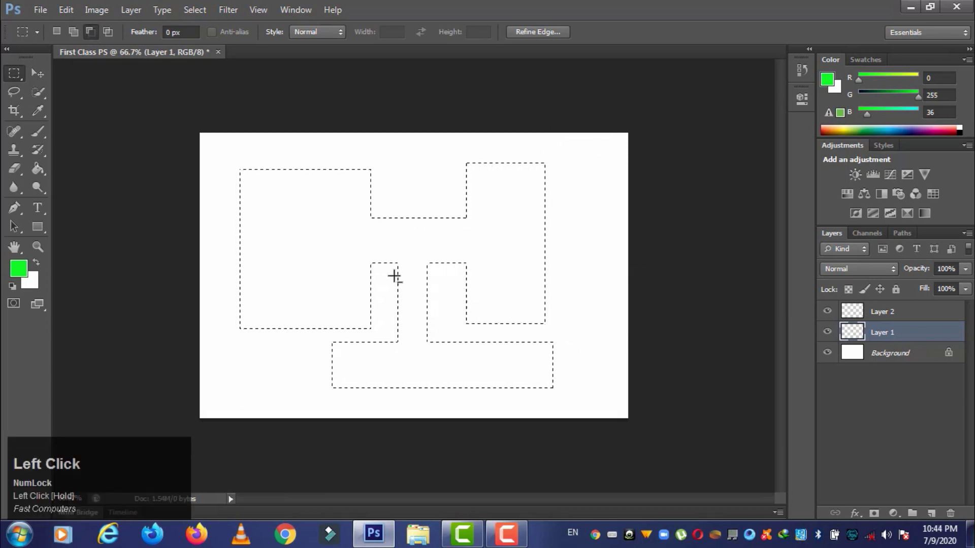
drag(316, 347, 224, 148)
drag(265, 220, 360, 265)
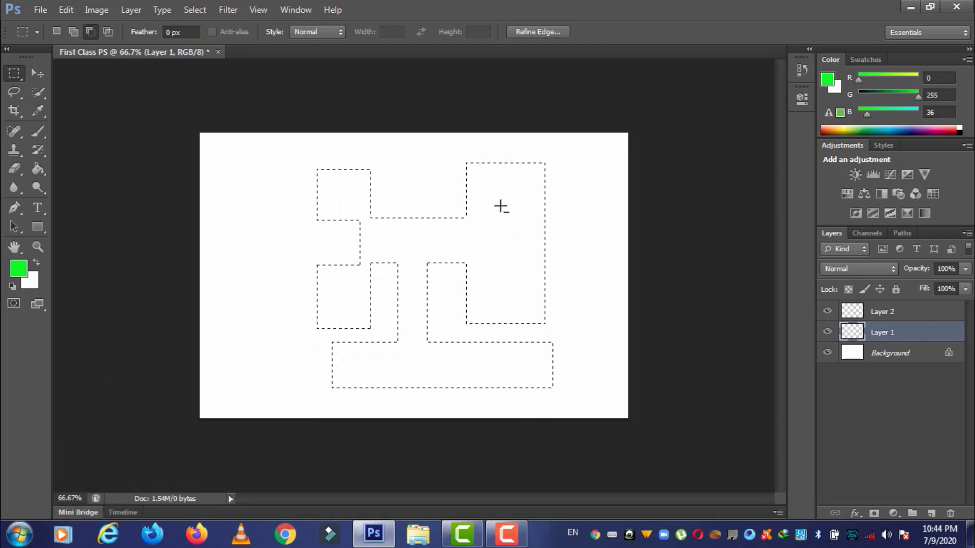
drag(489, 198, 499, 230)
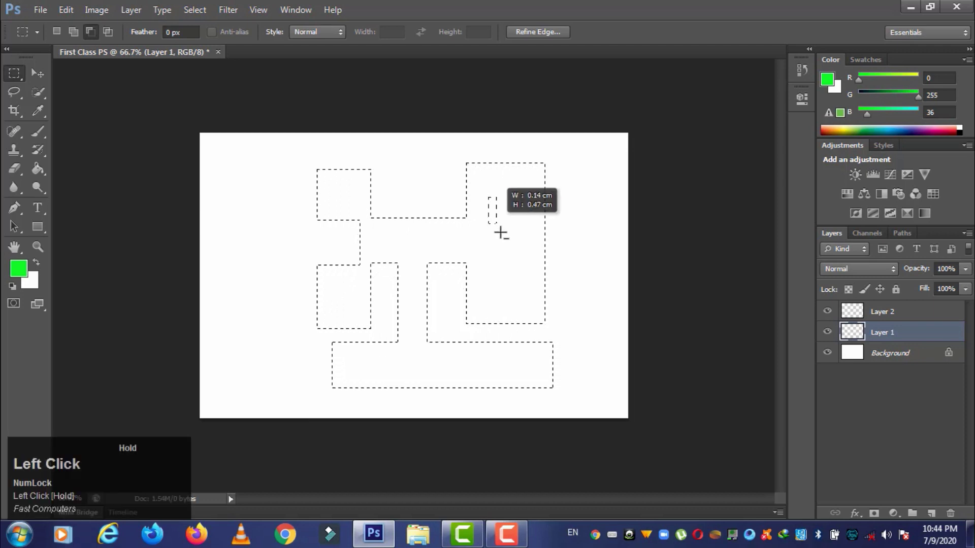
drag(521, 285, 521, 287)
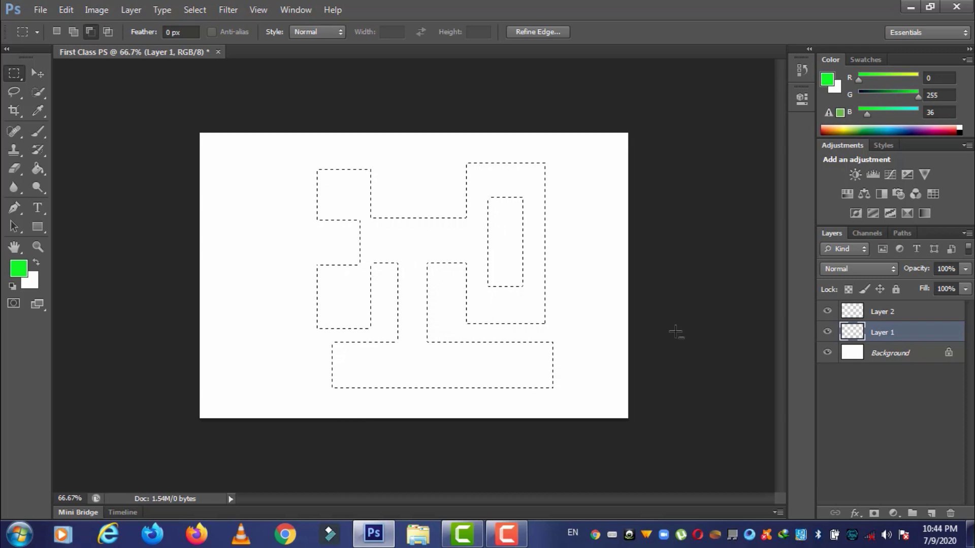
- Fill the selection with green, subtract a strip at the right rectangle's outer edge, and undo both the subtraction and the fill
key(alt+BackSpace)
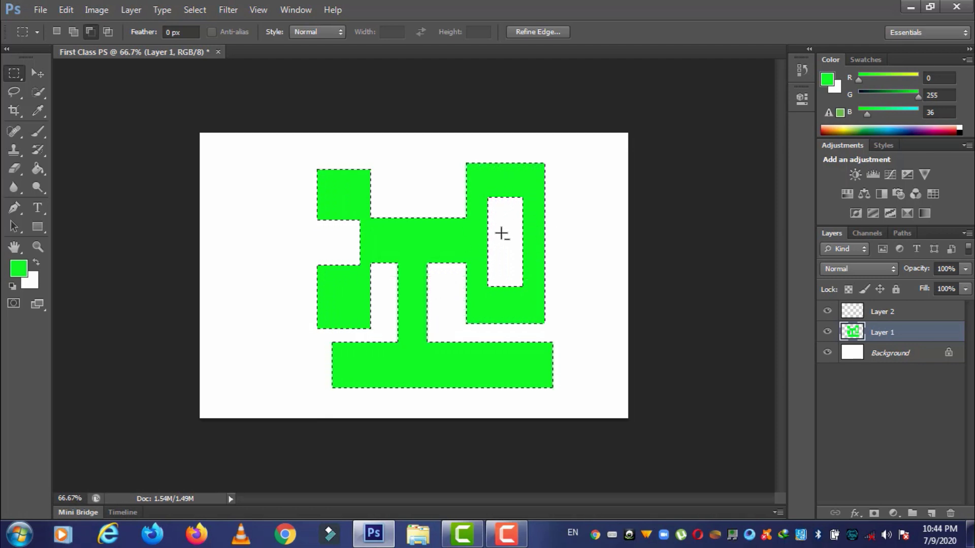
drag(503, 227, 565, 257)
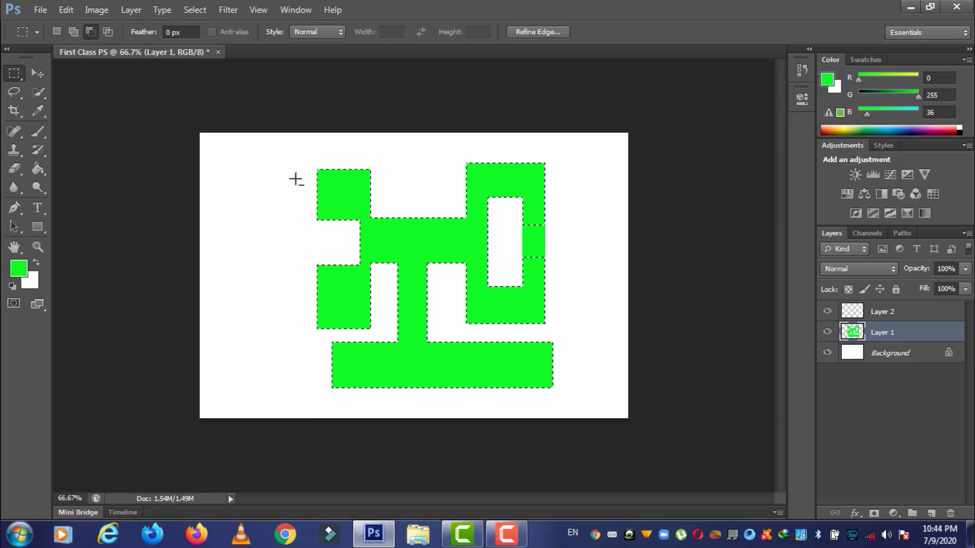
key(ctrl+z)
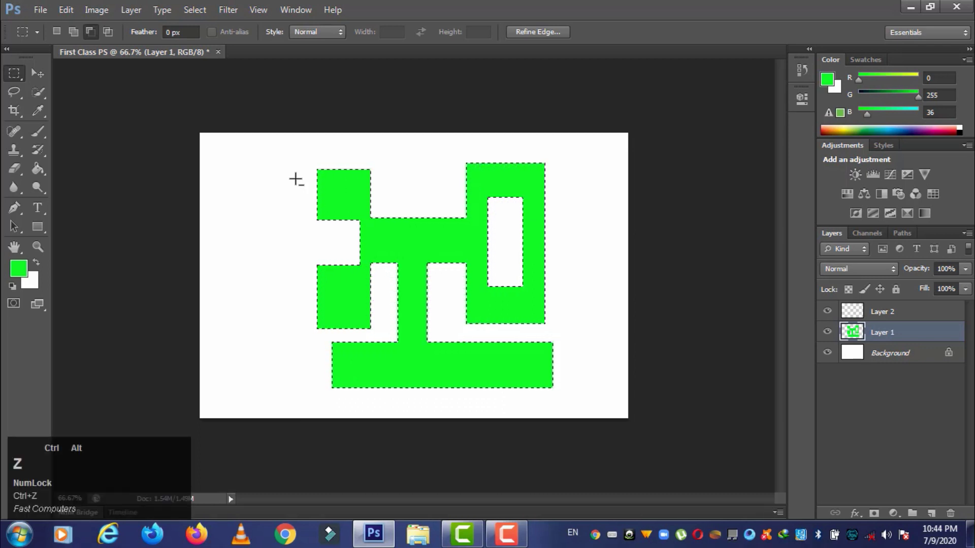
key(ctrl+alt+z)
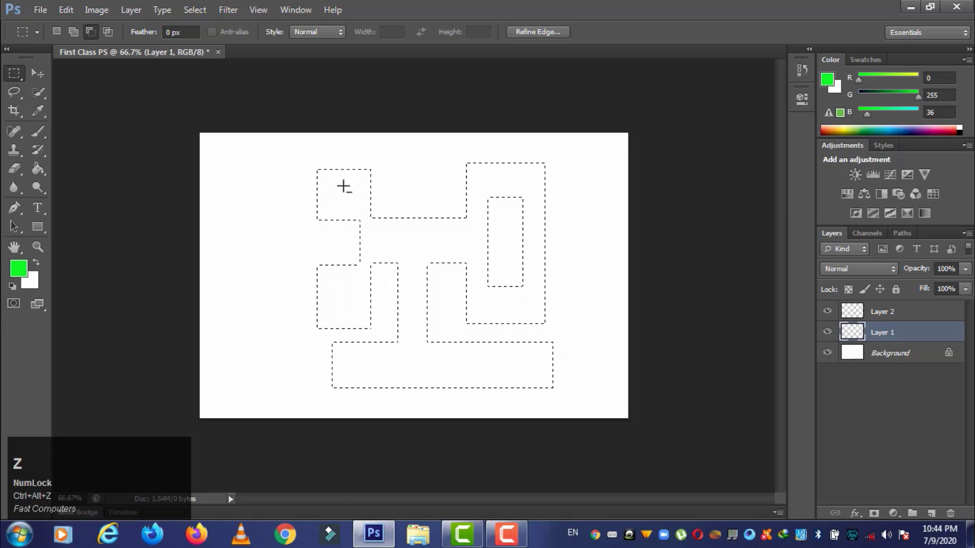
- Intersect the combined selection with overlapping rectangles until only a small rectangle inside the wide lower bar stays selected
click(107, 32)
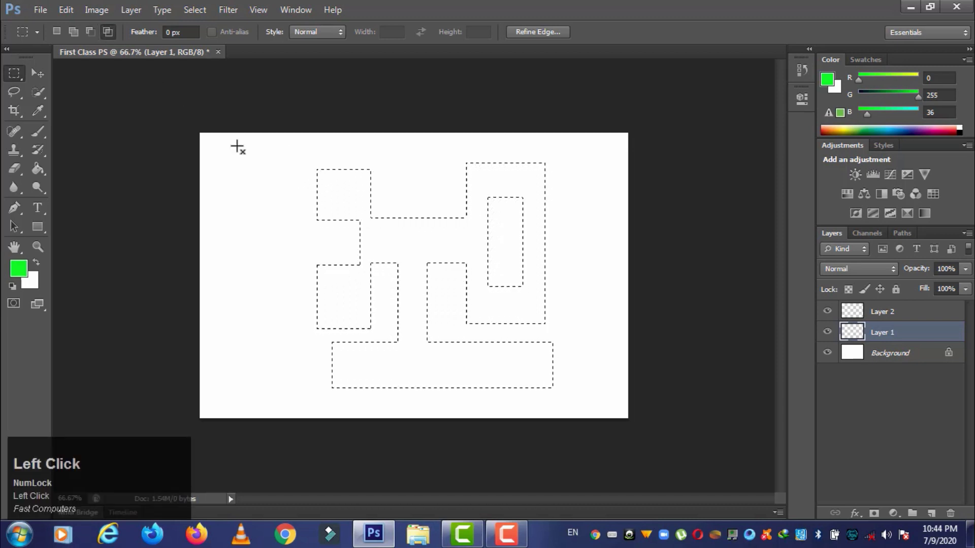
drag(263, 150, 571, 404)
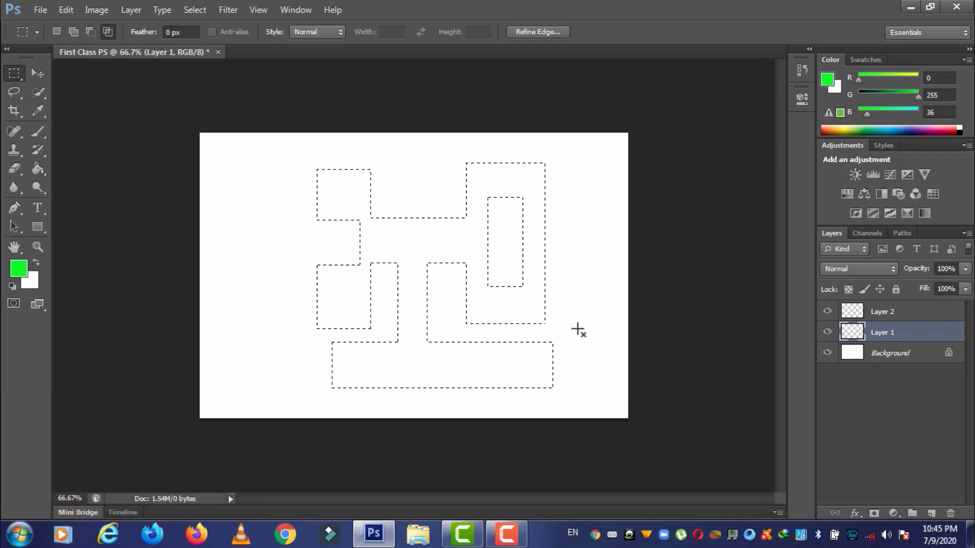
drag(584, 330, 449, 406)
drag(419, 297, 500, 368)
click(34, 77)
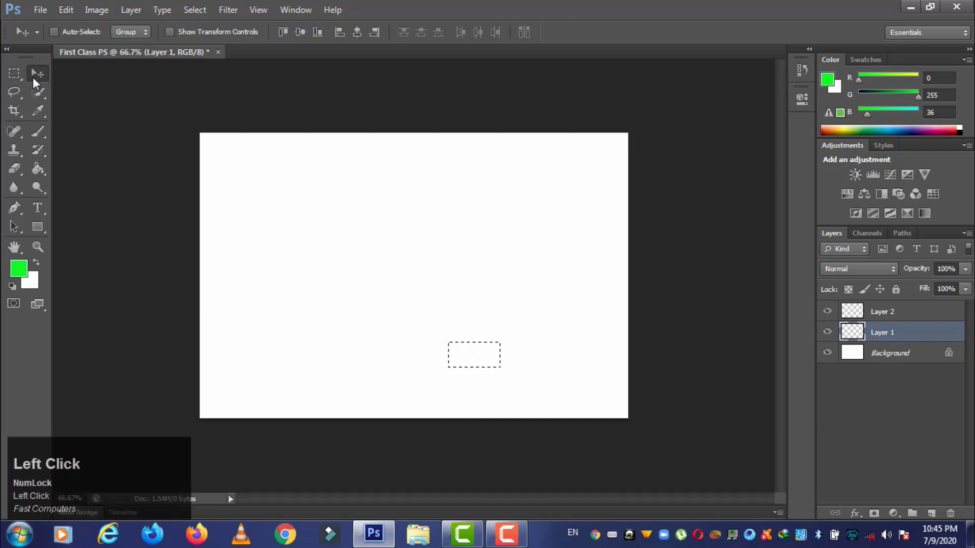
- Try to intersect the small selection with a separate rectangle about 1.36 by 1.51 cm at the canvas's upper edge
click(14, 75)
drag(278, 135, 356, 219)
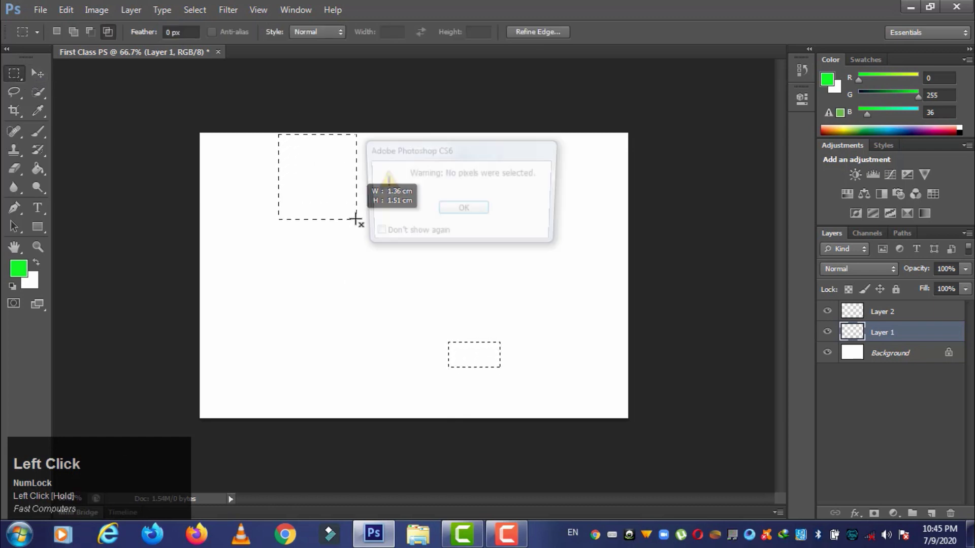
click(468, 216)
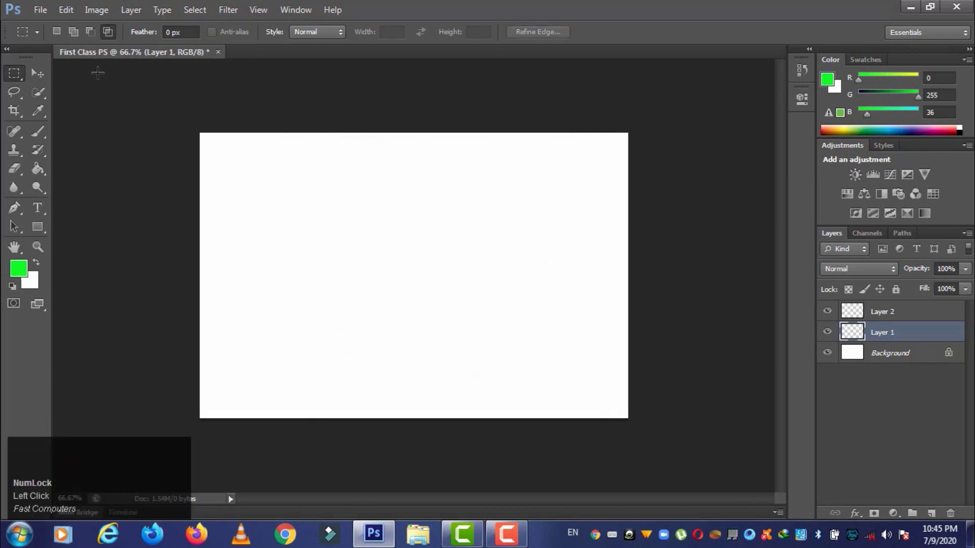
- Select a rectangle in the canvas's upper left area and try to intersect it with a separate one about 1.7 by 2 cm
drag(255, 164, 381, 277)
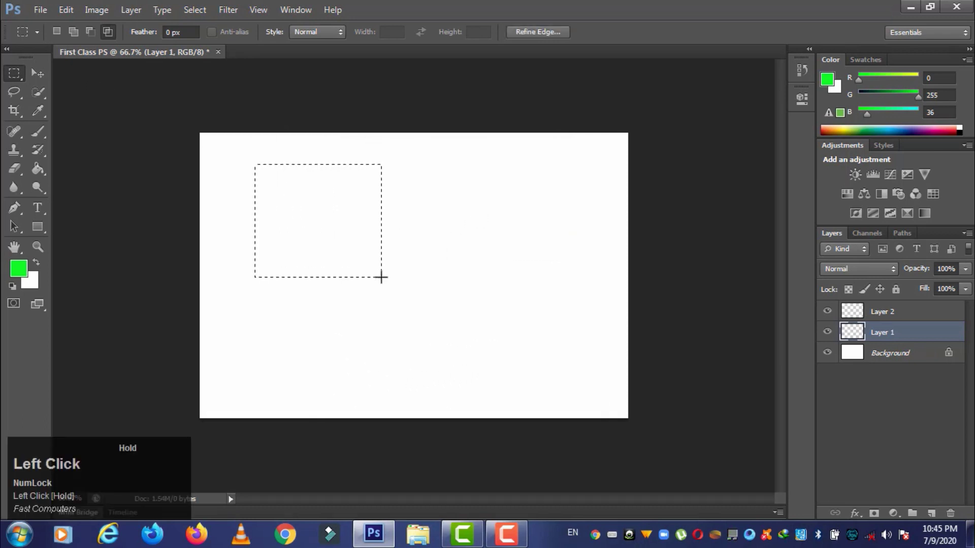
drag(458, 191, 554, 300)
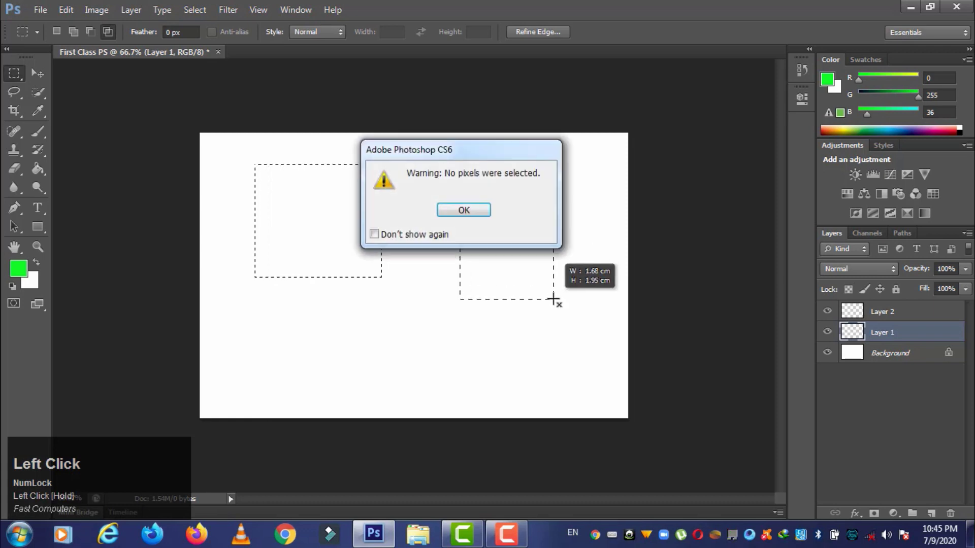
click(462, 211)
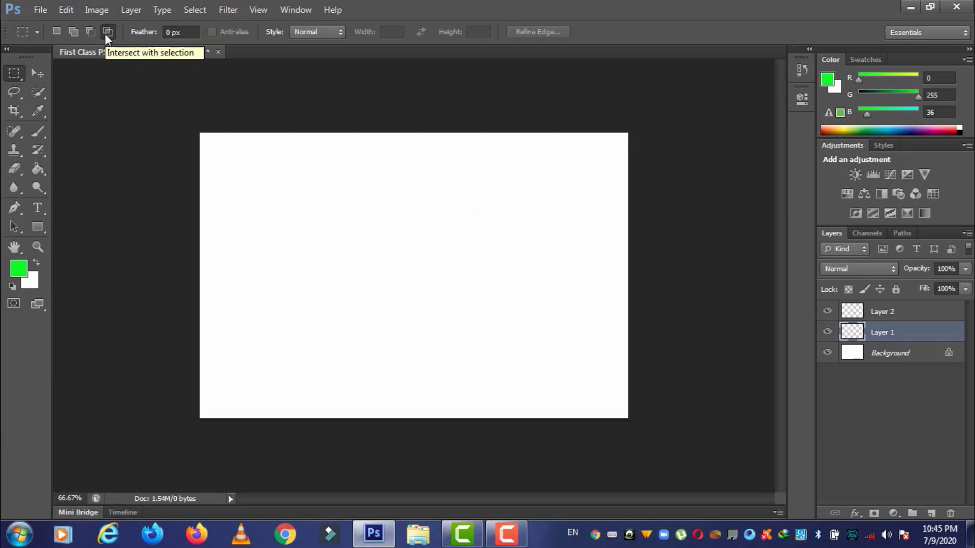
- Build an additive selection from a left and a right rectangle, a bridge about 3.6 by 0.9 cm, and a vertical bar crossing it
click(78, 33)
drag(217, 175, 331, 280)
drag(496, 177, 502, 190)
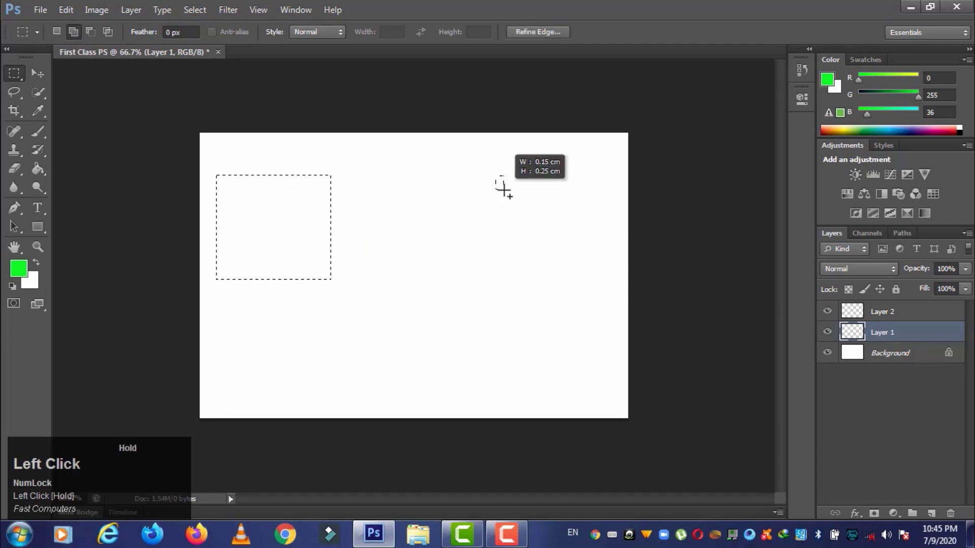
drag(576, 279, 587, 289)
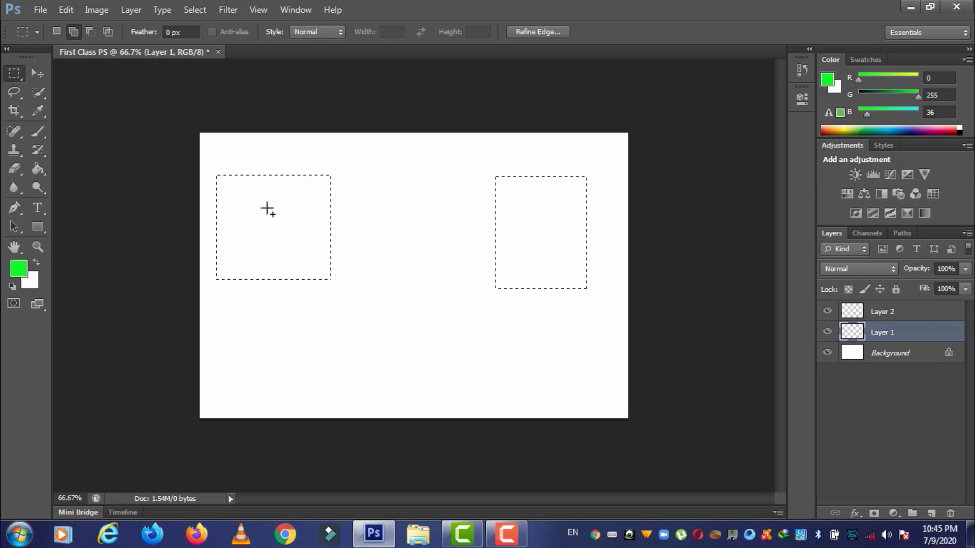
drag(311, 208, 513, 258)
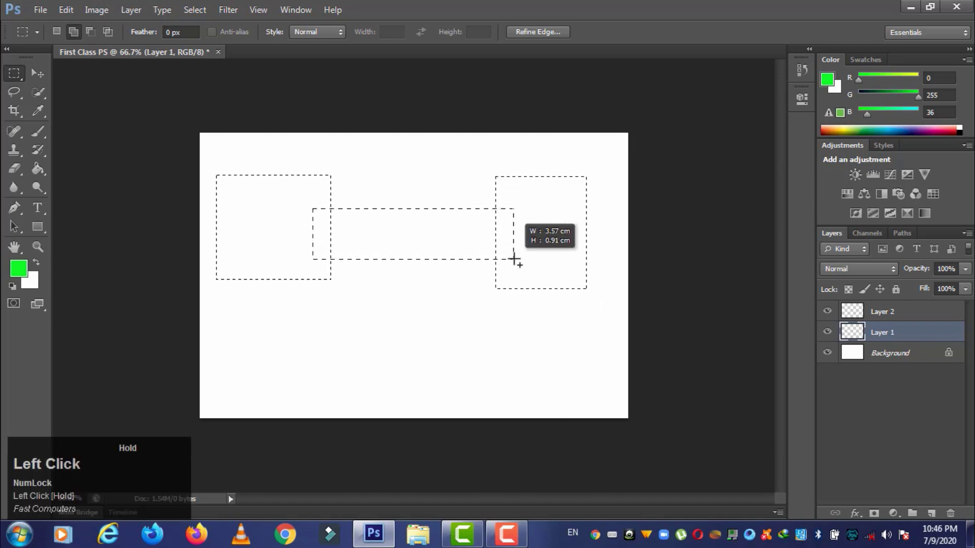
drag(376, 177, 437, 323)
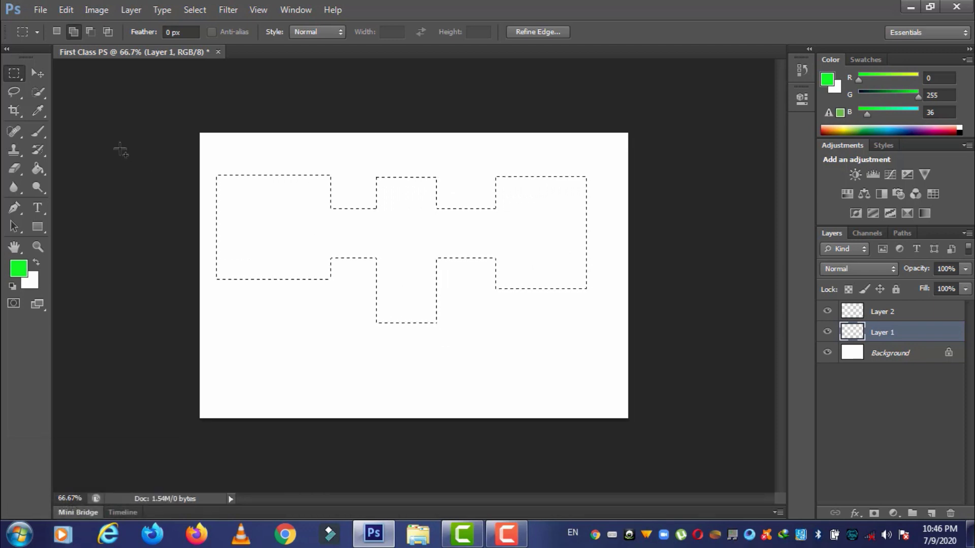
- Replace the selection repeatedly with single new rectangles, ending with a tall one left of the canvas centre
click(58, 34)
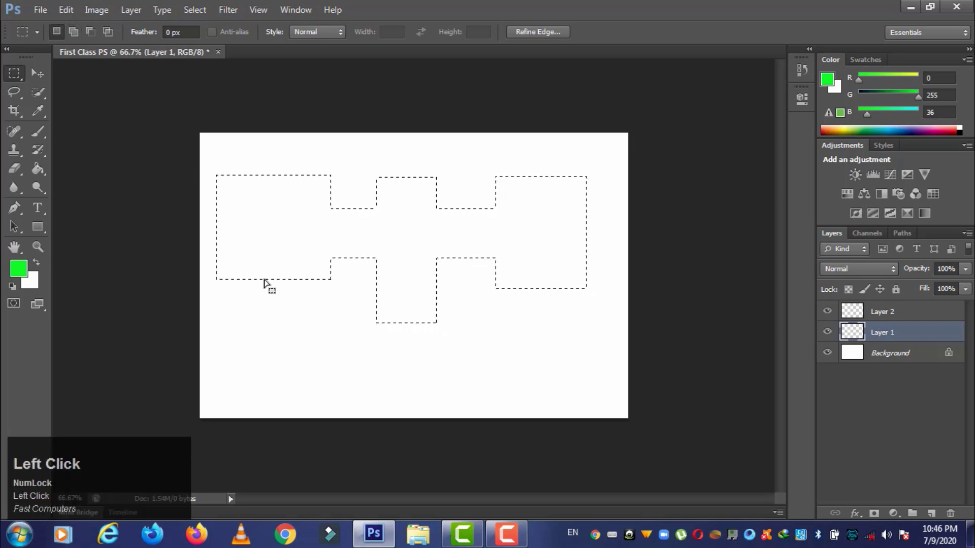
drag(259, 308, 352, 381)
click(342, 204)
drag(334, 184, 428, 334)
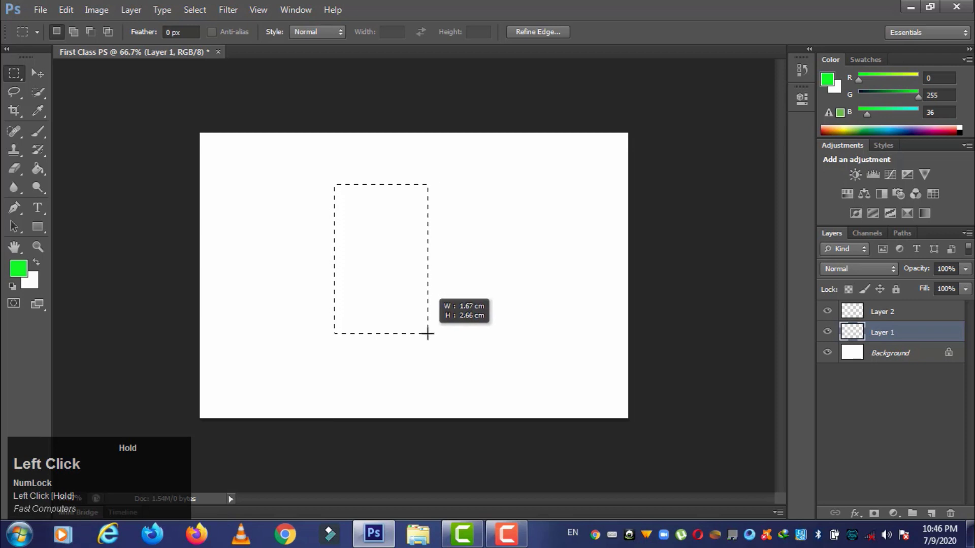
drag(495, 162, 574, 275)
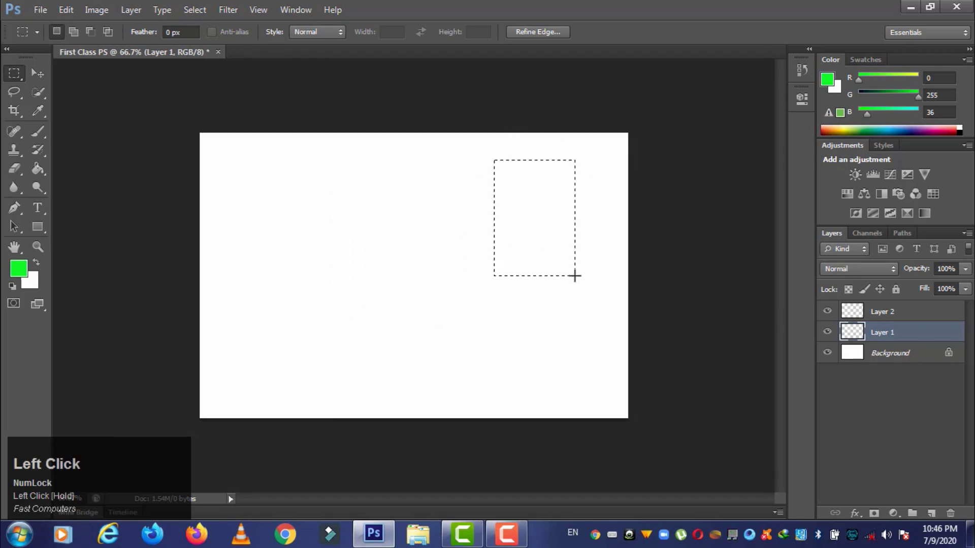
click(288, 184)
drag(320, 239, 378, 341)
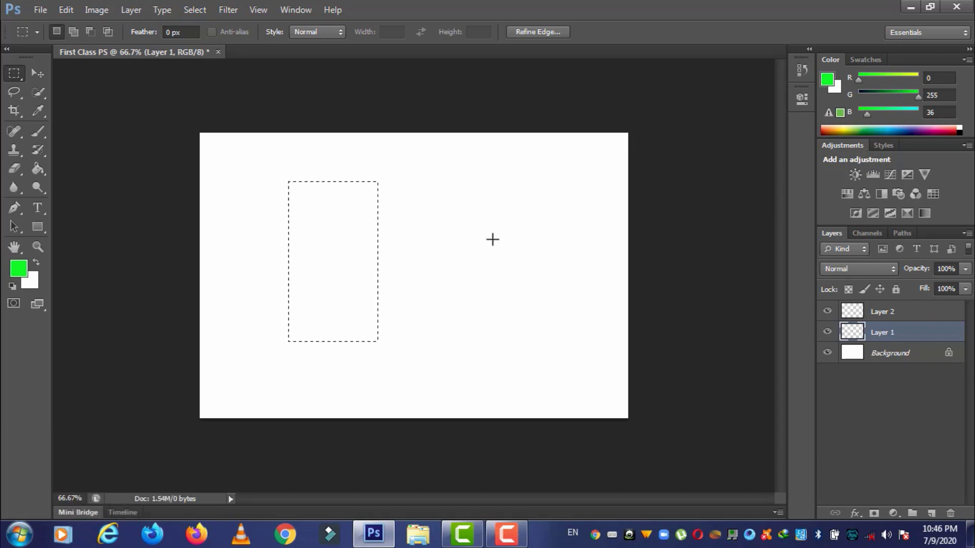
- Add to the tall rectangle a long horizontal bar, a tall right rectangle, and a short bar across its lower part reaching the canvas edge
key(shift)
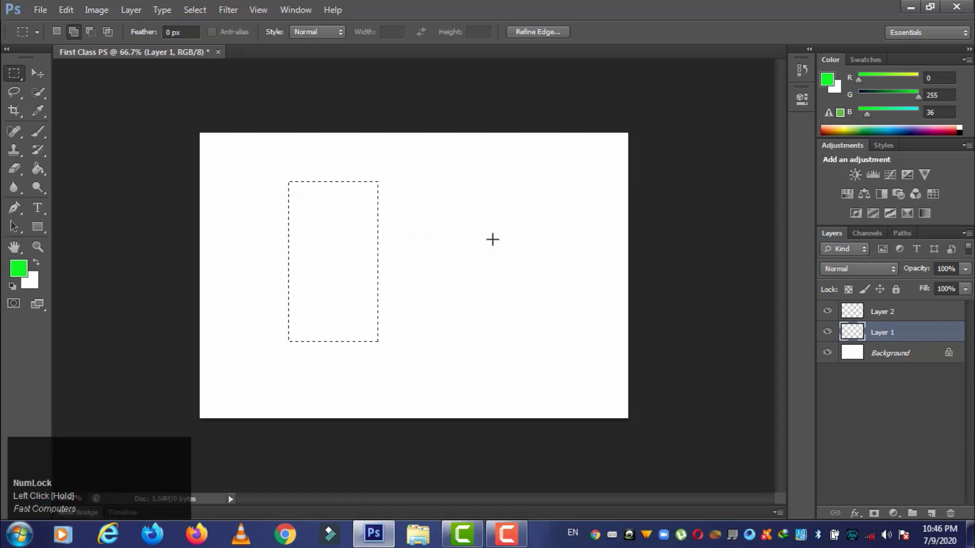
key(shift)
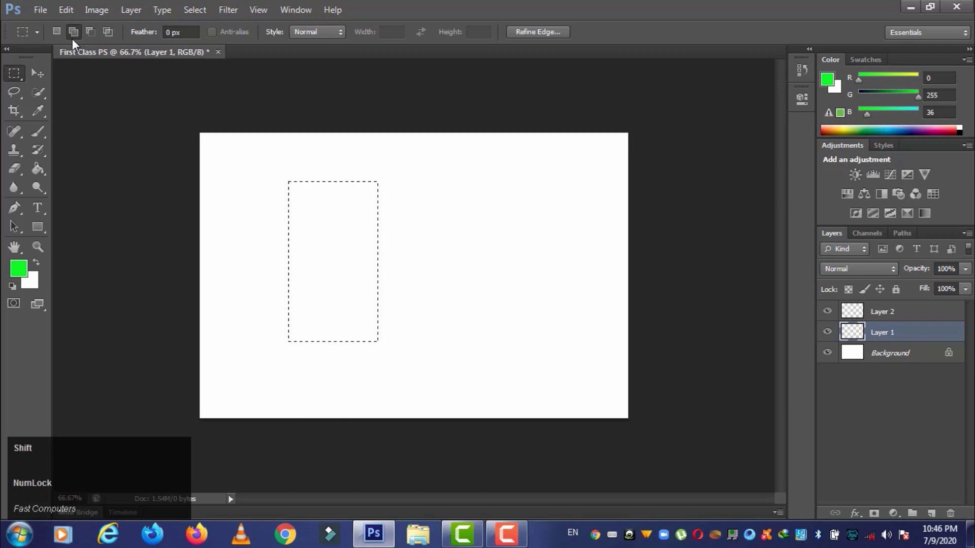
drag(348, 227, 581, 288)
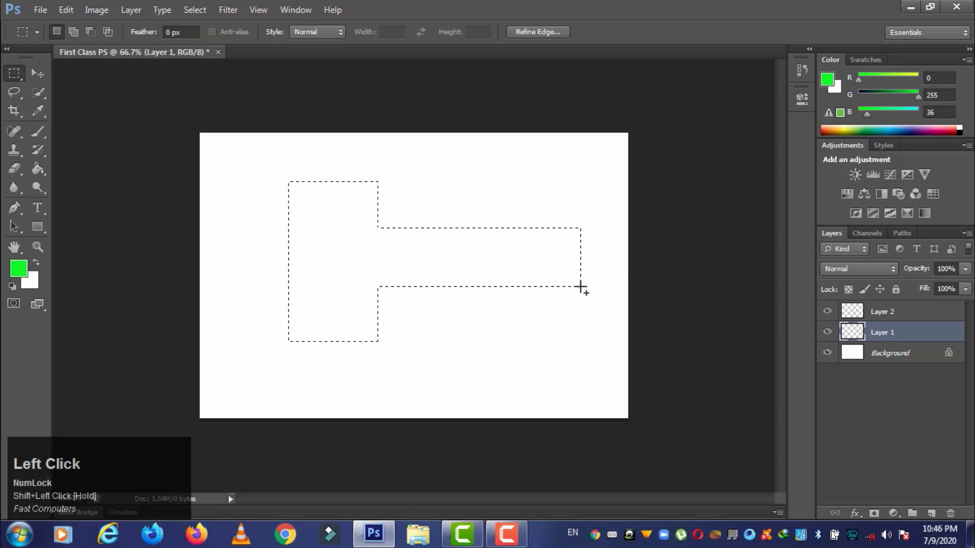
key(shift)
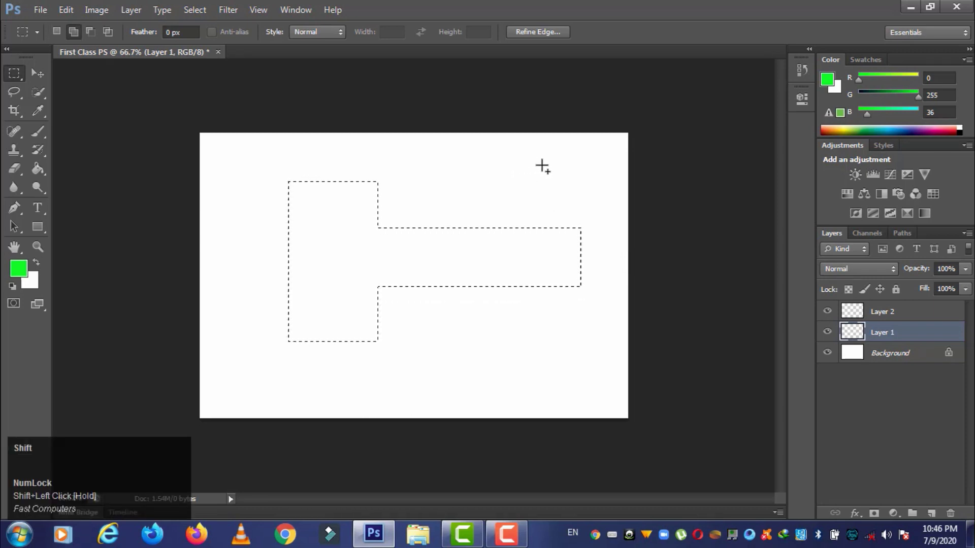
drag(543, 165, 619, 394)
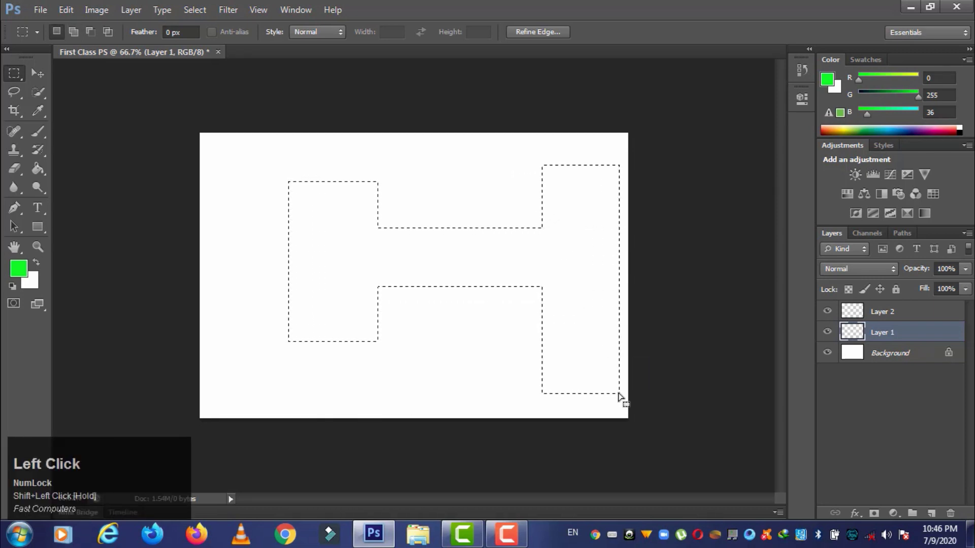
drag(469, 331, 632, 380)
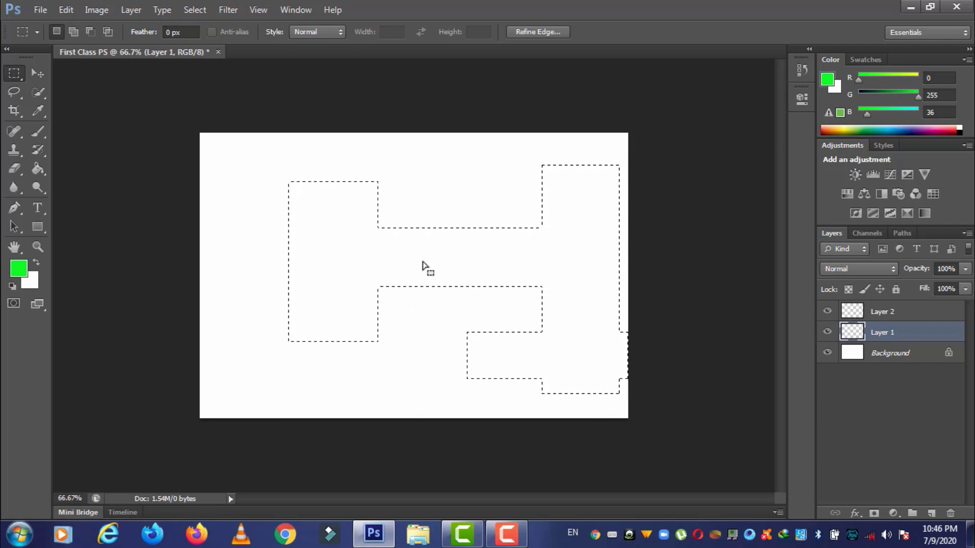
- Subtract a small notch in the horizontal bar's underside and the whole left rectangle from the selection
key(alt)
drag(419, 257, 439, 305)
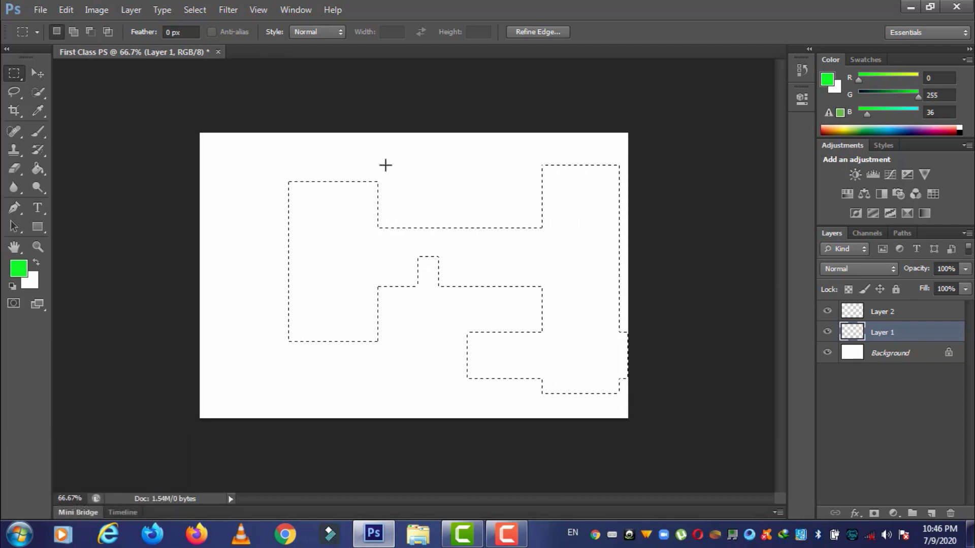
drag(391, 167, 267, 396)
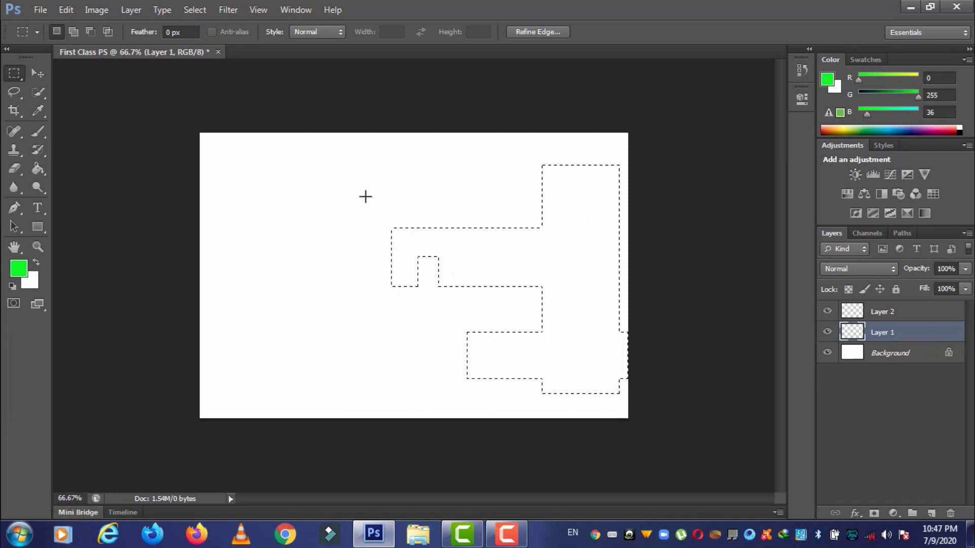
- Intersect the selection with a rectangle around the notched part of the horizontal bar, and deselect everything
key(shift+alt)
drag(365, 197, 506, 329)
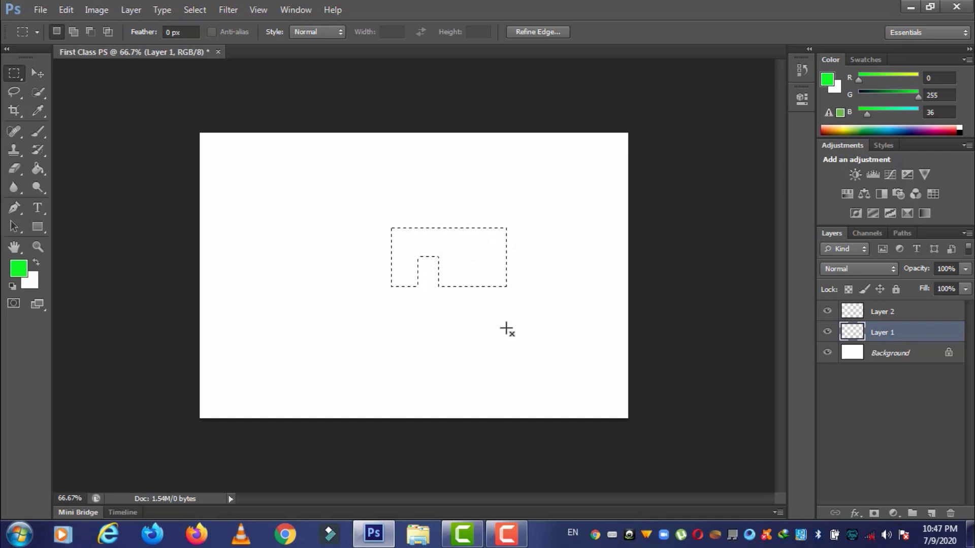
click(257, 194)
drag(382, 201, 447, 313)
click(330, 219)
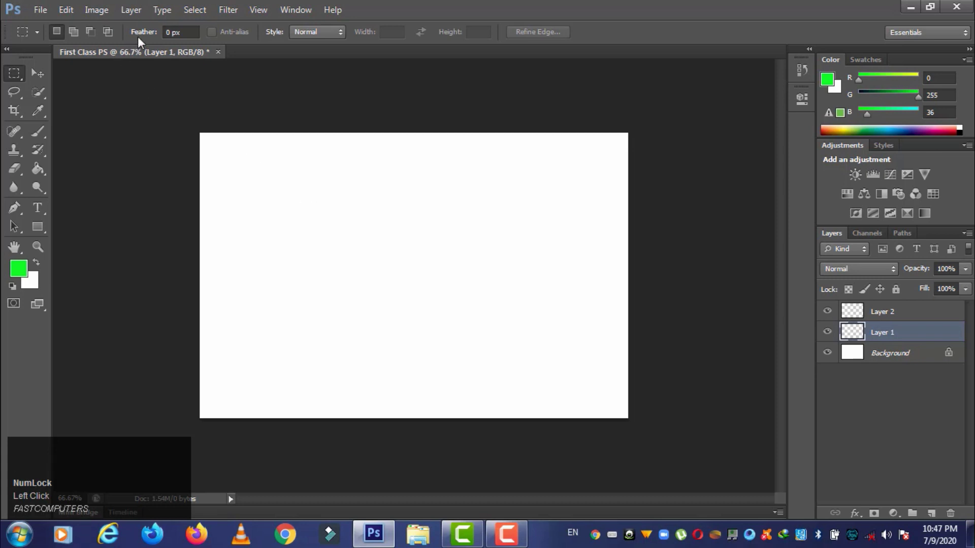
- Select a tall rectangle near the canvas centre with a 20 px feather, fill it with green on Layer 1, and deselect
click(171, 32)
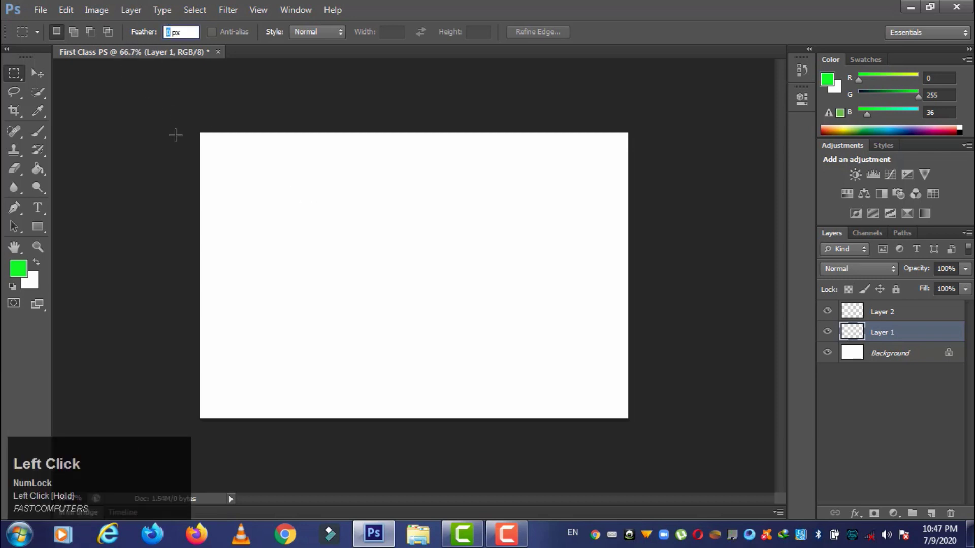
text(20)
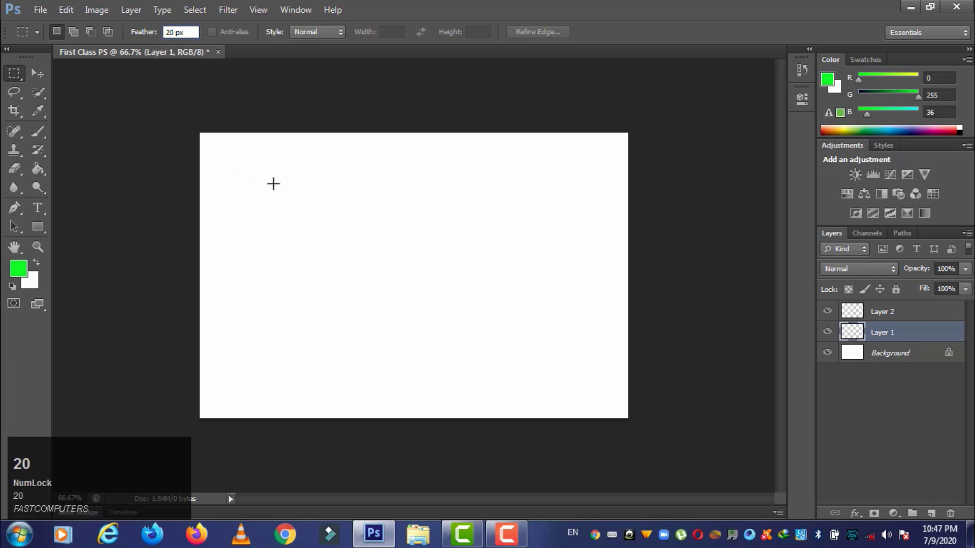
click(375, 240)
drag(330, 191, 429, 348)
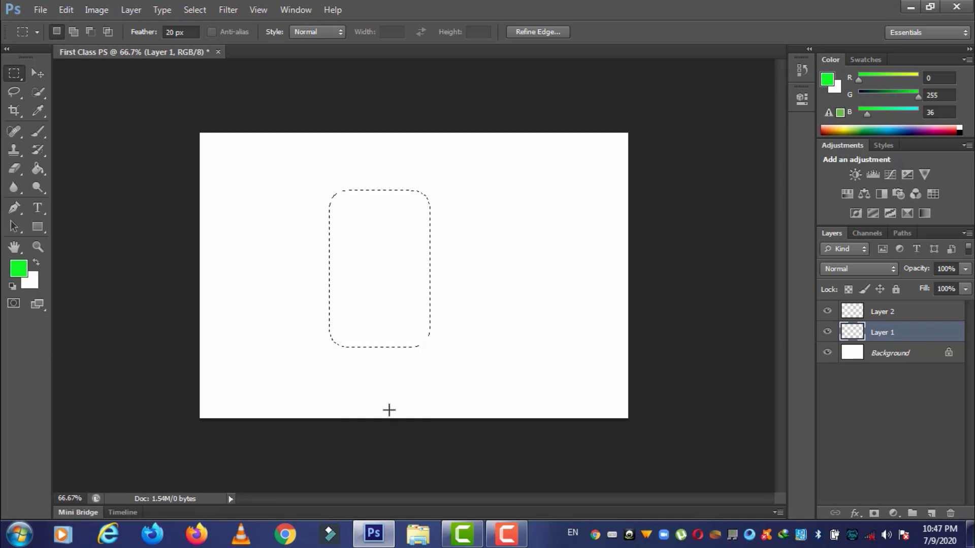
key(alt+BackSpace)
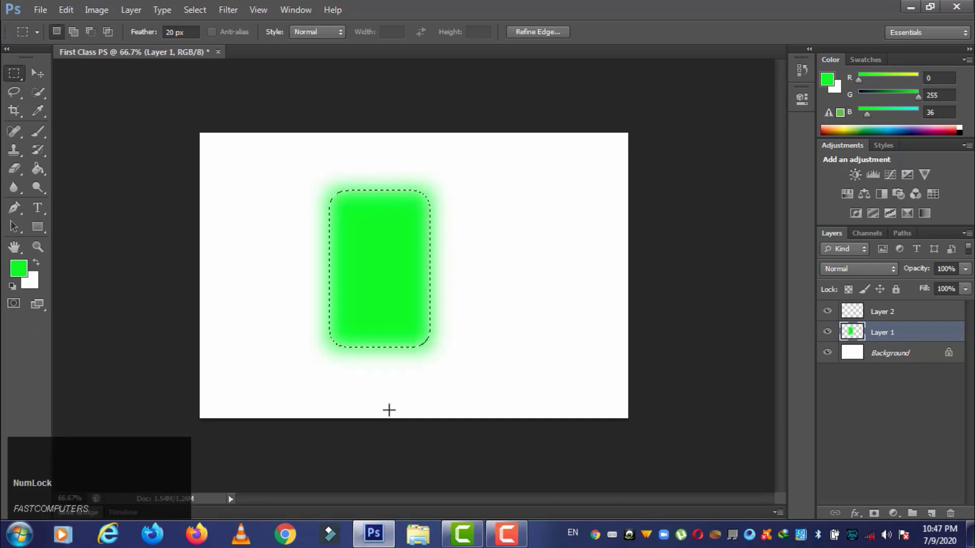
click(532, 280)
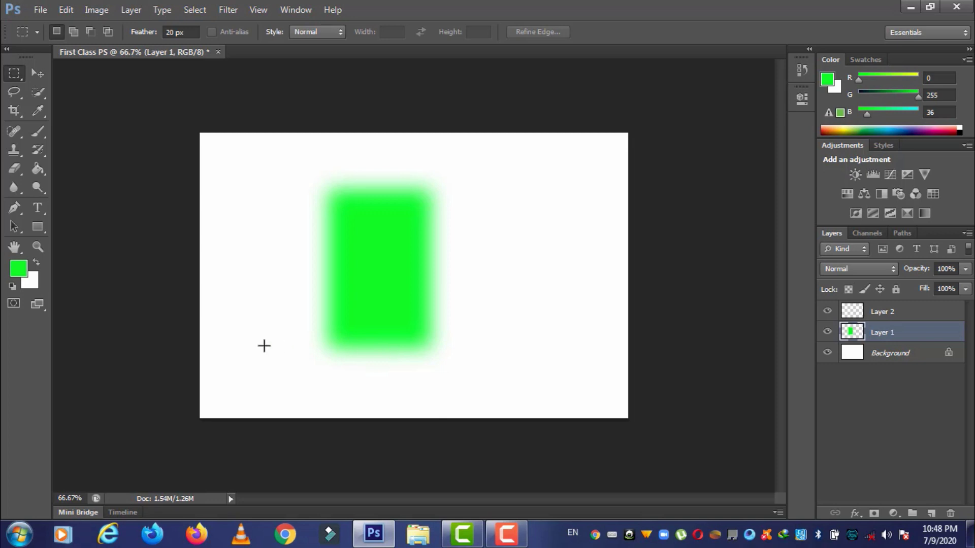
- Set the background colour to blue and the foreground colour to red ff0600
click(37, 283)
drag(695, 168, 737, 125)
click(879, 123)
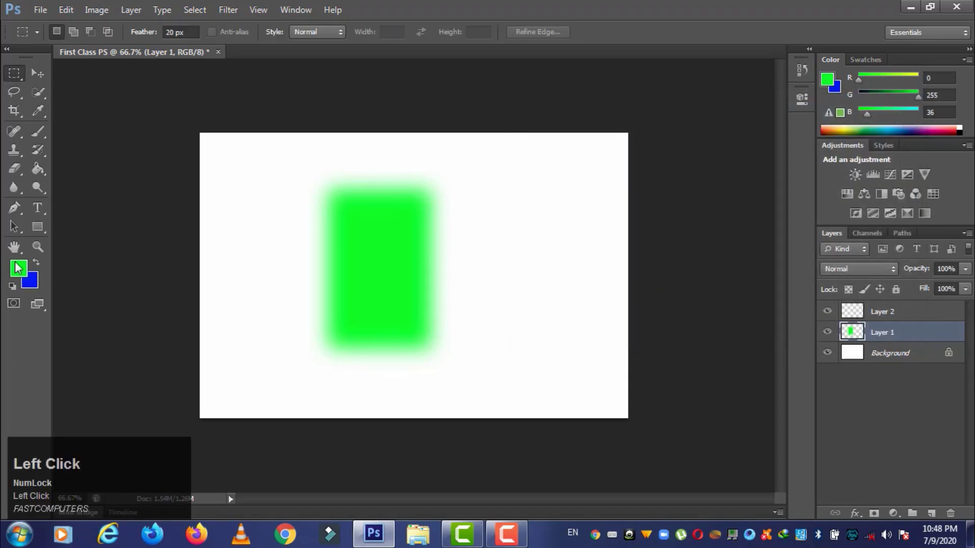
click(16, 268)
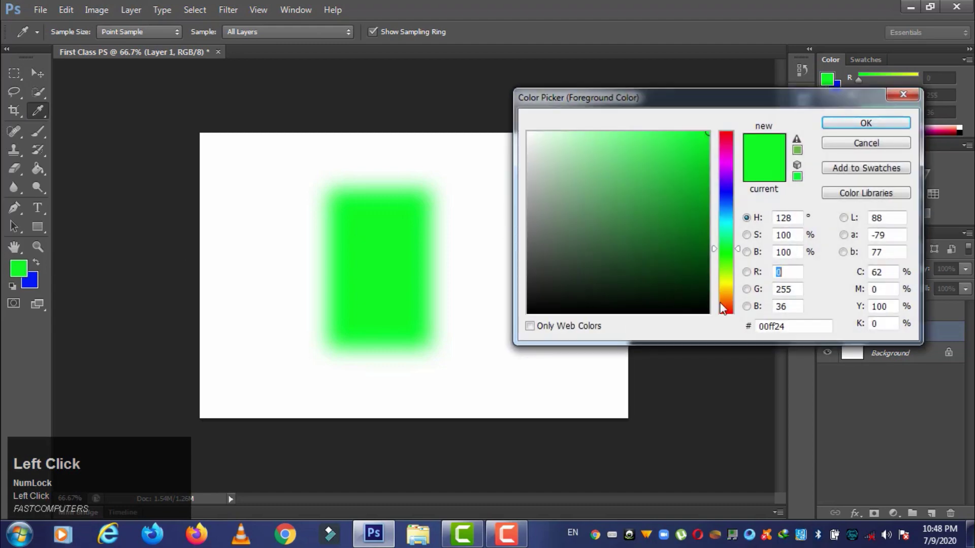
click(726, 313)
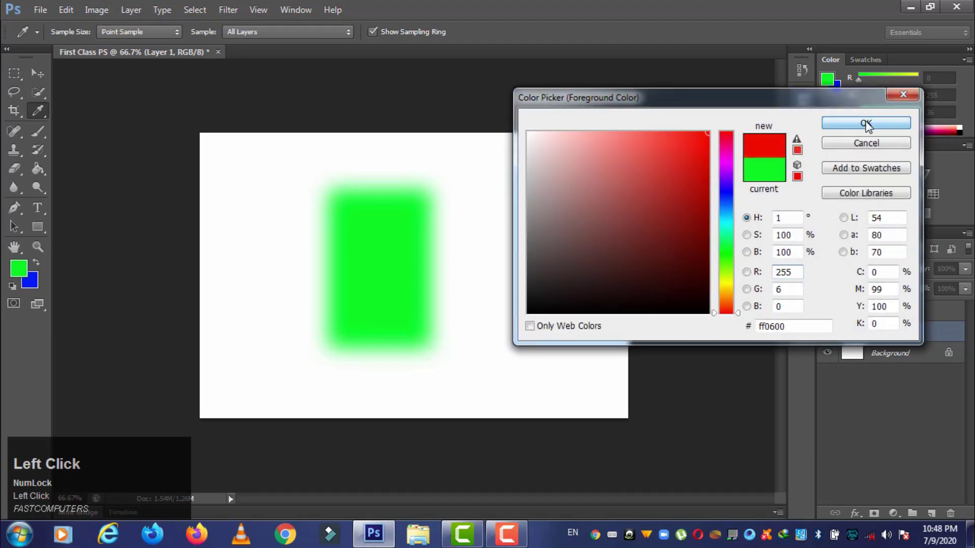
click(866, 123)
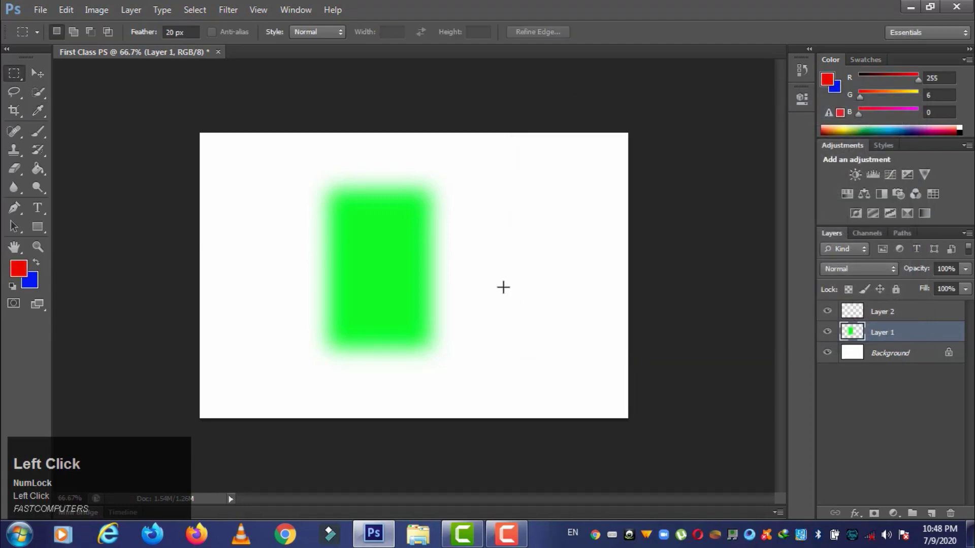
- On Layer 2, select a rectangle overlapping the green shape's right edge with a 30 px feather and fill it with the red foreground colour
click(859, 316)
drag(486, 189, 569, 337)
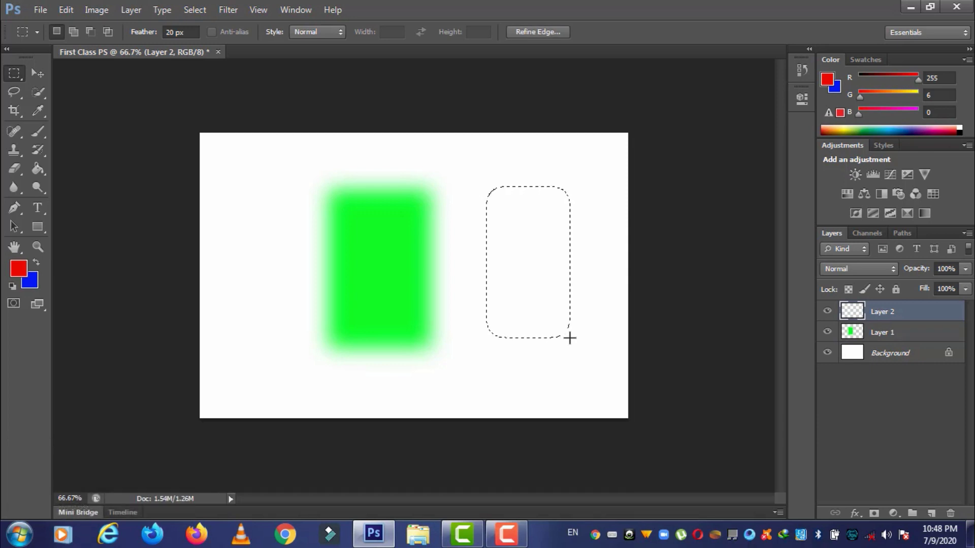
click(169, 32)
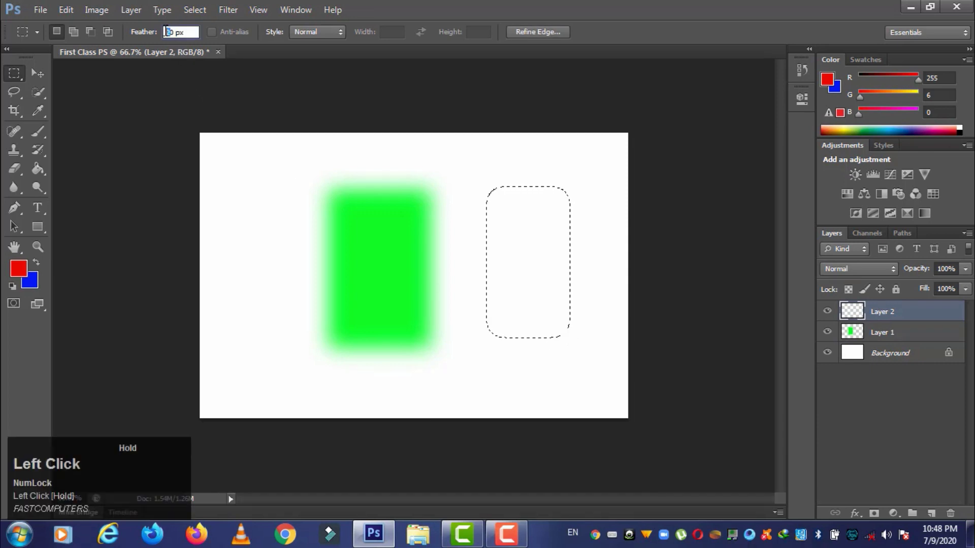
text(3)
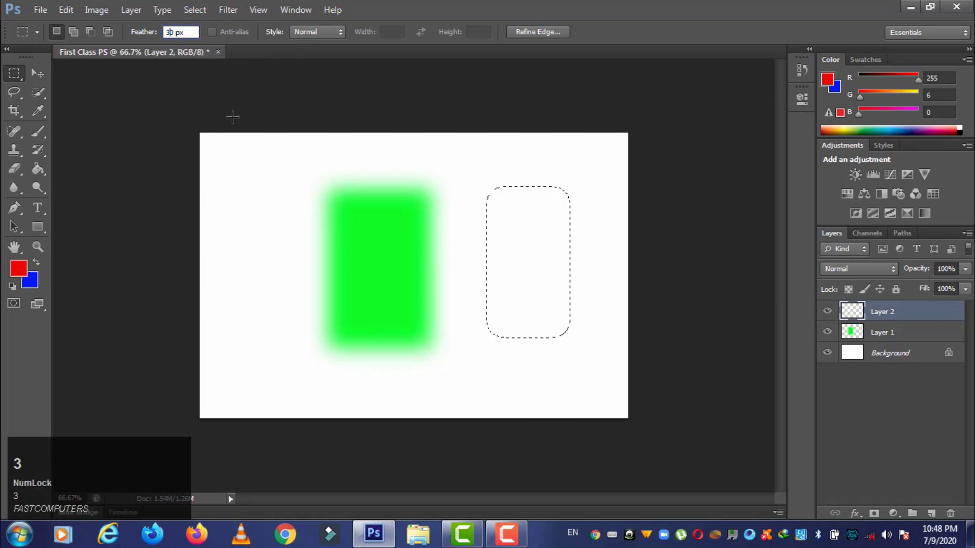
click(539, 243)
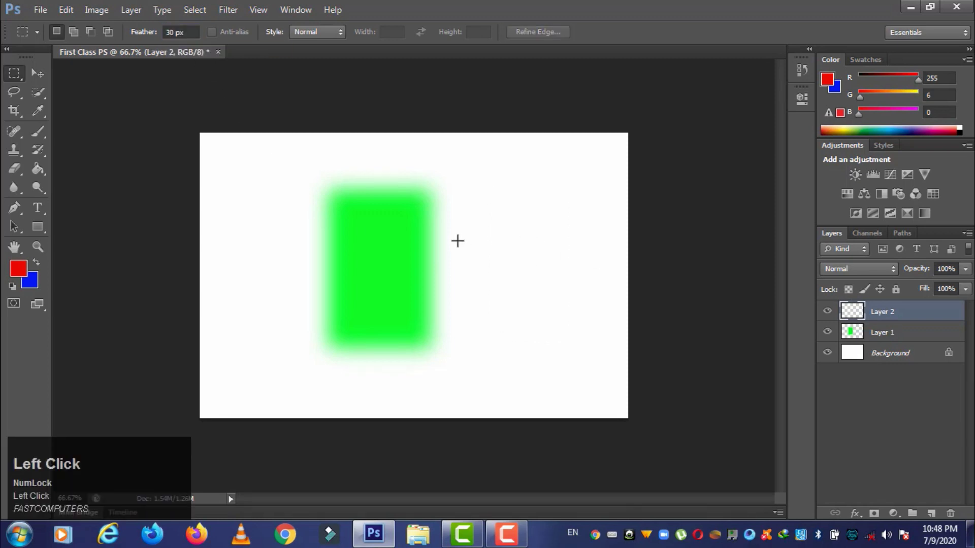
drag(406, 192, 537, 355)
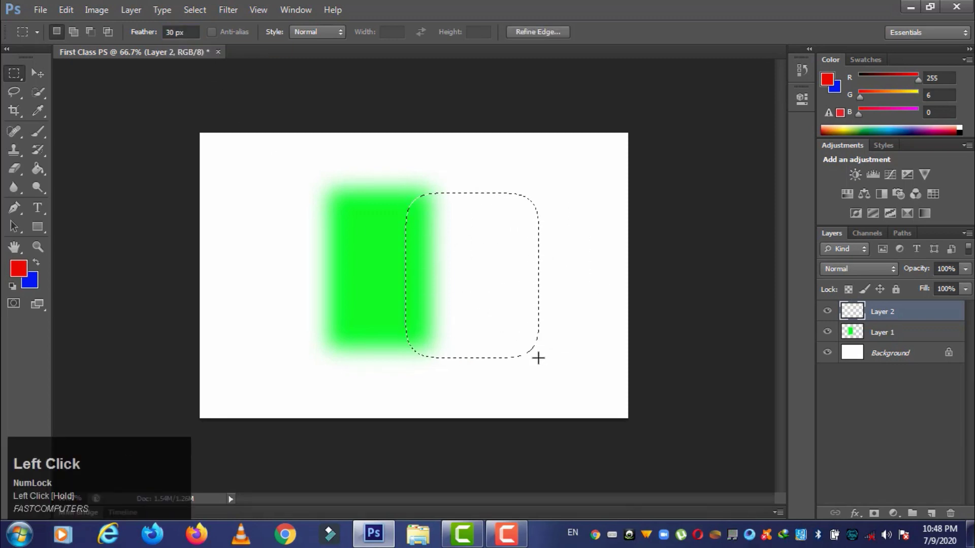
key(alt+BackSpace)
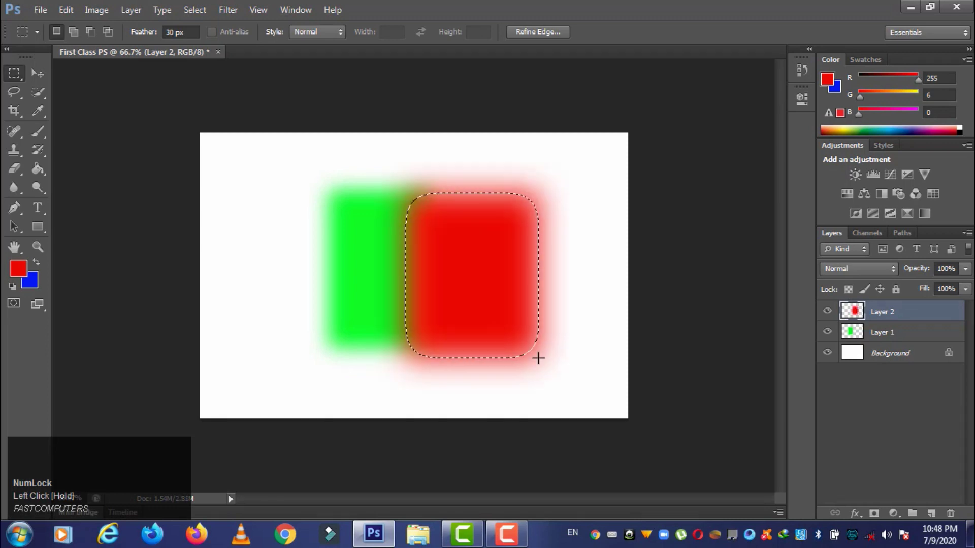
- Select a tall rectangle over the green shape's left edge, fill it with the blue background colour, and deselect
drag(271, 199, 357, 377)
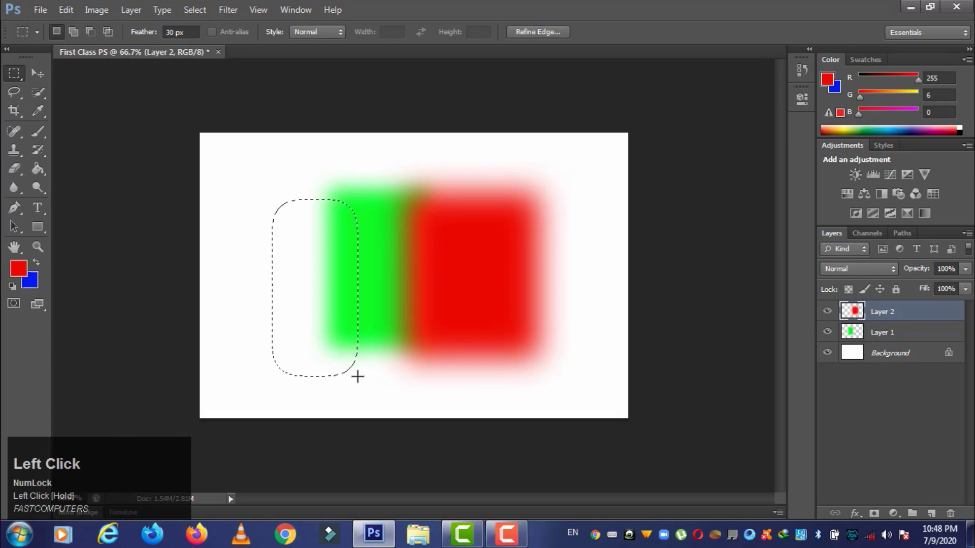
key(ctrl+BackSpace)
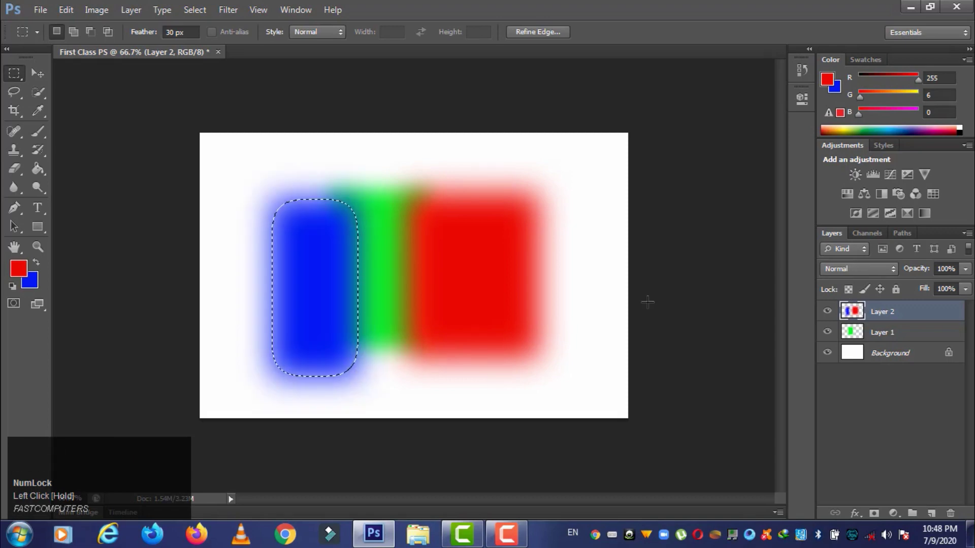
click(606, 283)
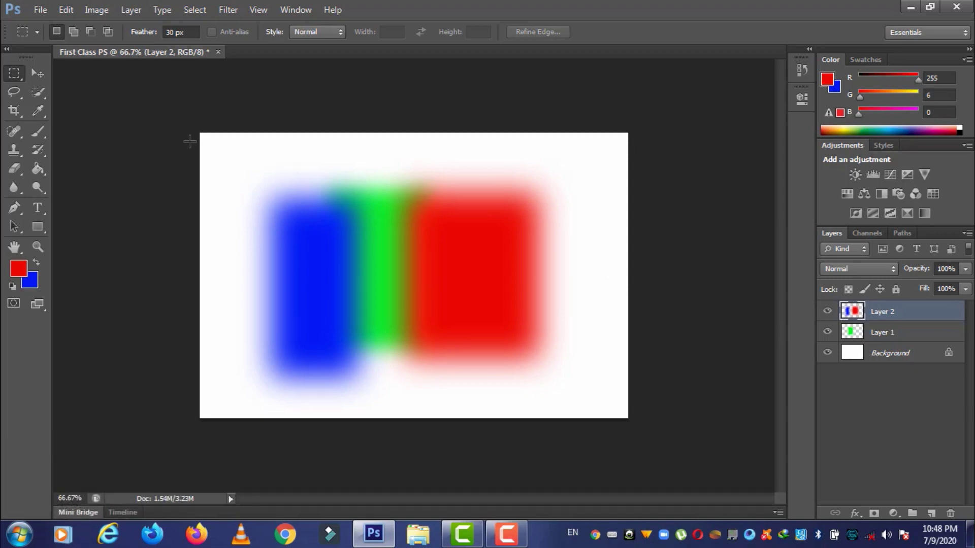
- Move Layer 2's blue and red shapes slightly down, and nudge Layer 1's green shape slightly up and to the right
click(37, 74)
drag(505, 286, 512, 310)
click(858, 333)
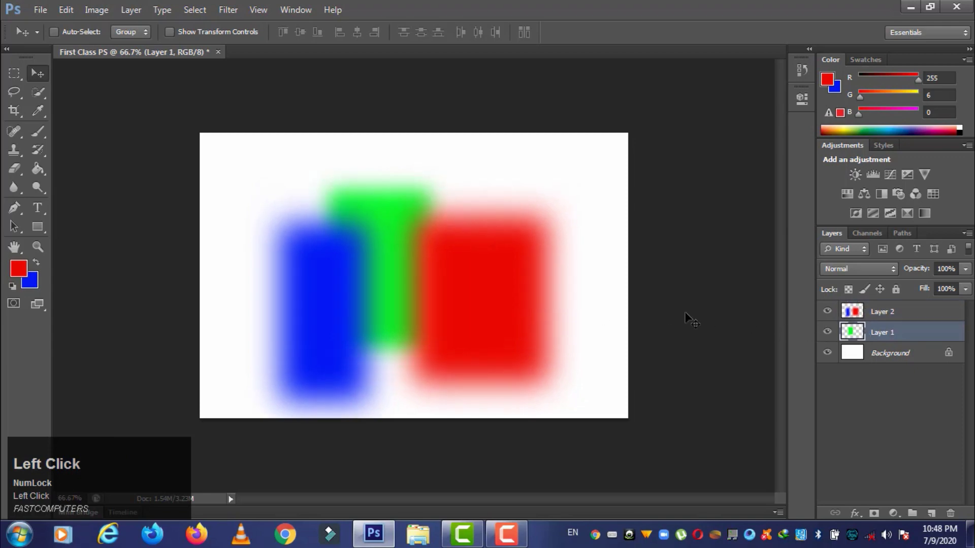
mouse_move(396, 249)
mouse_down()
mouse_move(577, 279)
mouse_move(359, 305)
mouse_move(450, 211)
mouse_move(422, 237)
mouse_move(402, 229)
mouse_move(410, 242)
mouse_up()
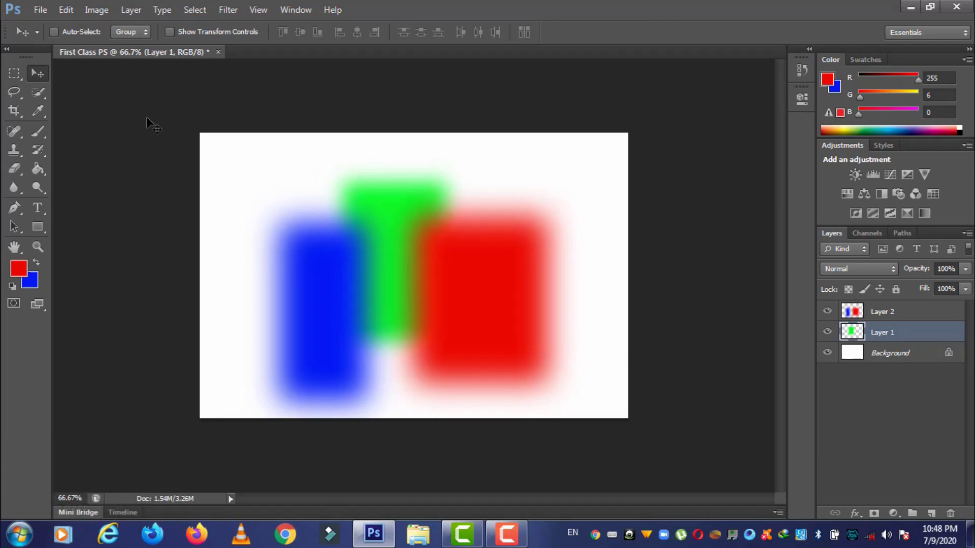
- Reset the Rectangular Marquee tool's feather to 0 px
click(14, 74)
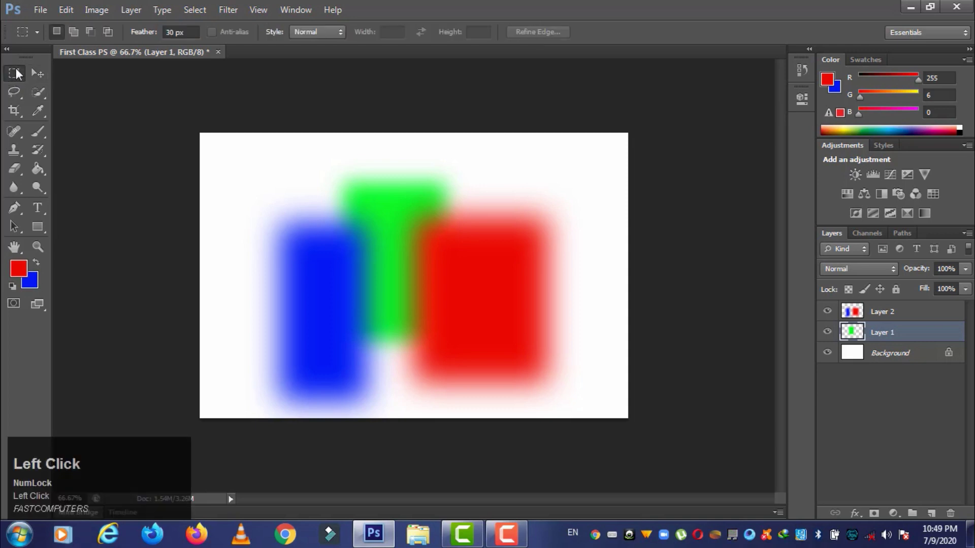
click(173, 32)
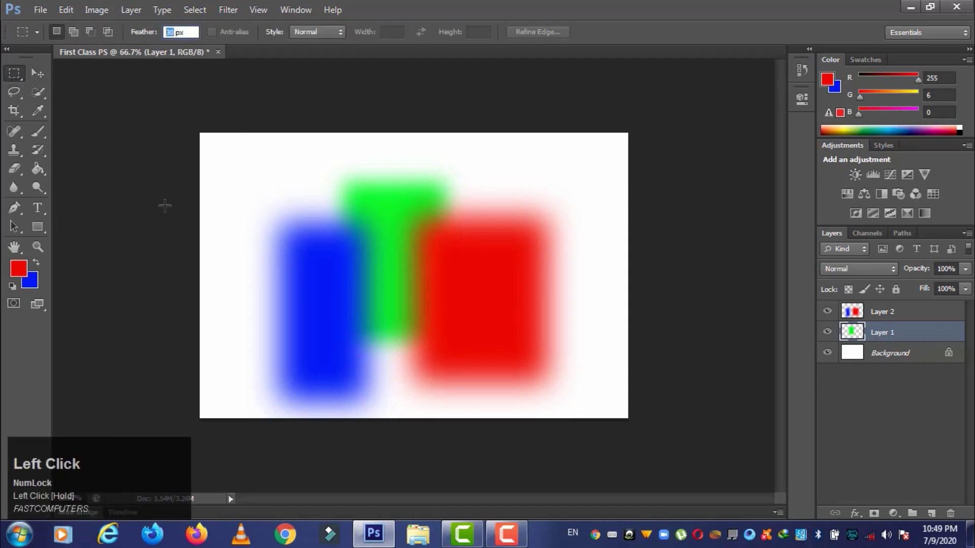
text(0)
click(251, 235)
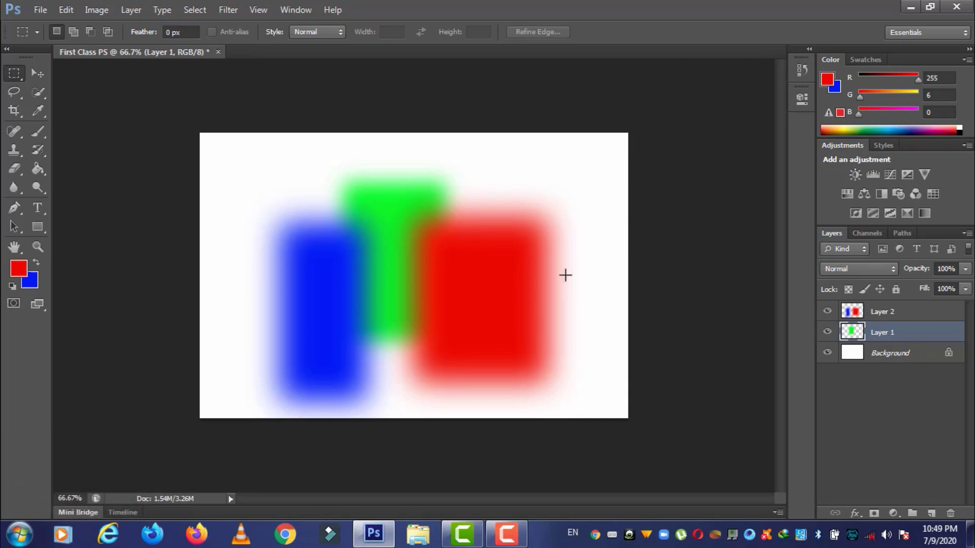
- Delete Layer 1 and Layer 2, and unlock the Background by converting it to a regular layer named Layer 0
drag(921, 333, 950, 514)
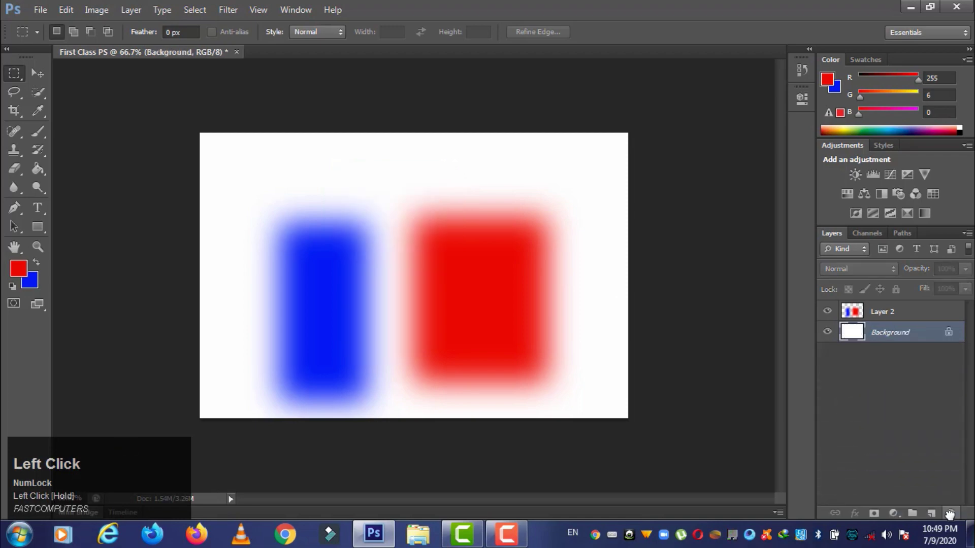
click(884, 315)
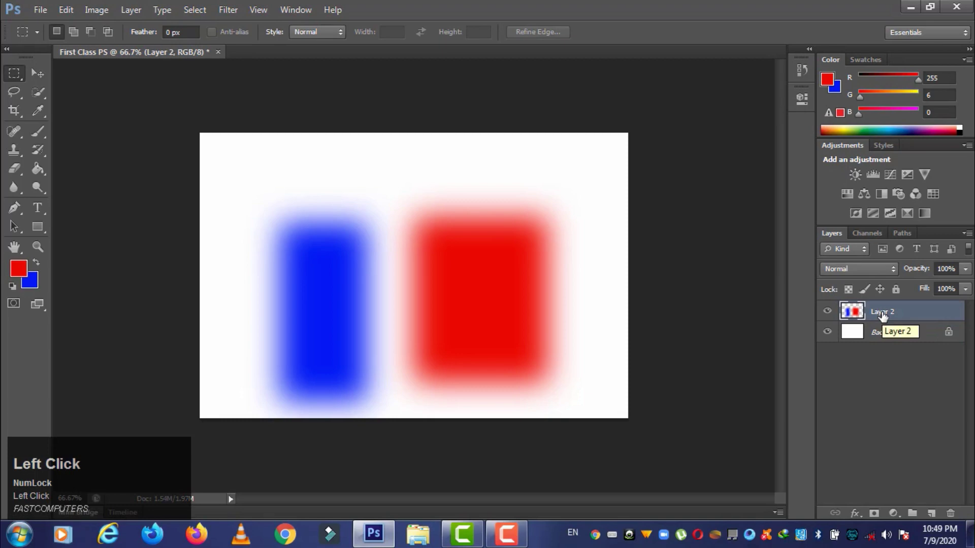
key(Delete)
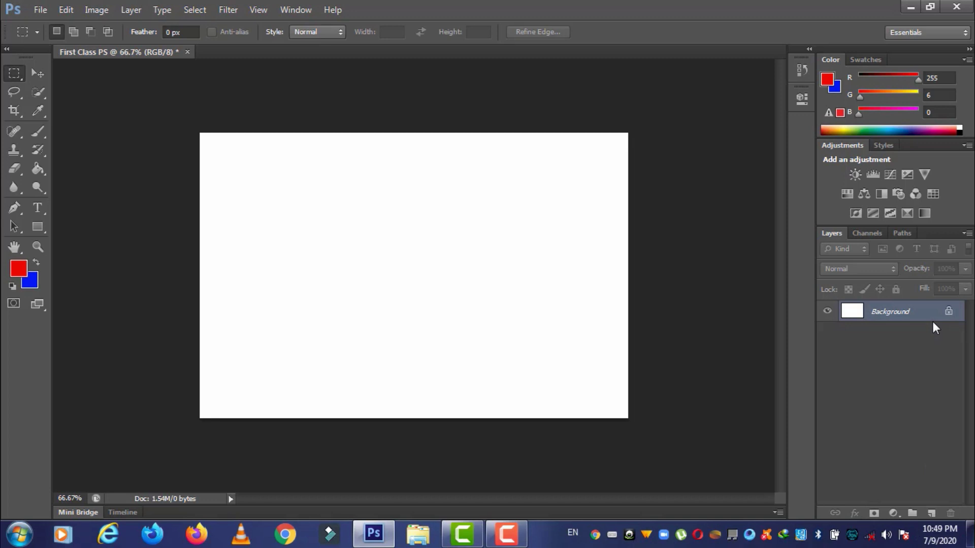
double_click(947, 312)
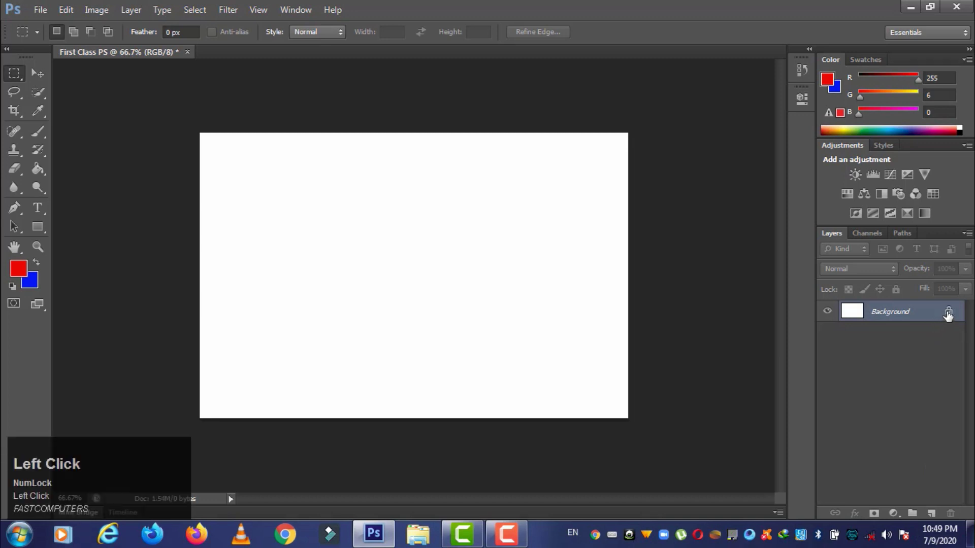
click(622, 171)
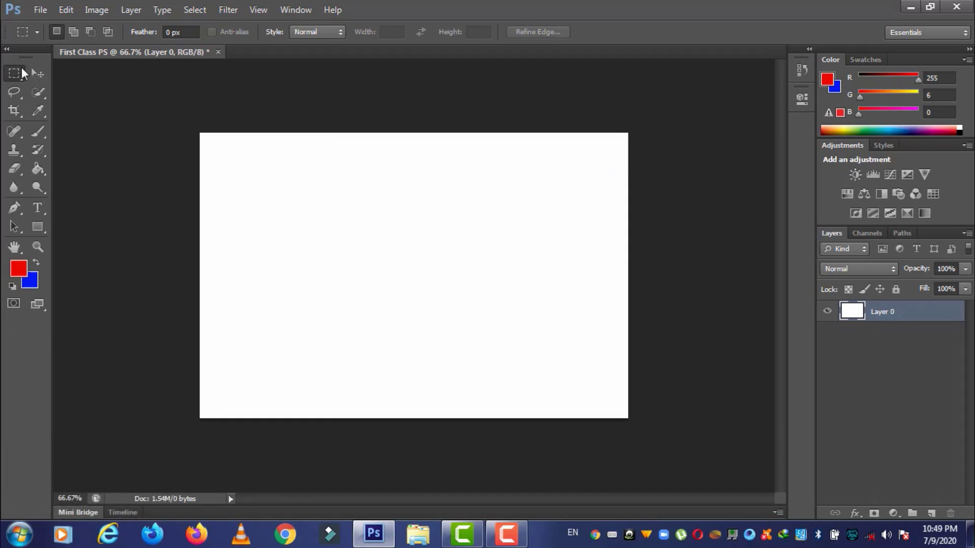
- Select an upright rectangle in the canvas's left half, feather the selection by 35 pixels, and fill it with the red foreground colour
drag(288, 219, 377, 343)
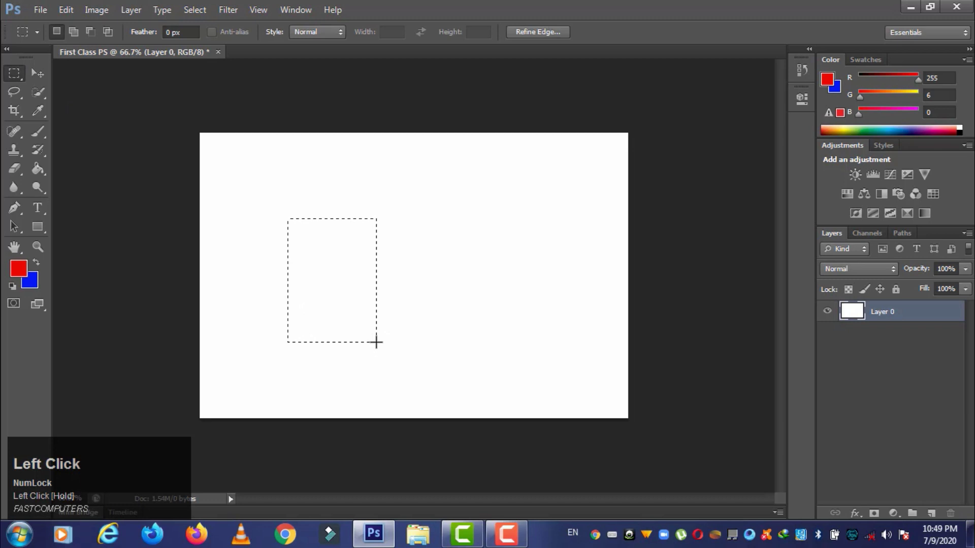
right_click(340, 236)
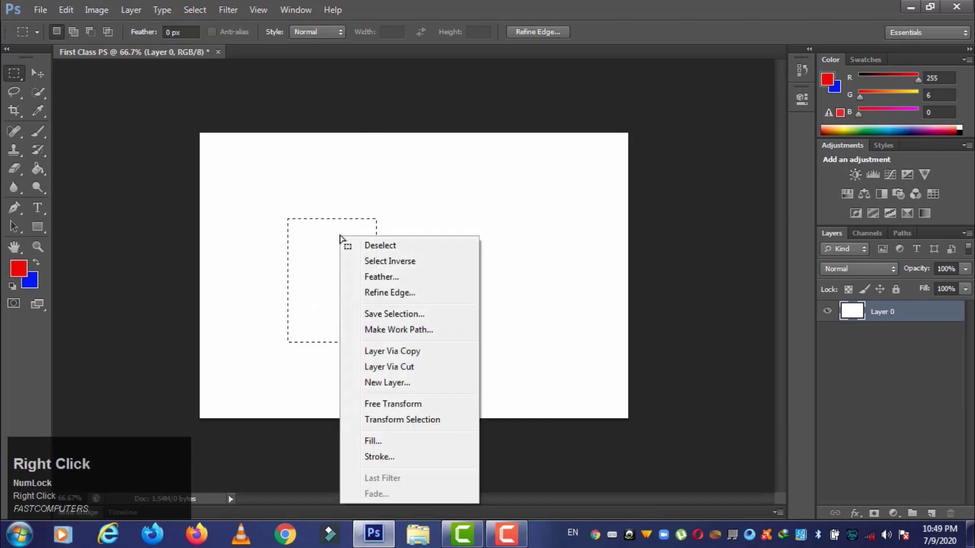
click(366, 277)
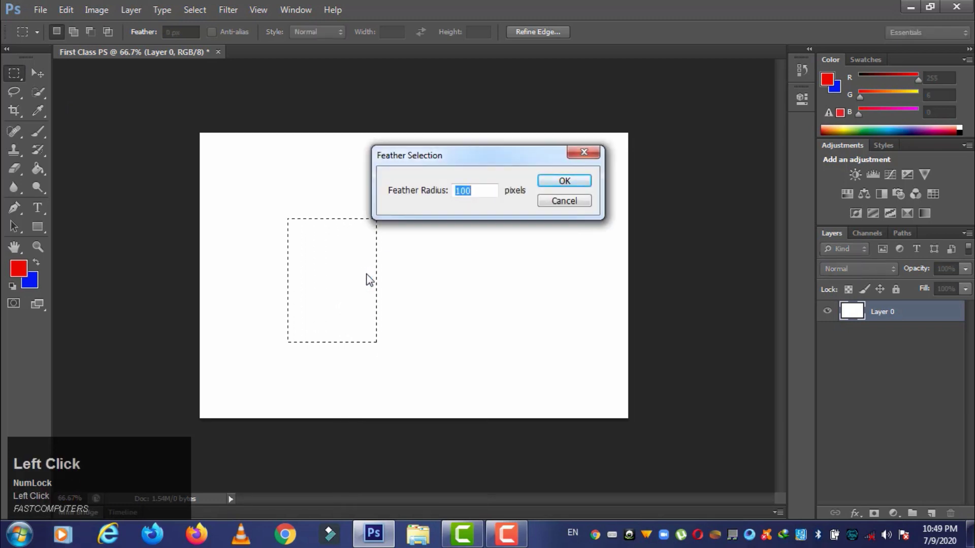
text(35)
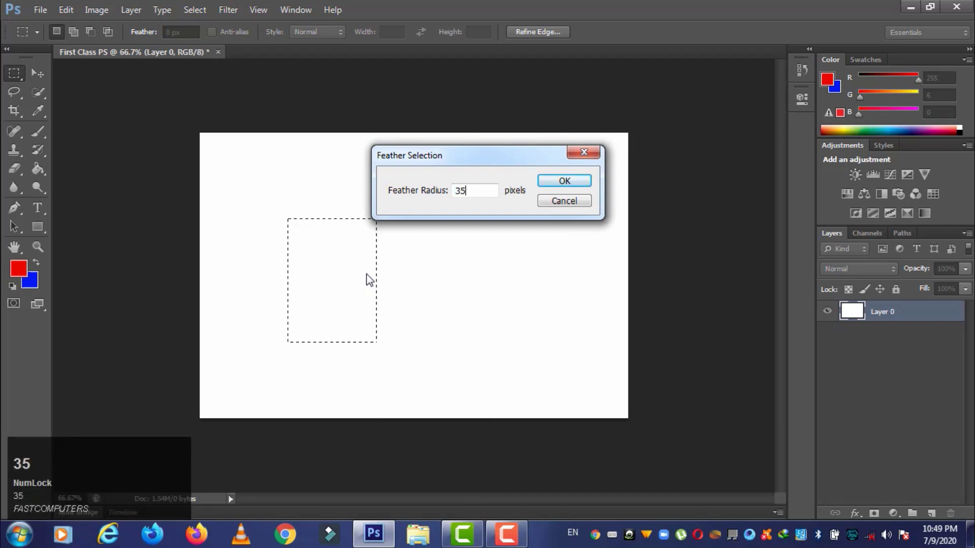
click(559, 181)
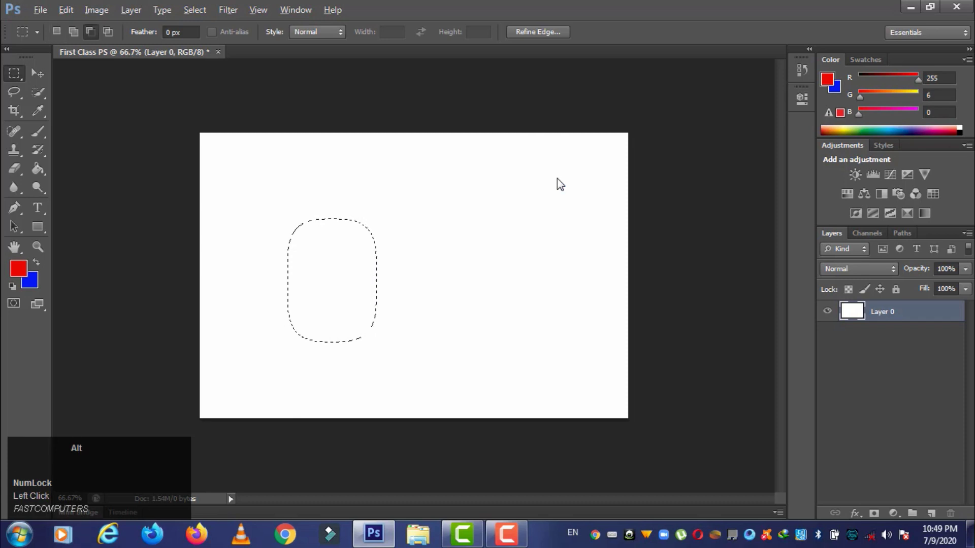
key(alt+BackSpace)
- Select a taller rectangle in the canvas's right half, feather it by 25 pixels, fill it with the blue background colour, and deselect
drag(465, 212, 533, 353)
drag(461, 218, 563, 382)
right_click(512, 300)
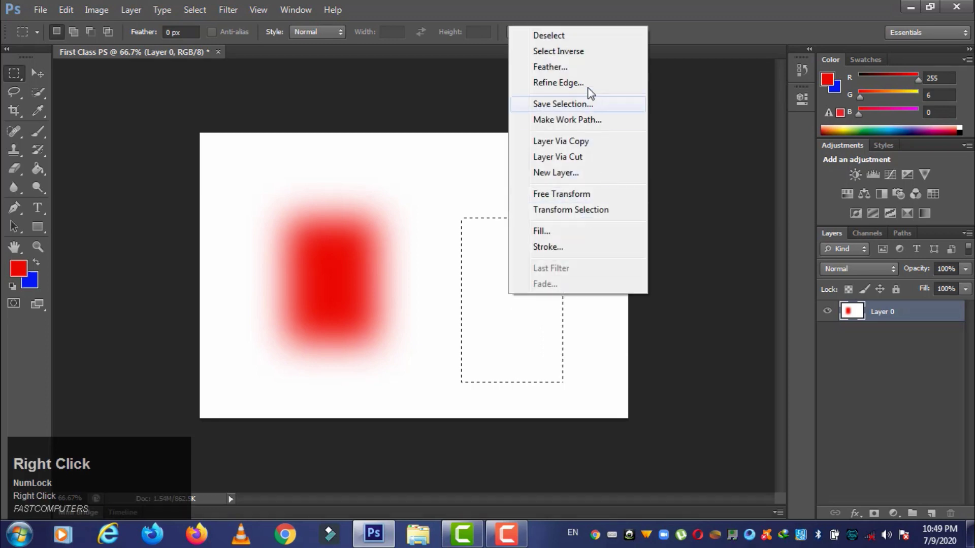
click(570, 67)
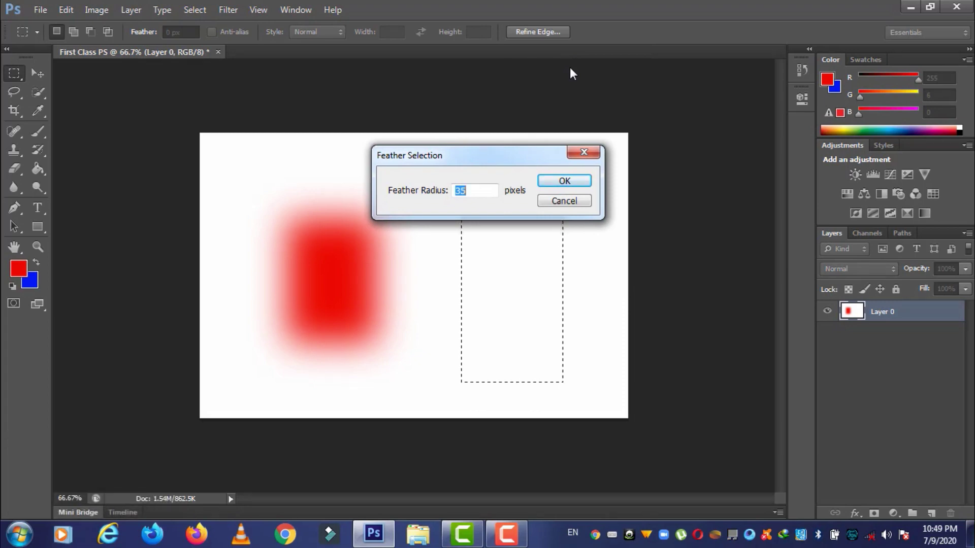
text(25)
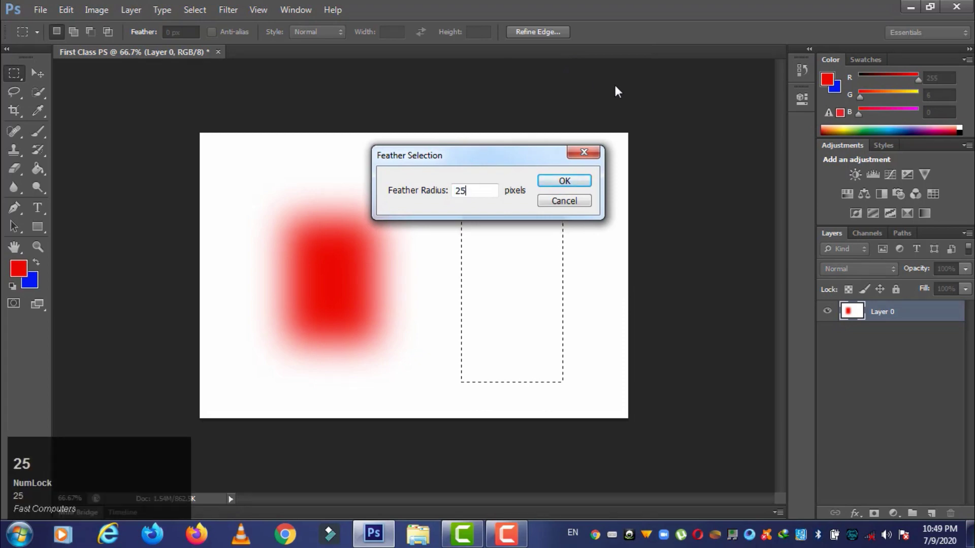
click(566, 181)
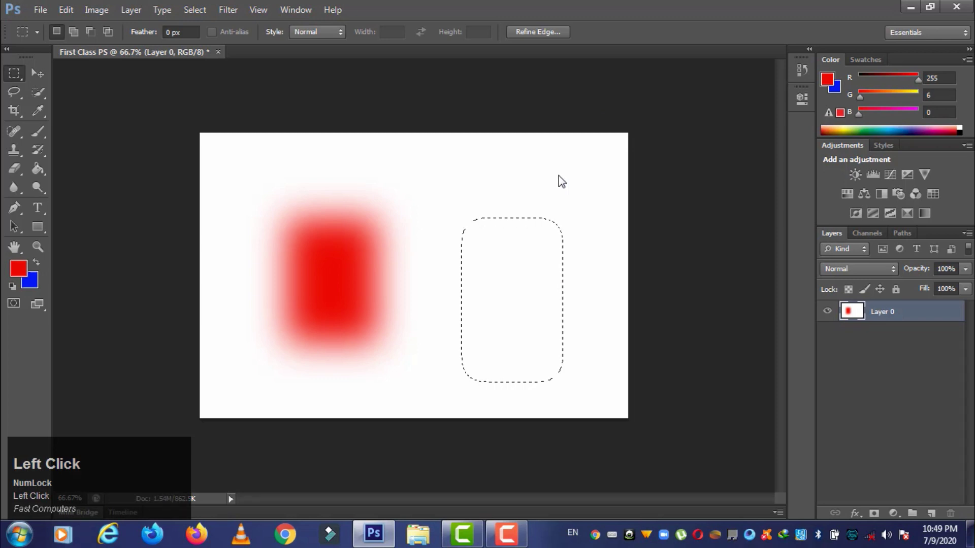
key(ctrl+BackSpace)
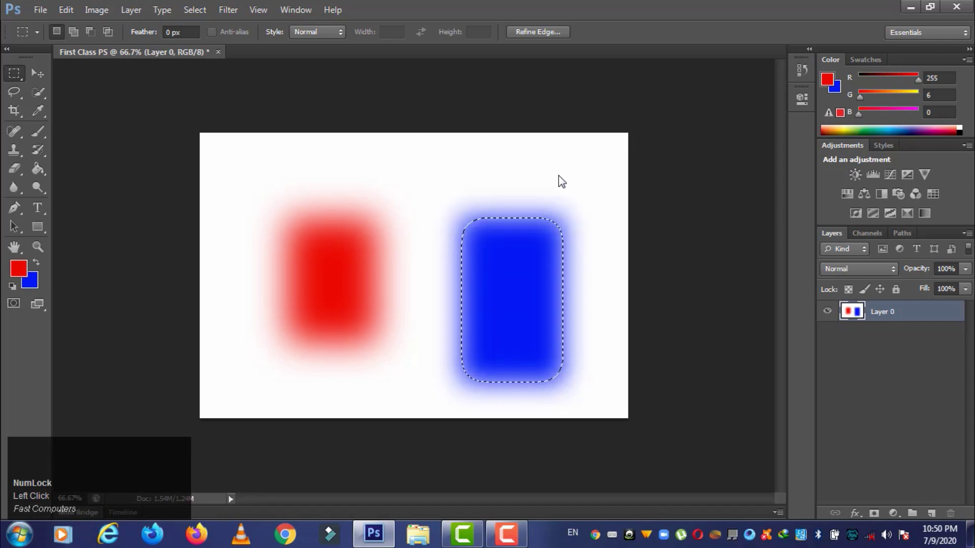
click(437, 198)
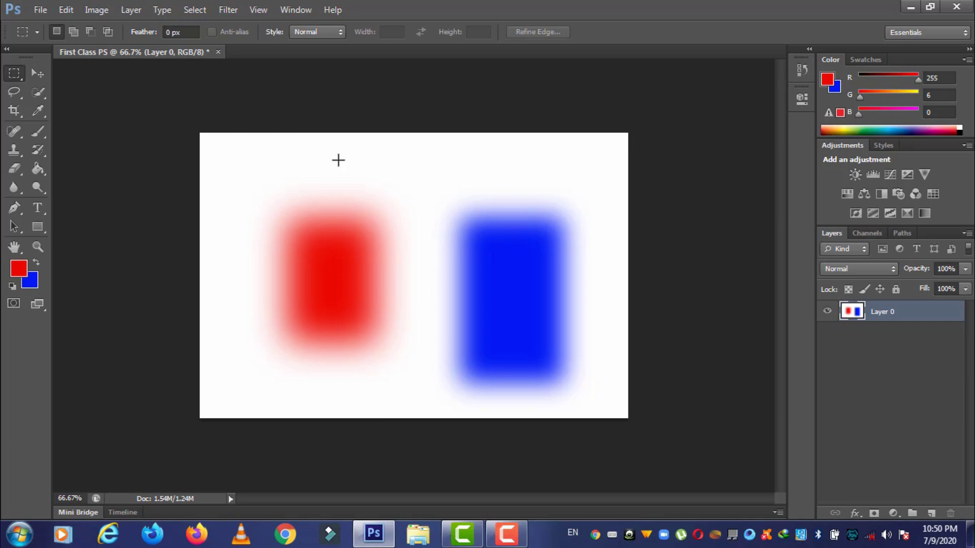
click(423, 185)
- Draw a free rectangular selection above the red shape, and replace it with a square between the shapes using the Fixed Ratio style at 1:1
click(16, 76)
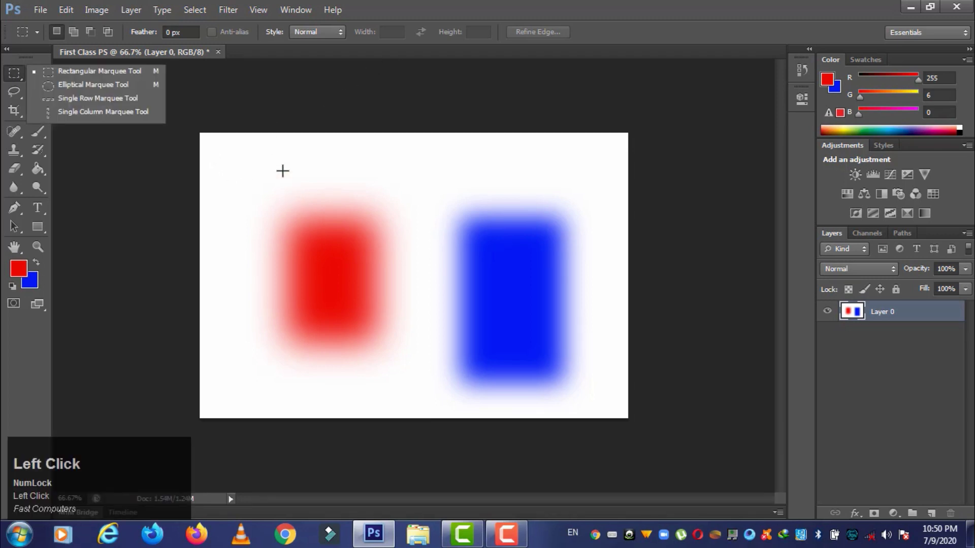
drag(258, 151, 414, 197)
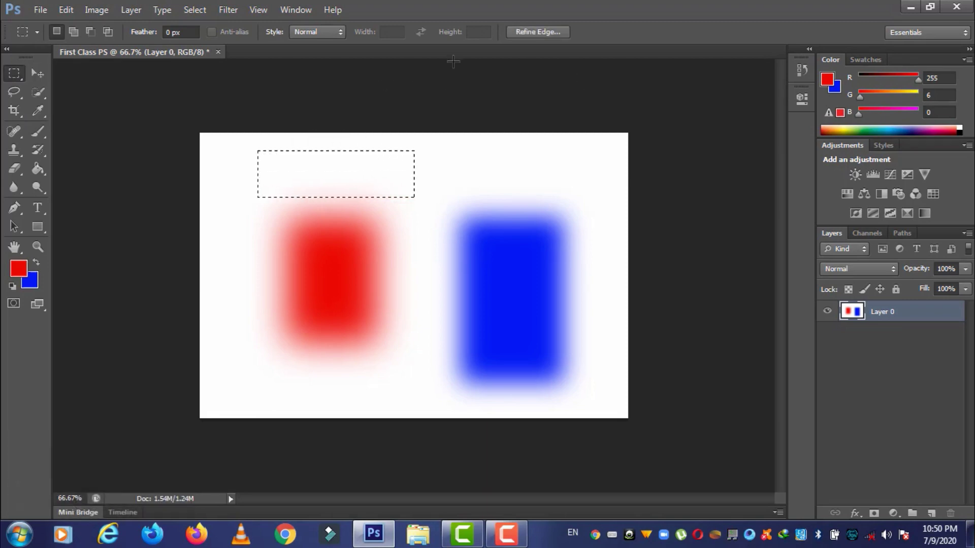
click(339, 35)
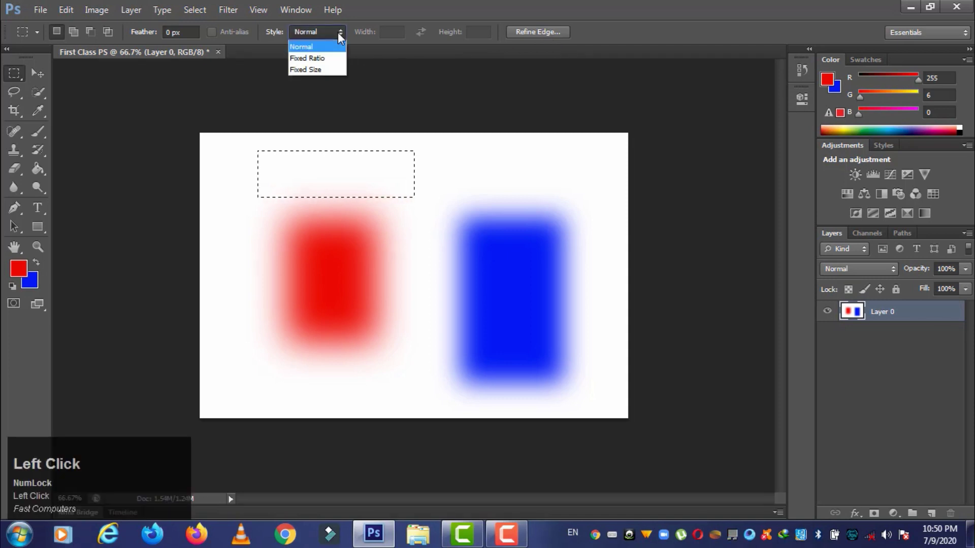
click(317, 59)
click(446, 200)
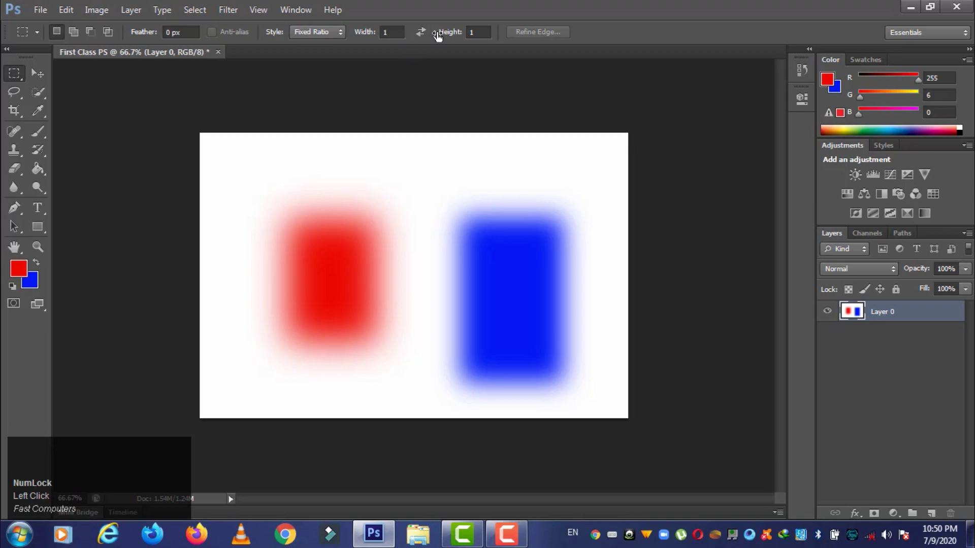
drag(302, 163, 537, 337)
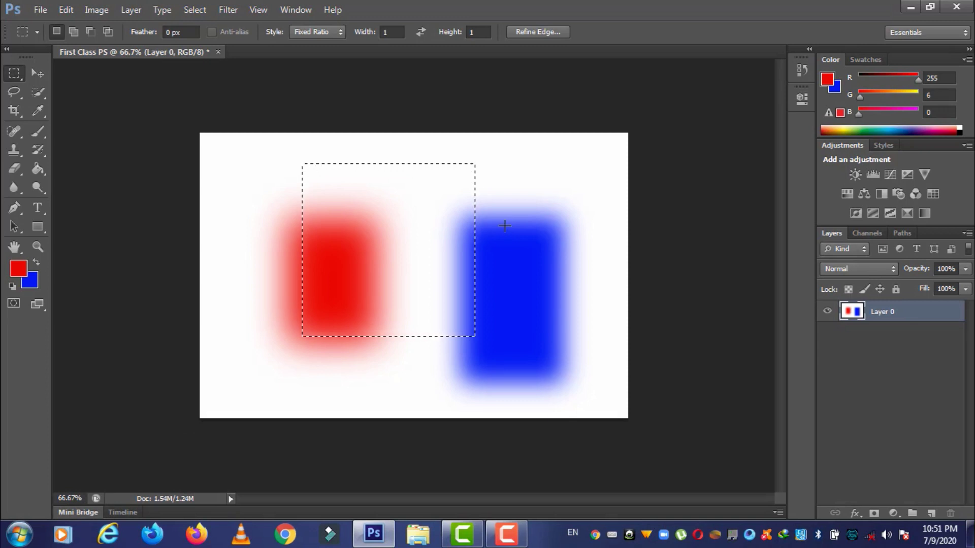
- Set the Fixed Ratio to width 1 and height 3, and draw a tall selection over the red shape's right half
click(474, 32)
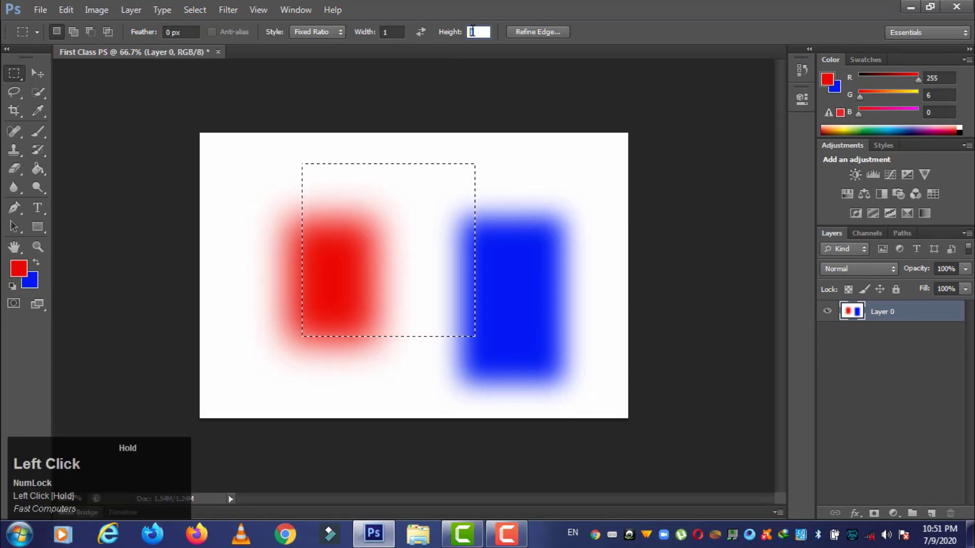
text(3)
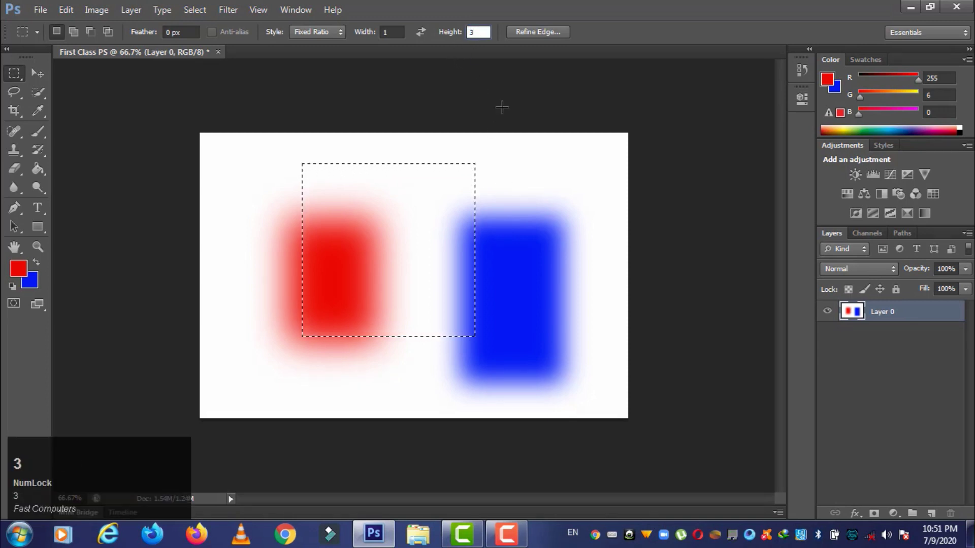
click(526, 188)
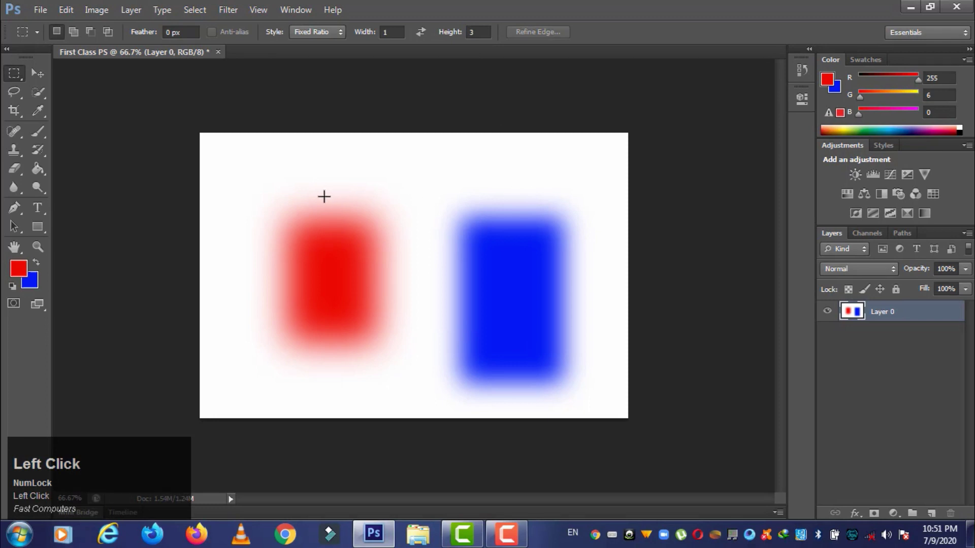
drag(324, 194, 620, 357)
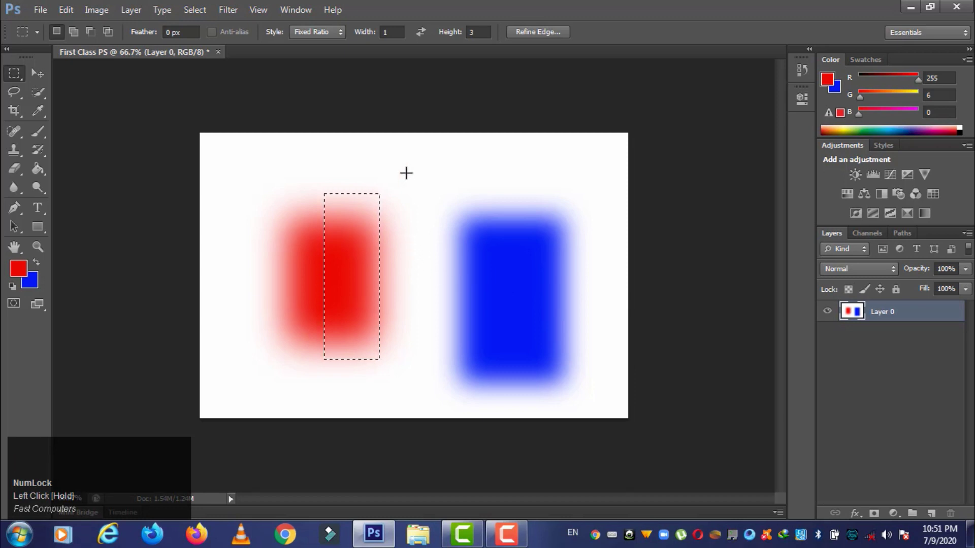
- Set the Fixed Ratio to width 3 and height 1, draw a wide selection across the blue shape's upper part, and deselect
click(392, 32)
text(3)
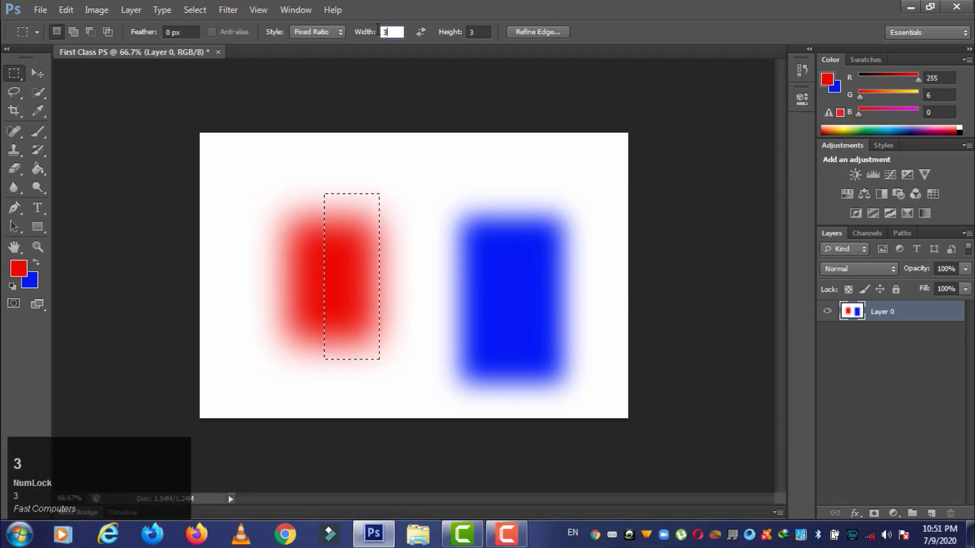
click(477, 32)
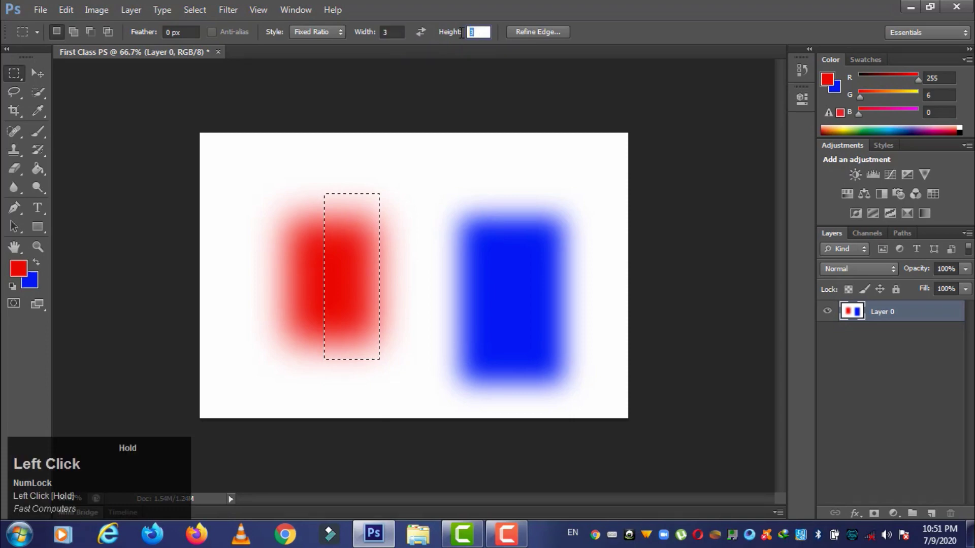
text(1)
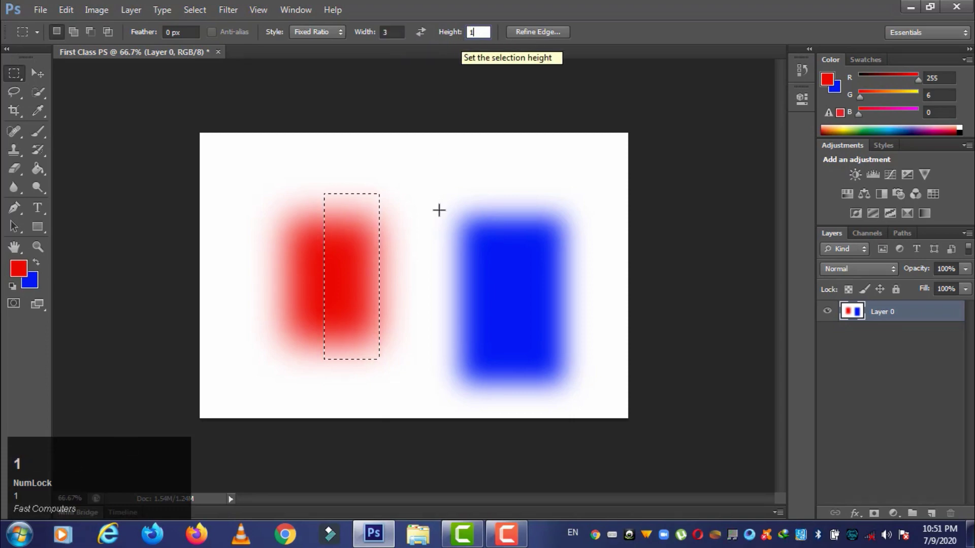
click(439, 226)
drag(371, 172, 588, 280)
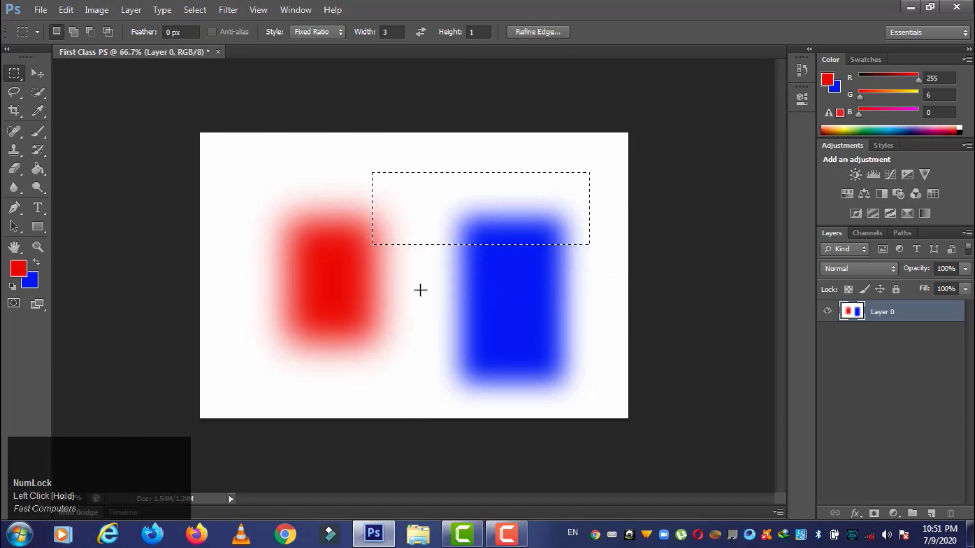
click(355, 231)
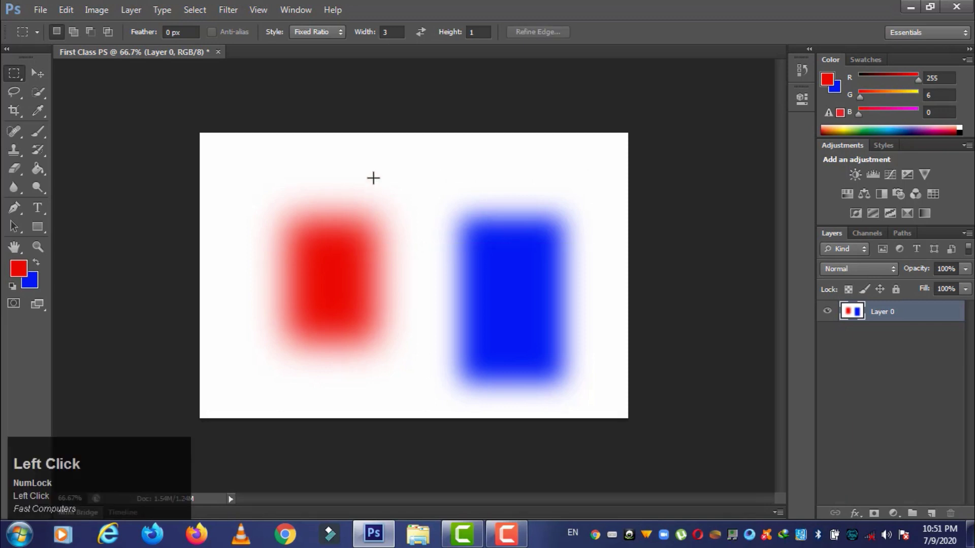
- Set the ratio width to 1, draw a square selection over the blue shape's left edge, and deselect
click(400, 32)
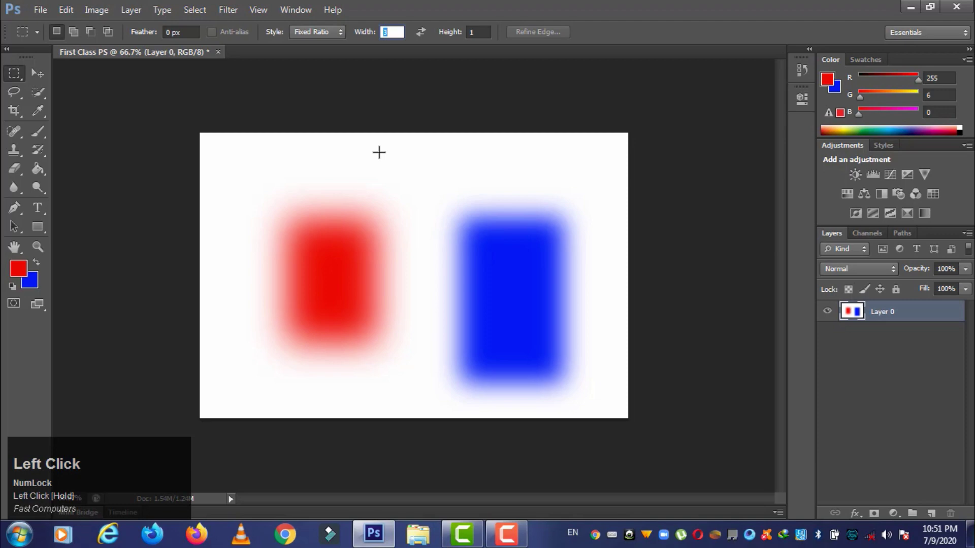
text(1)
drag(408, 240, 586, 343)
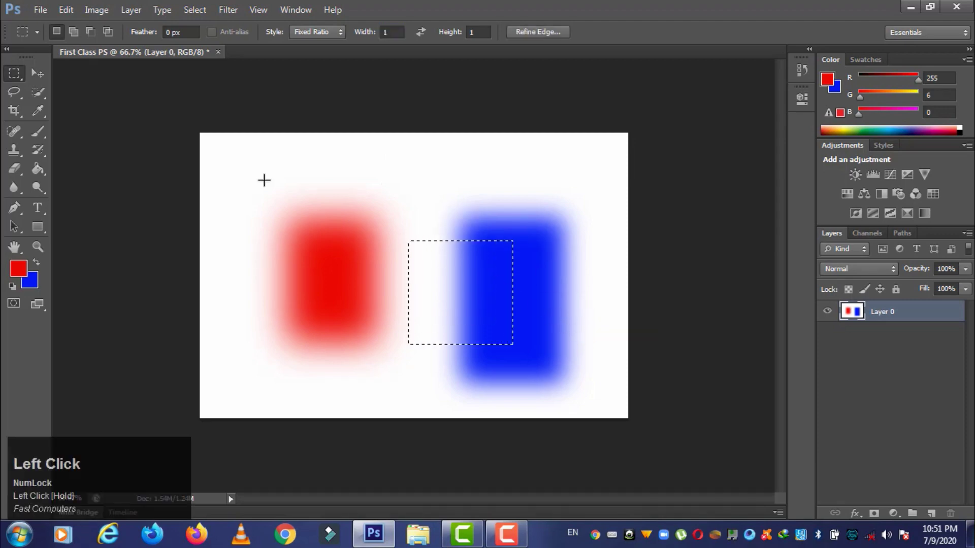
click(296, 204)
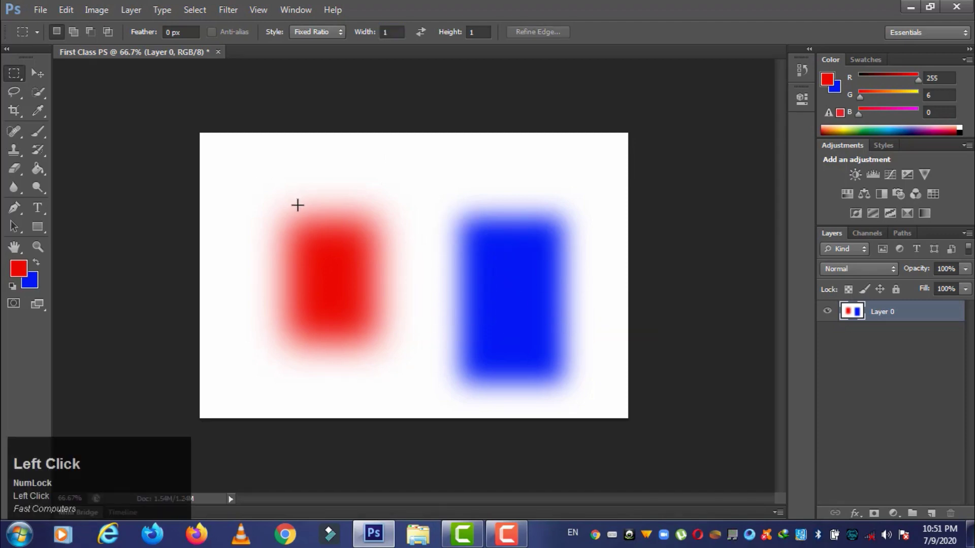
- Switch the marquee style to Fixed Size at 64 × 64 px, and place a selection between the red and blue shapes
click(328, 33)
click(322, 65)
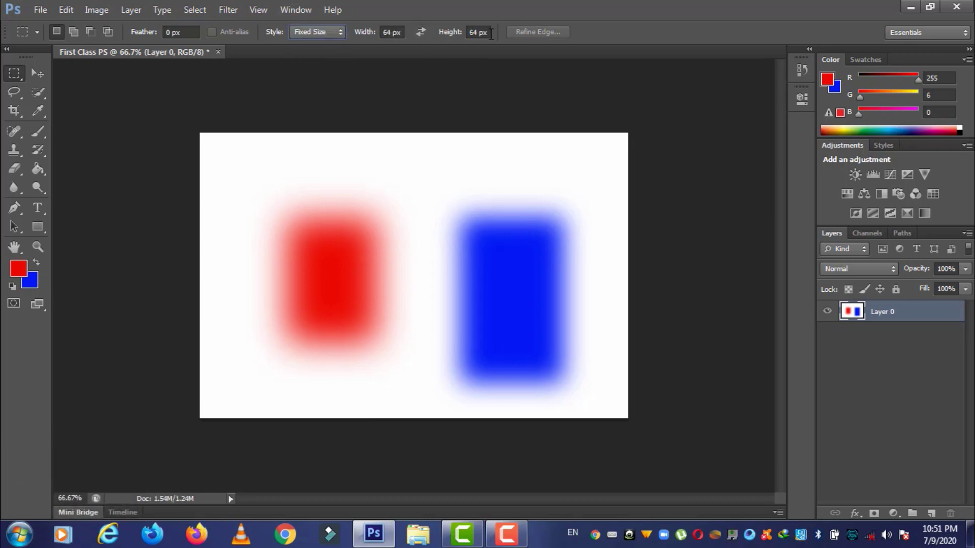
click(371, 204)
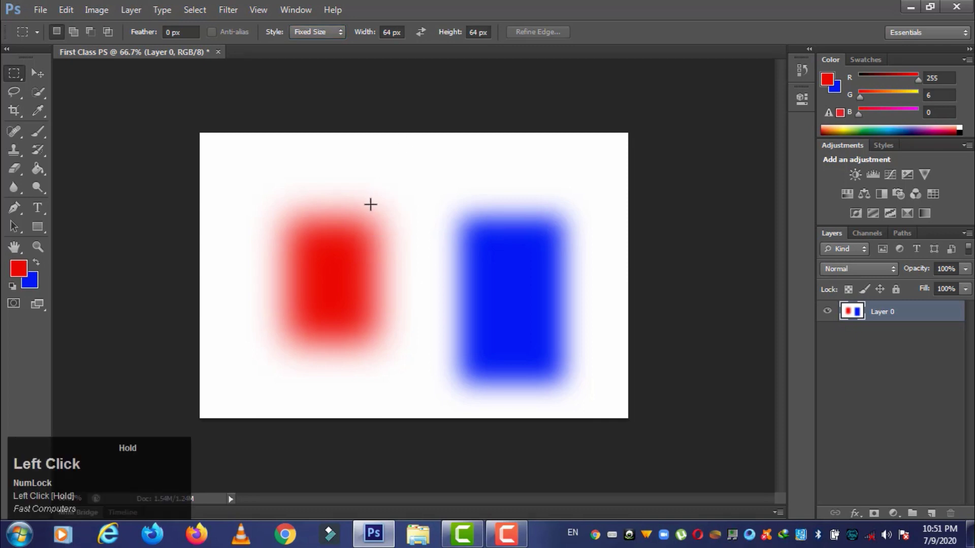
click(445, 180)
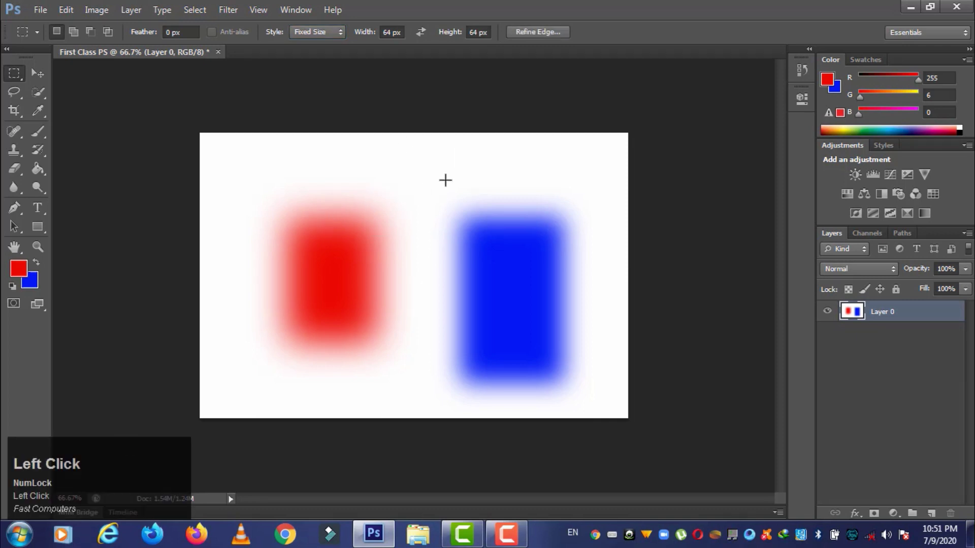
click(314, 182)
drag(314, 181, 390, 197)
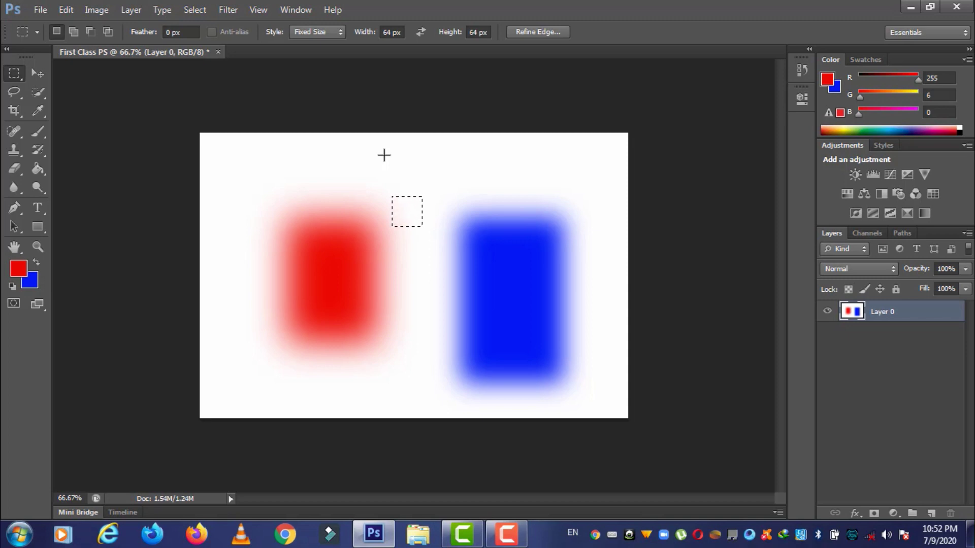
- Return the marquee style to Normal, and draw a free rectangular selection around the upper part of the red shape
click(331, 30)
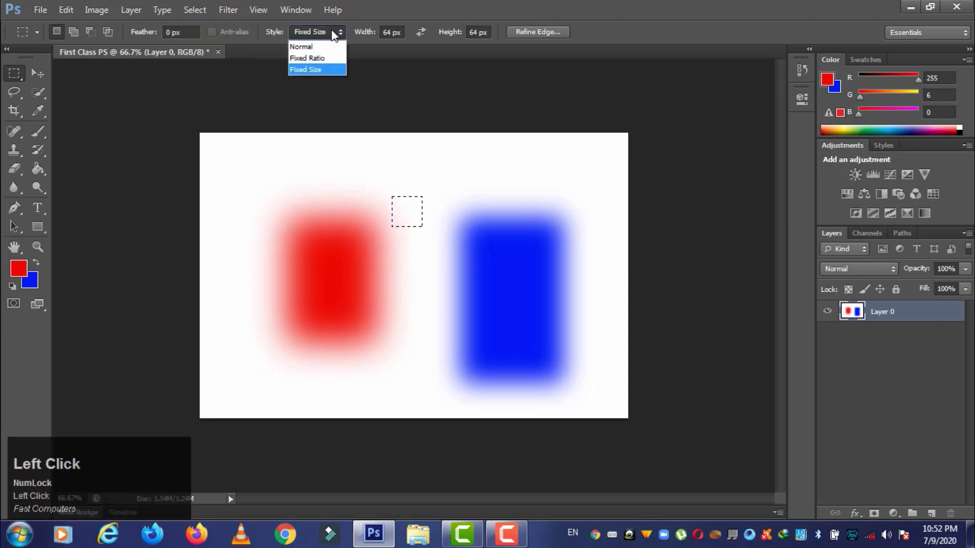
click(325, 47)
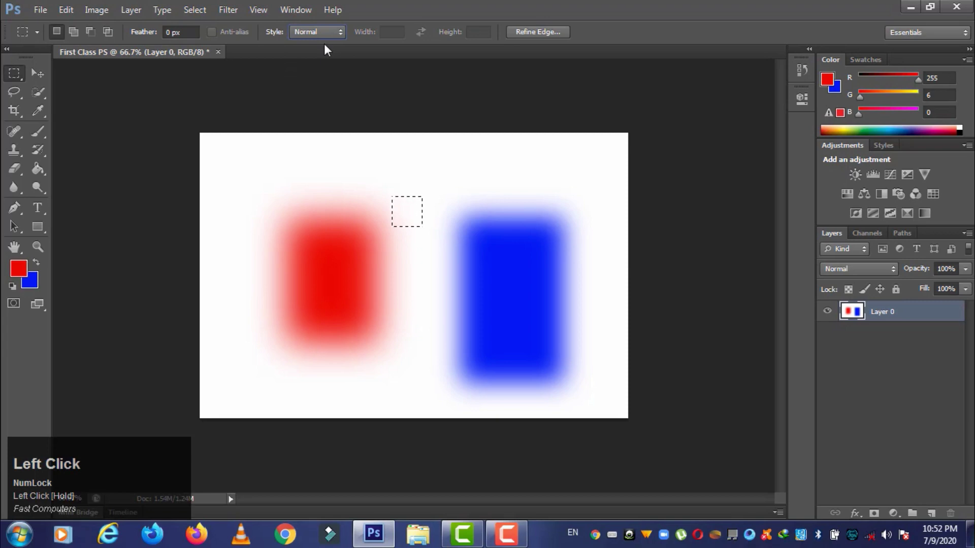
click(245, 208)
drag(237, 185, 422, 314)
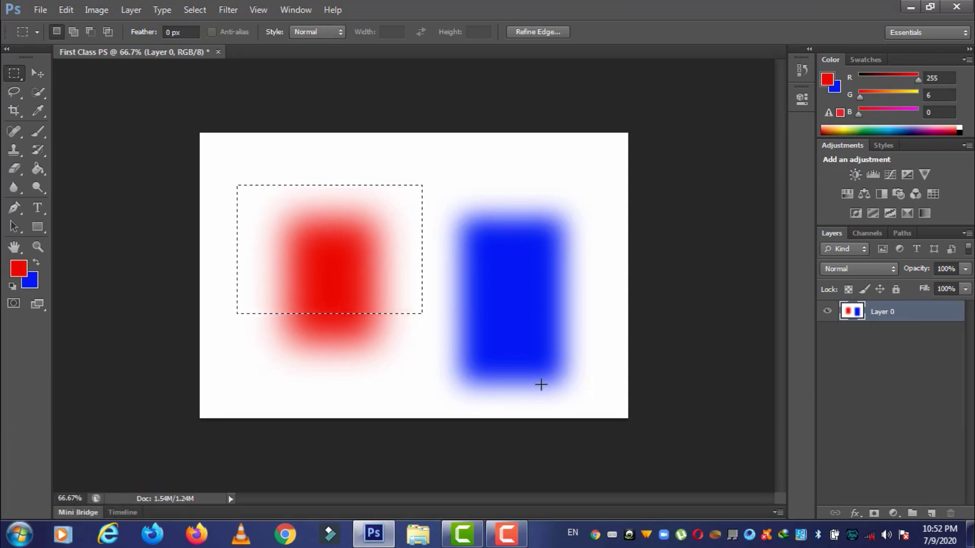
- Add a new empty layer, delete Layer 0, and deselect
click(931, 513)
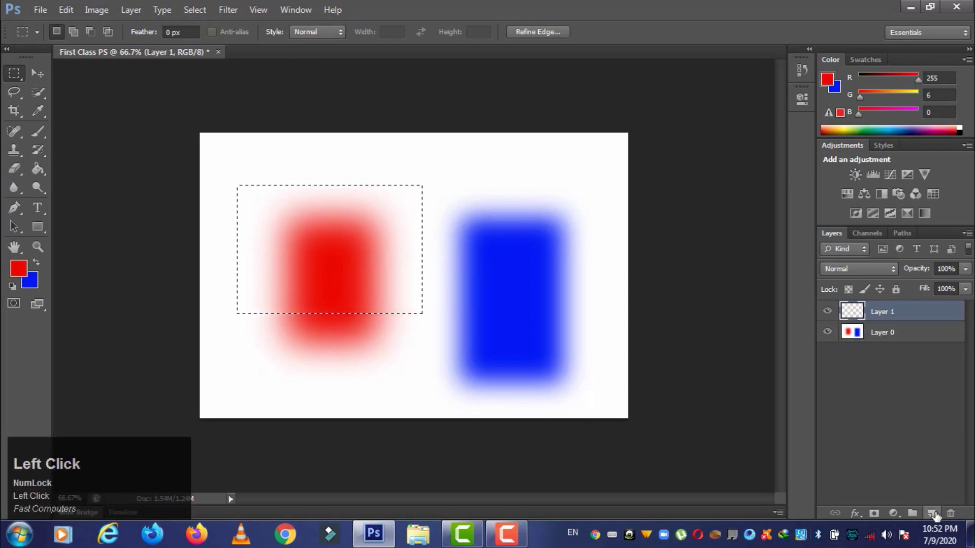
drag(896, 335, 951, 512)
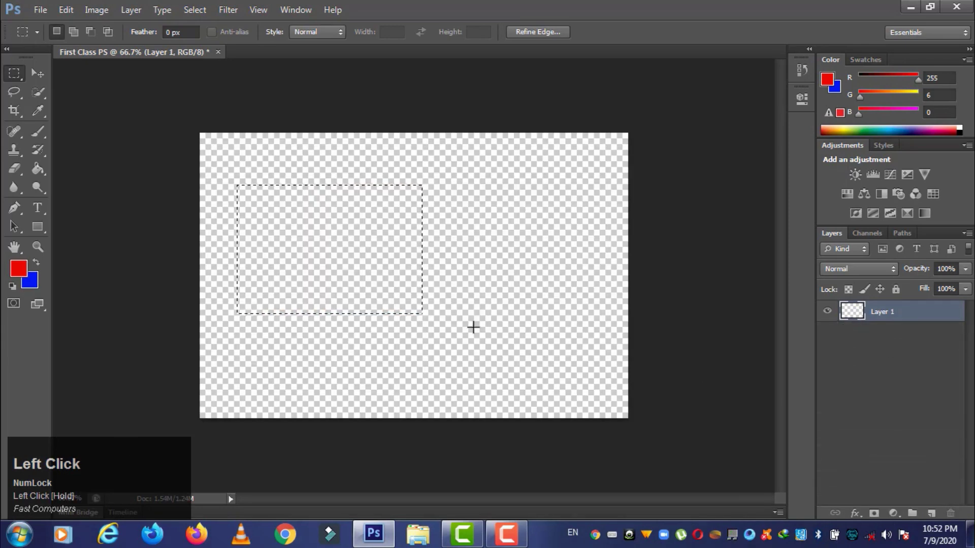
click(453, 318)
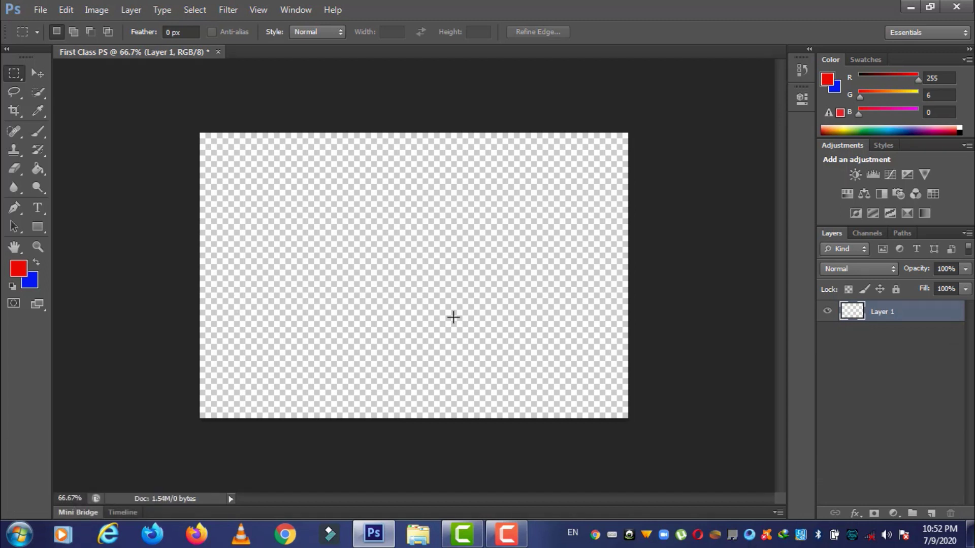
- Switch to the Elliptical Marquee Tool, draw a trial ellipse in the canvas's left half, and deselect
click(20, 75)
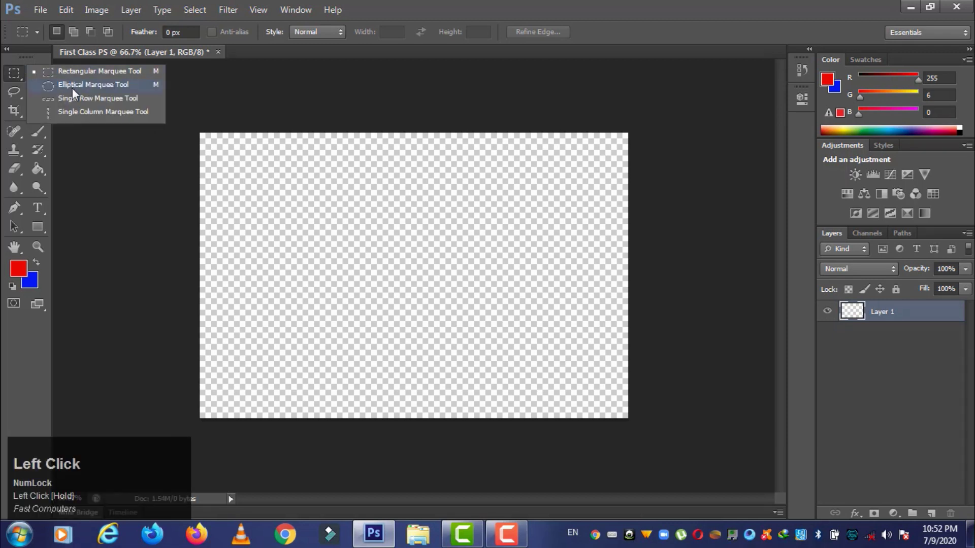
click(74, 88)
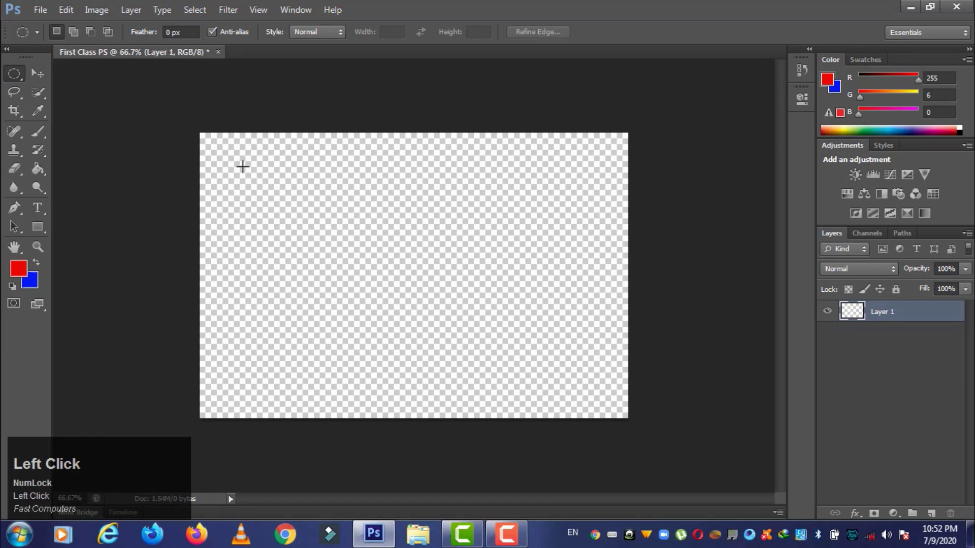
drag(243, 166, 396, 313)
click(439, 304)
- Set the background colour to white (ffffff), and fill Layer 1 with it
click(36, 283)
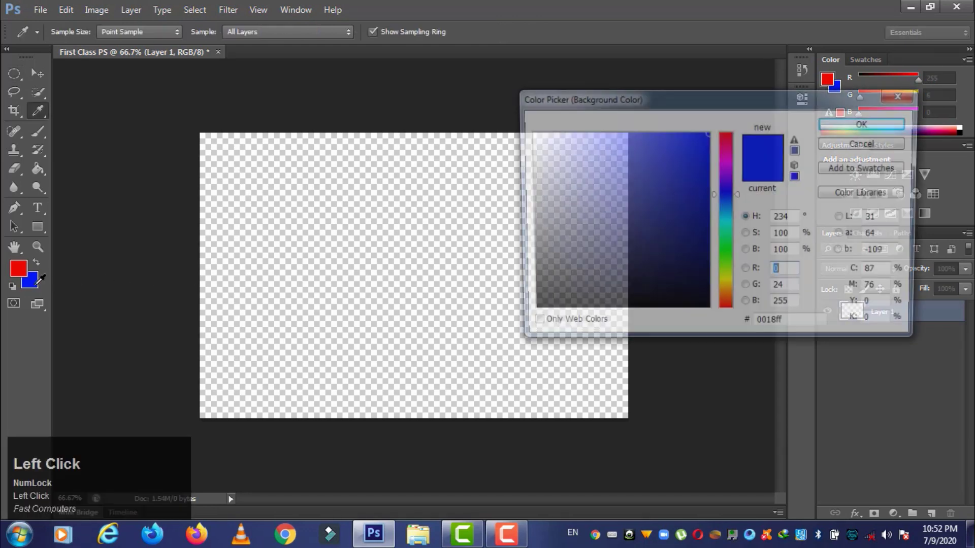
mouse_move(614, 166)
mouse_down()
mouse_move(550, 157)
mouse_move(527, 133)
mouse_up()
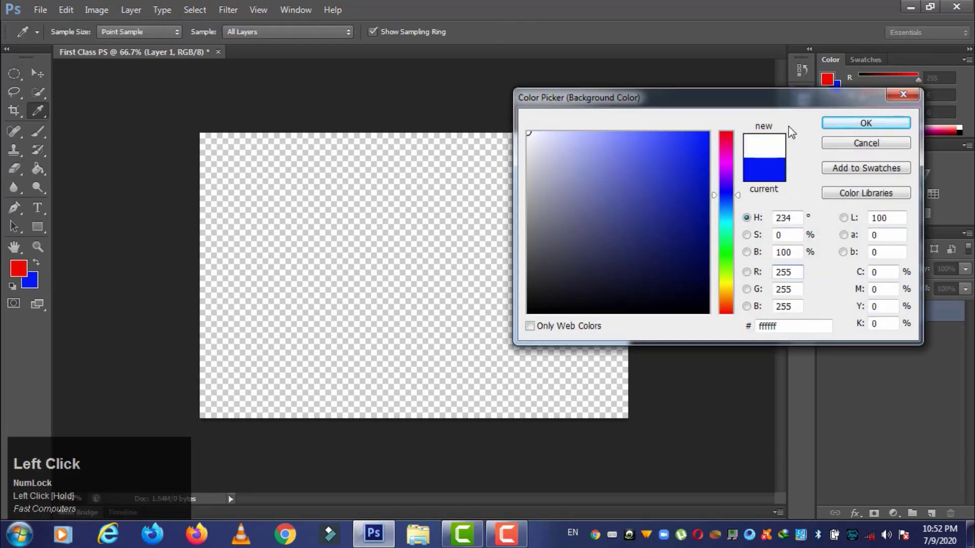
click(835, 123)
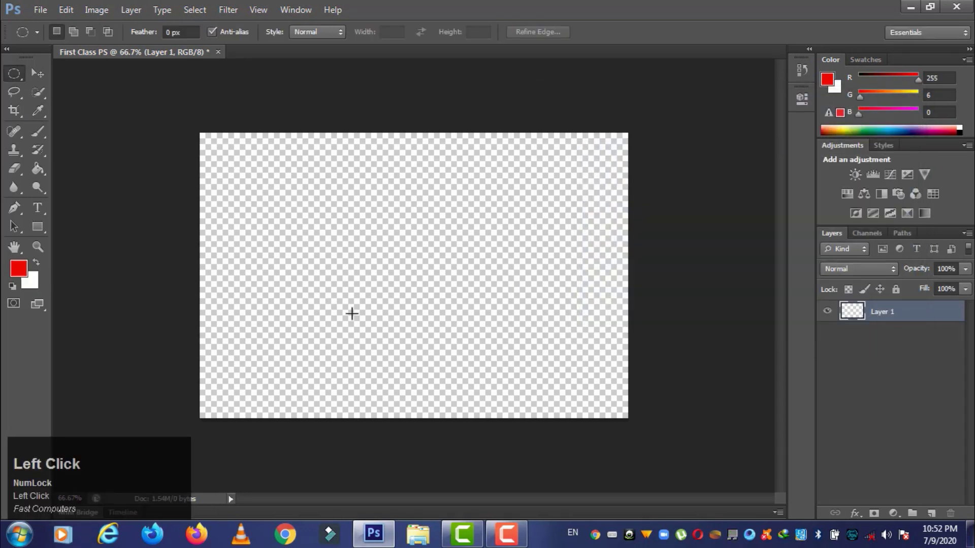
key(ctrl+BackSpace)
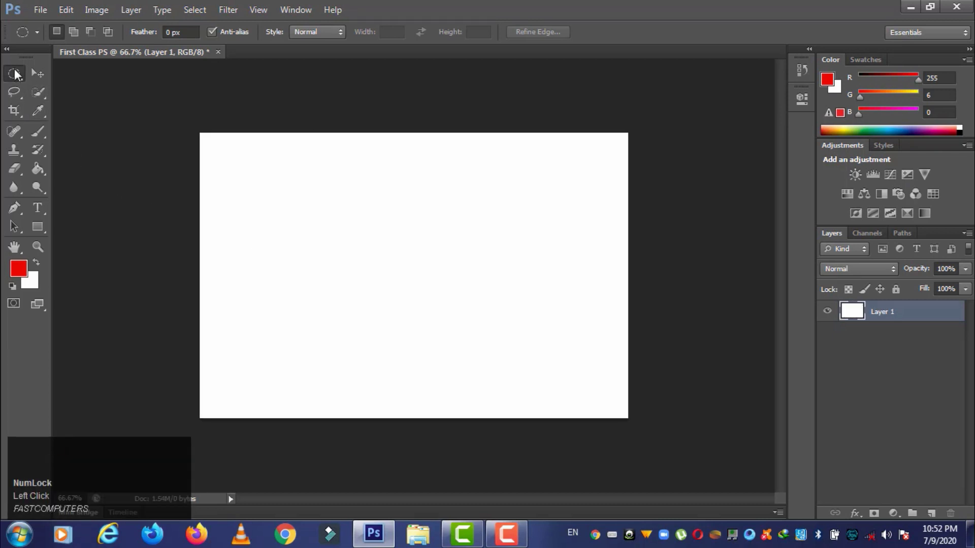
- Select a wide ellipse slightly above the canvas centre, fill it with the red foreground colour, and deselect
drag(294, 186, 478, 303)
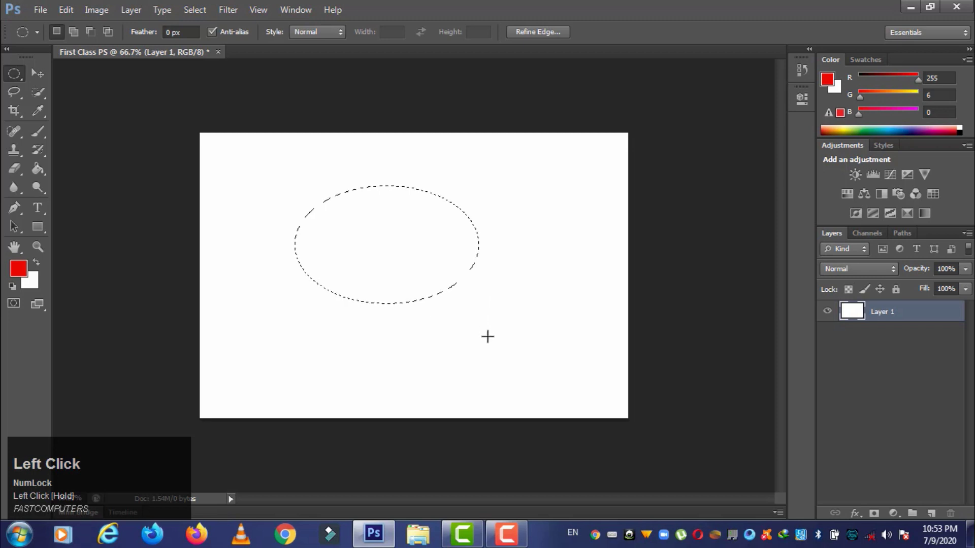
key(alt+BackSpace)
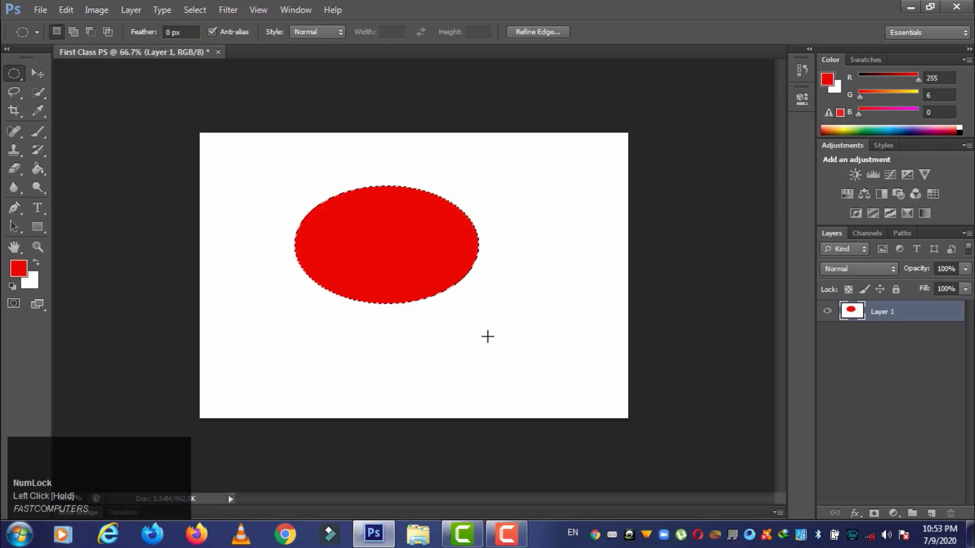
click(497, 329)
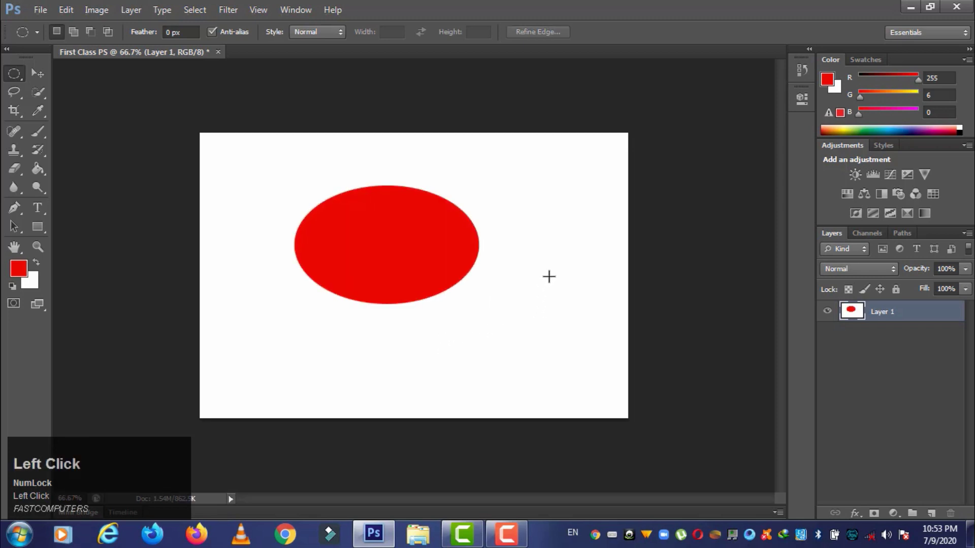
- Draw an upright elliptical selection to the right of the red ellipse, and discard it
drag(494, 195, 607, 328)
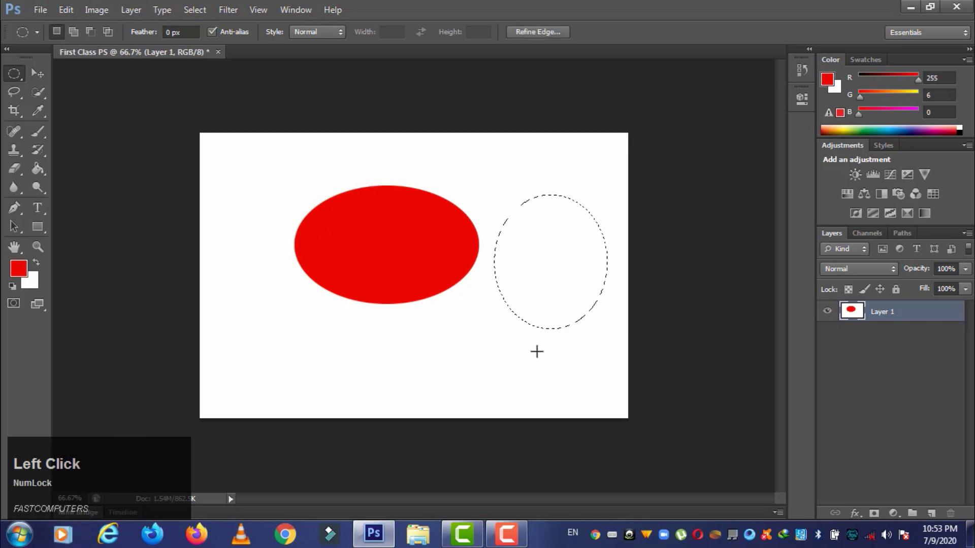
click(535, 351)
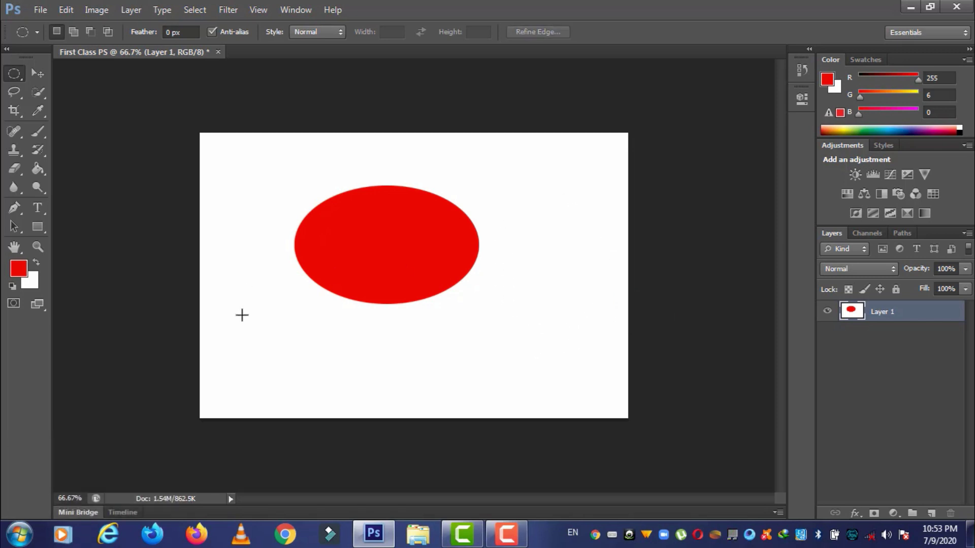
- Select a perfect circle in the canvas's lower-left area, feather it by 25 pixels, fill it with the red foreground colour, and deselect
drag(242, 315, 409, 404)
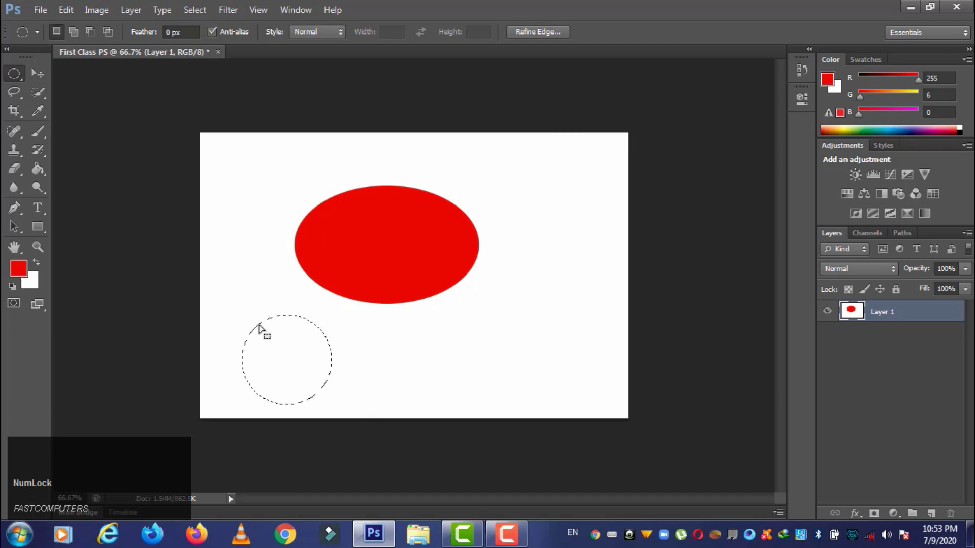
right_click(269, 337)
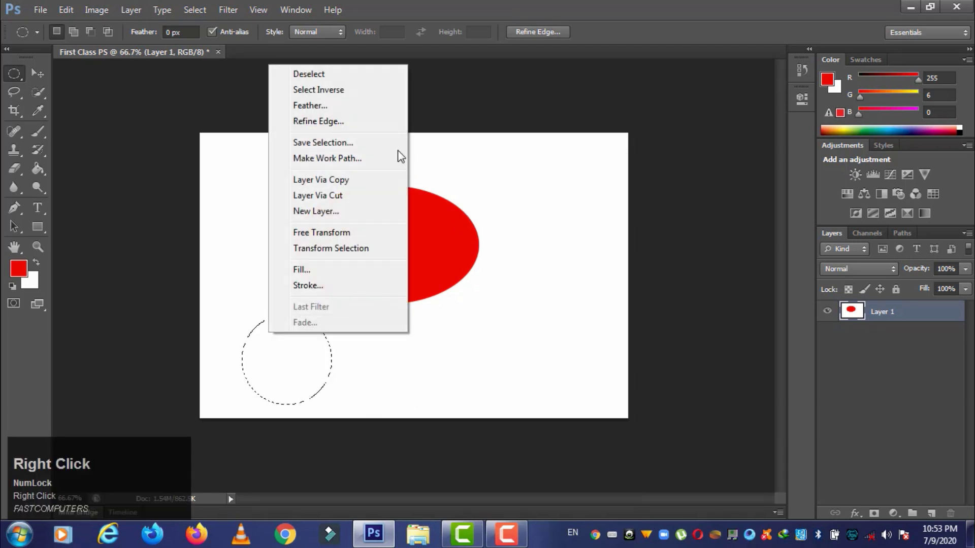
click(309, 105)
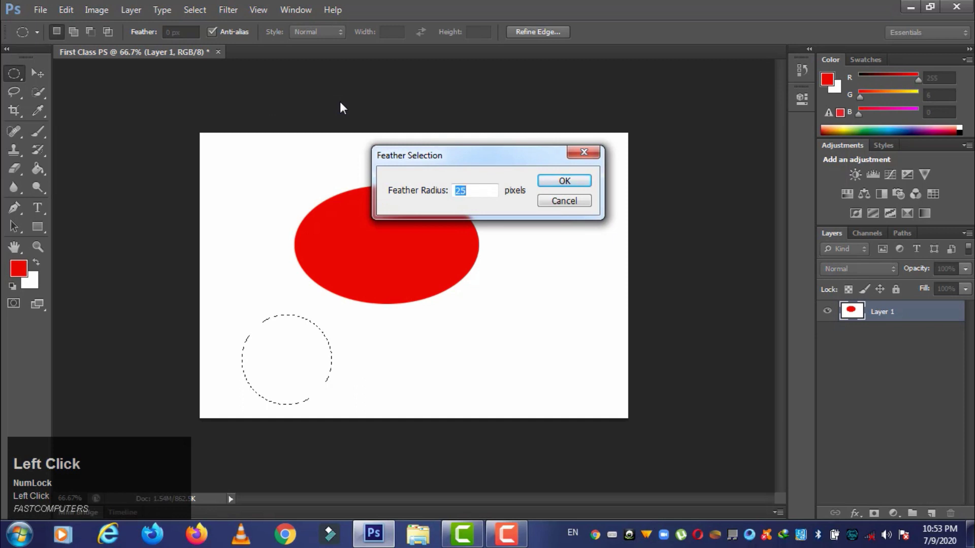
click(563, 183)
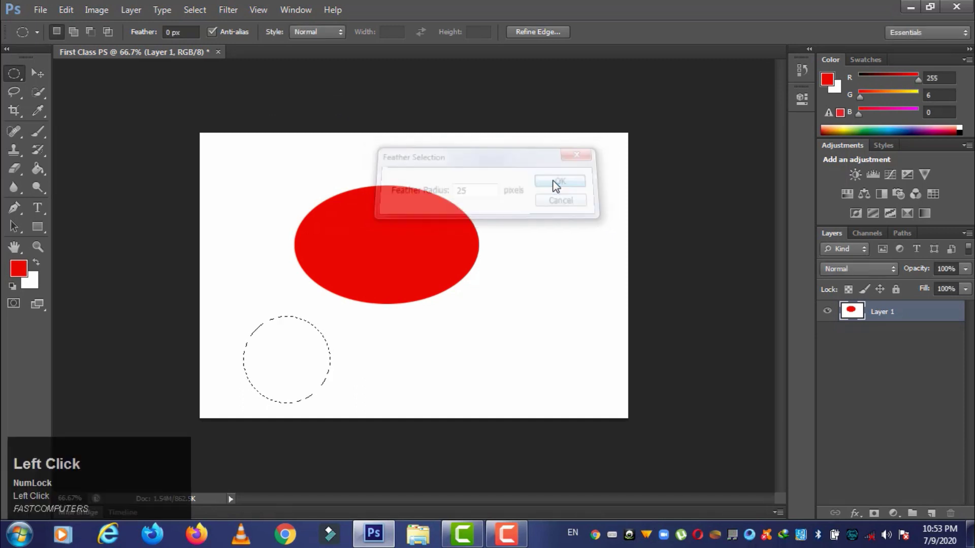
key(alt+BackSpace)
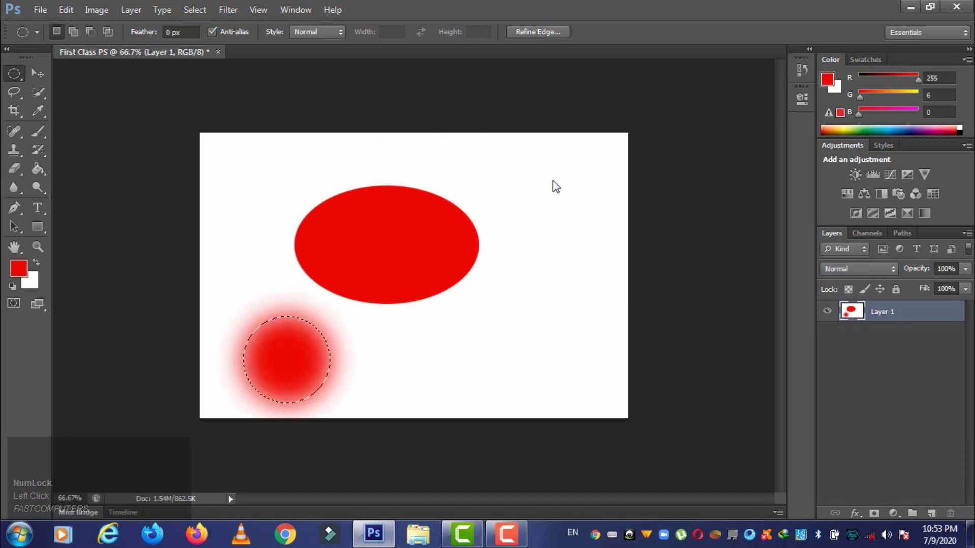
click(401, 400)
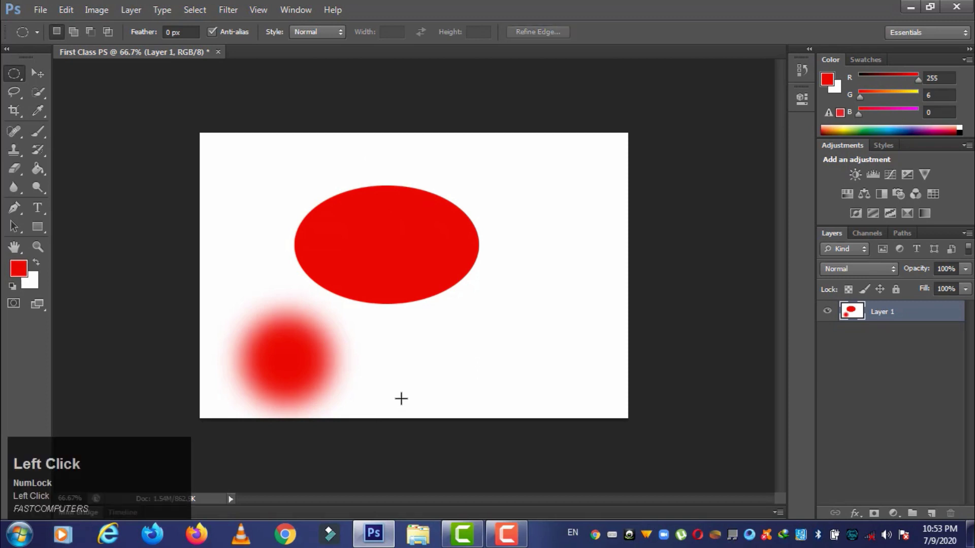